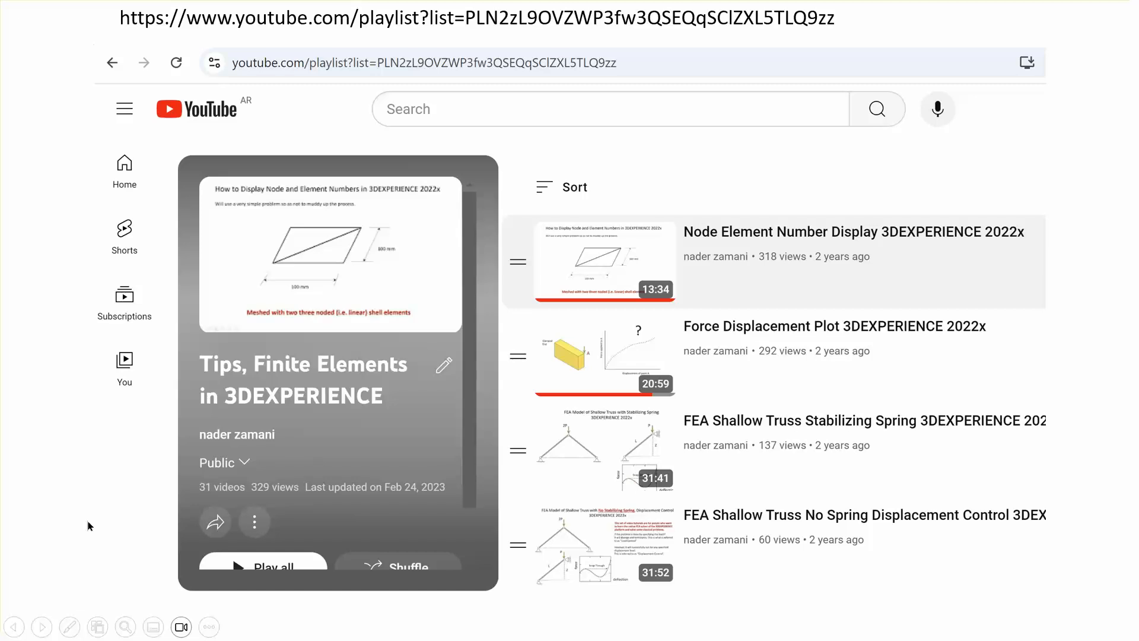
End the slide show, switch to 3DEXPERIENCE and start a new part in the Part Design app
left_click(87, 522)
left_click(285, 563)
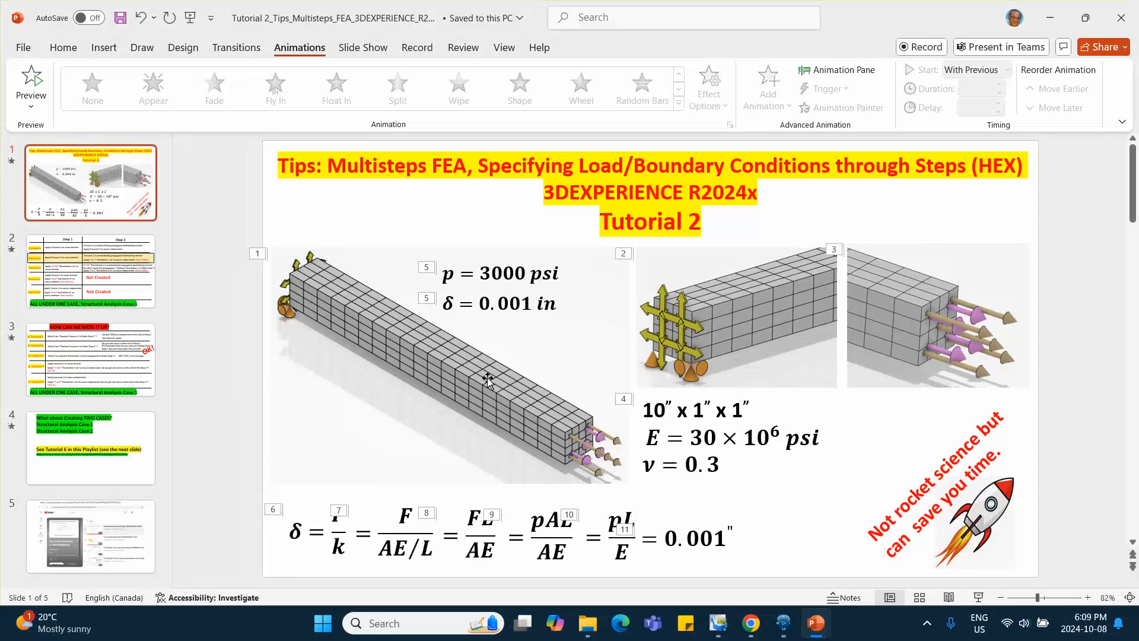
left_click(783, 623)
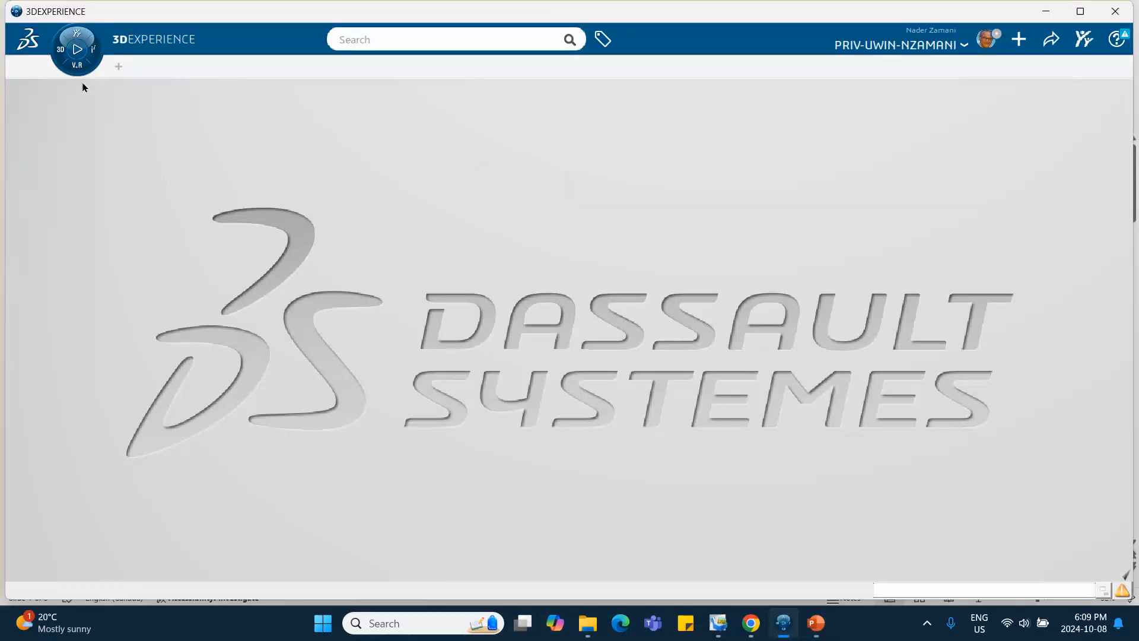
left_click(66, 60)
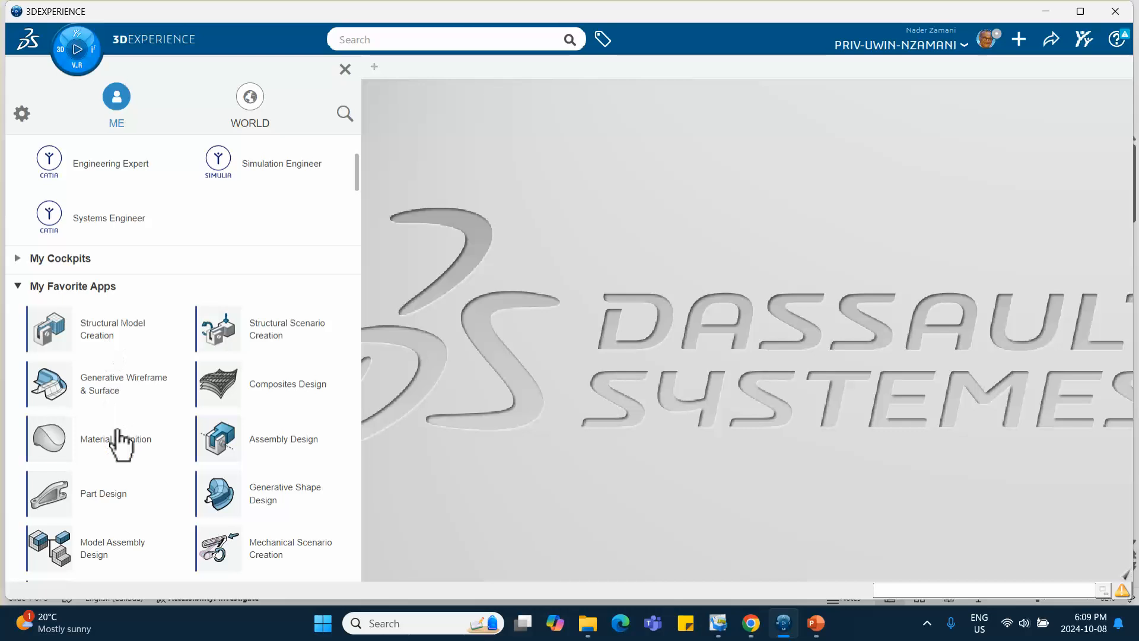
left_click(116, 495)
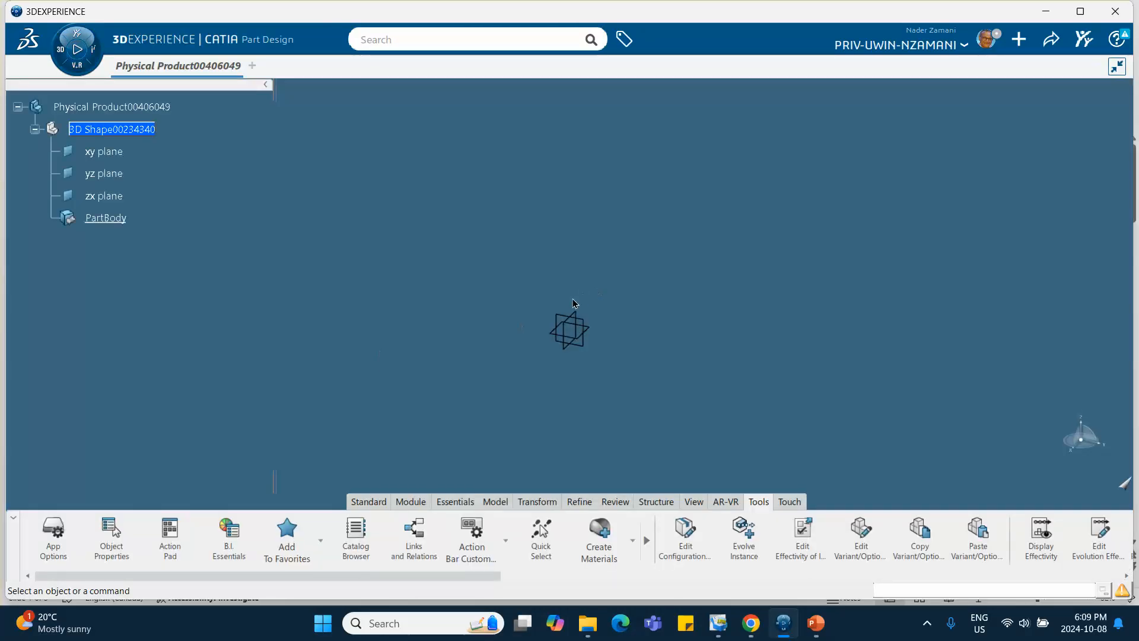
Sketch a rectangle about 1.57 in high on a reference plane, with one corner at the sketch origin
left_click(577, 329)
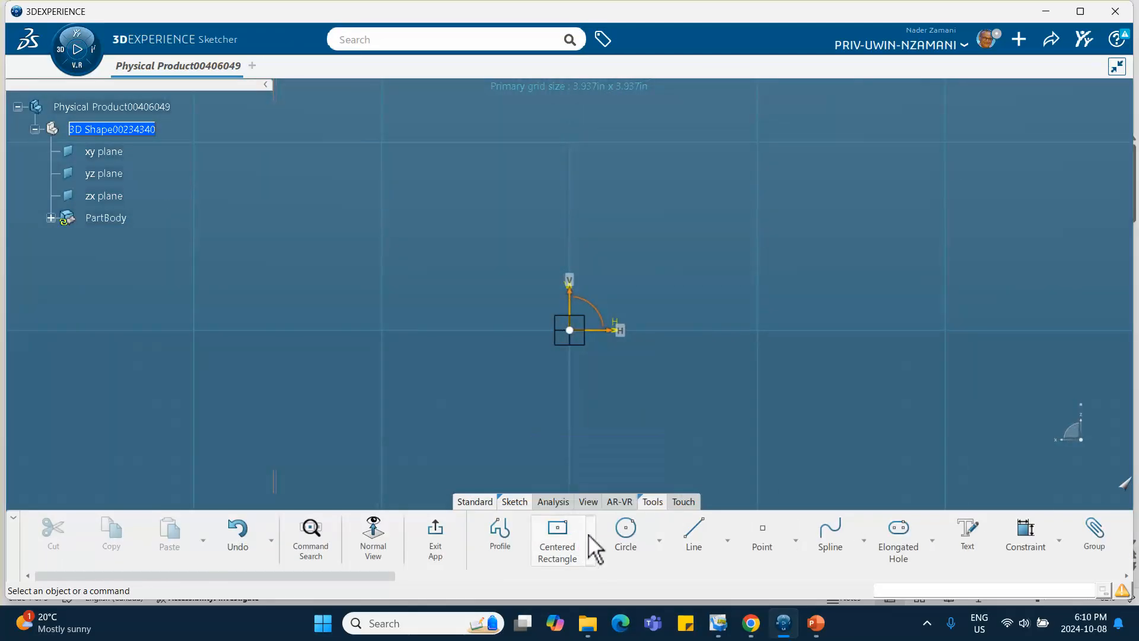
left_click(591, 541)
left_click(571, 356)
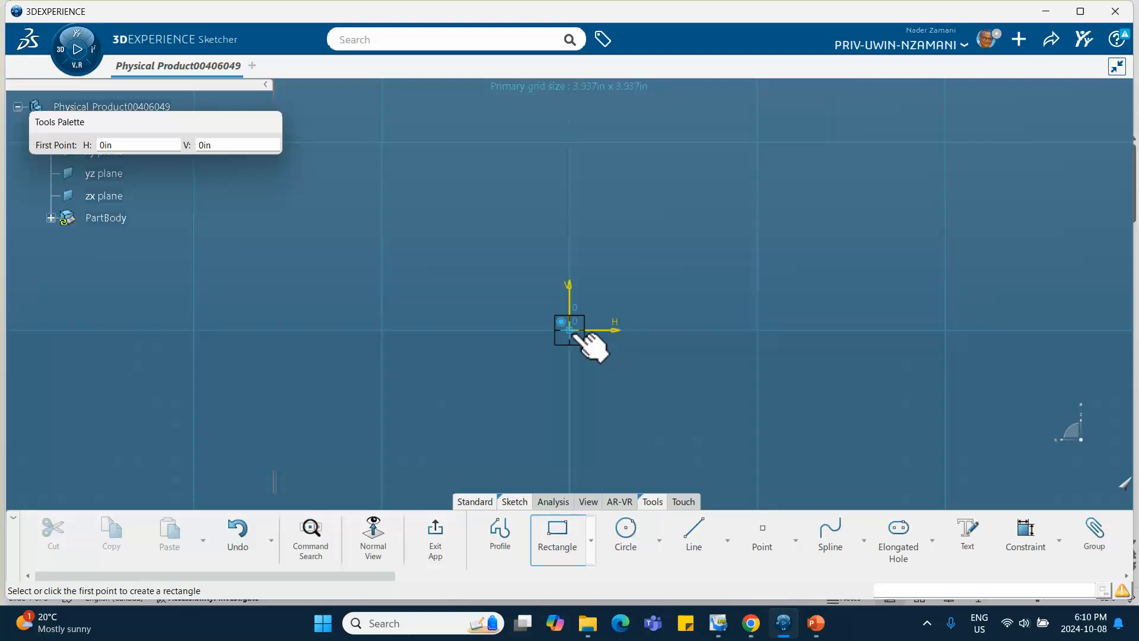
left_click(571, 330)
left_click(674, 255)
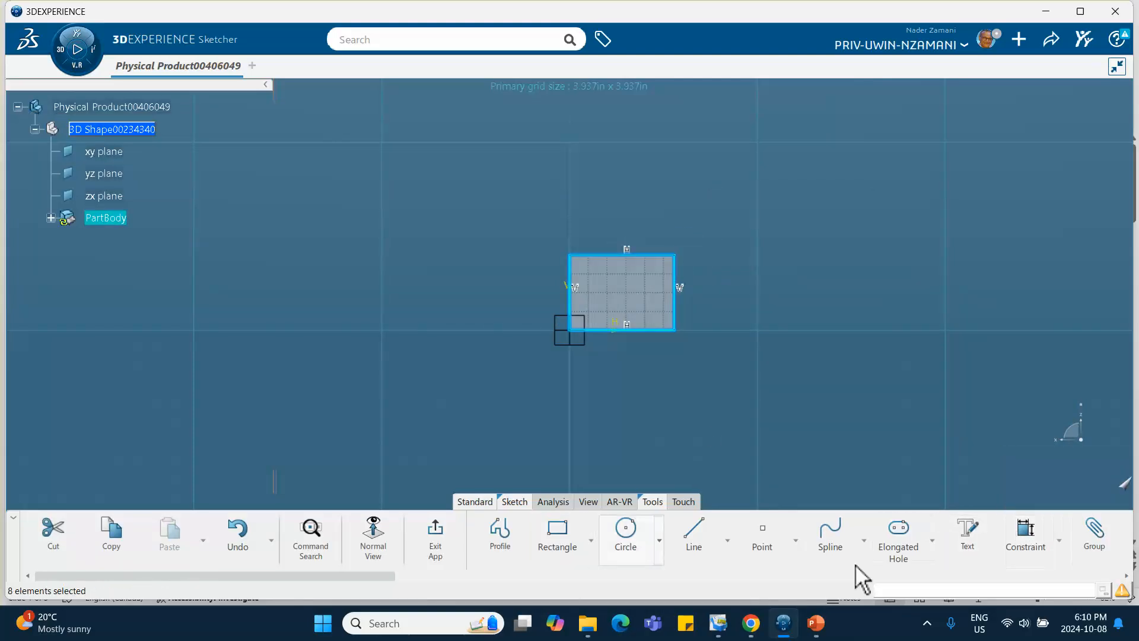
Dimension the rectangle's vertical side to 1 in and scale all sketch elements accordingly
left_click(1029, 536)
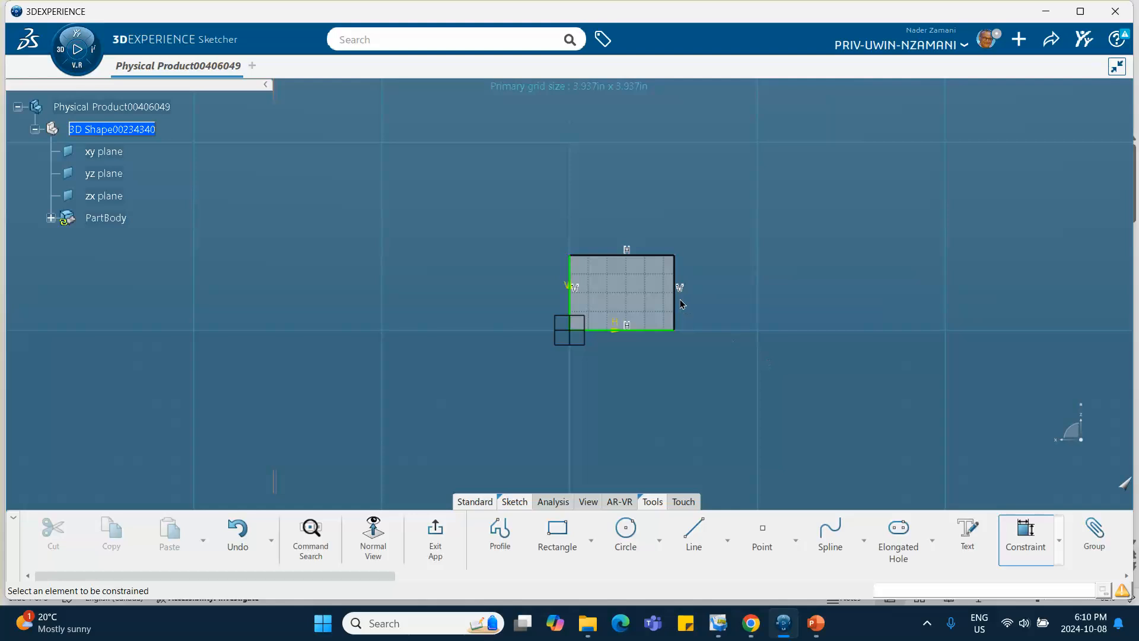
left_click(675, 308)
left_click(735, 305)
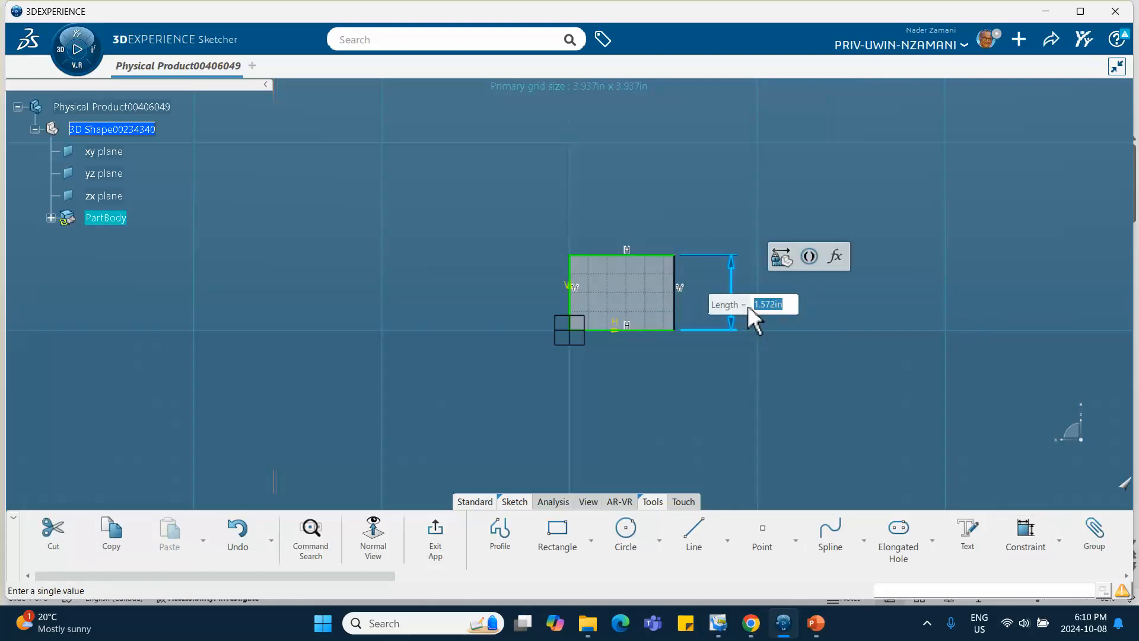
key("Return")
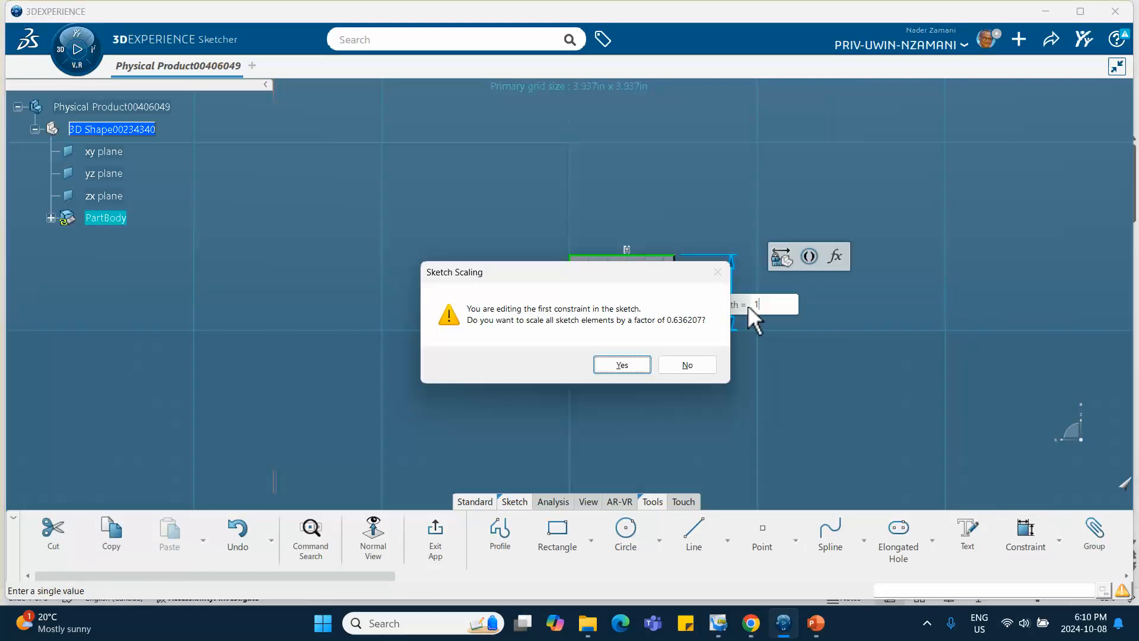
left_click(621, 364)
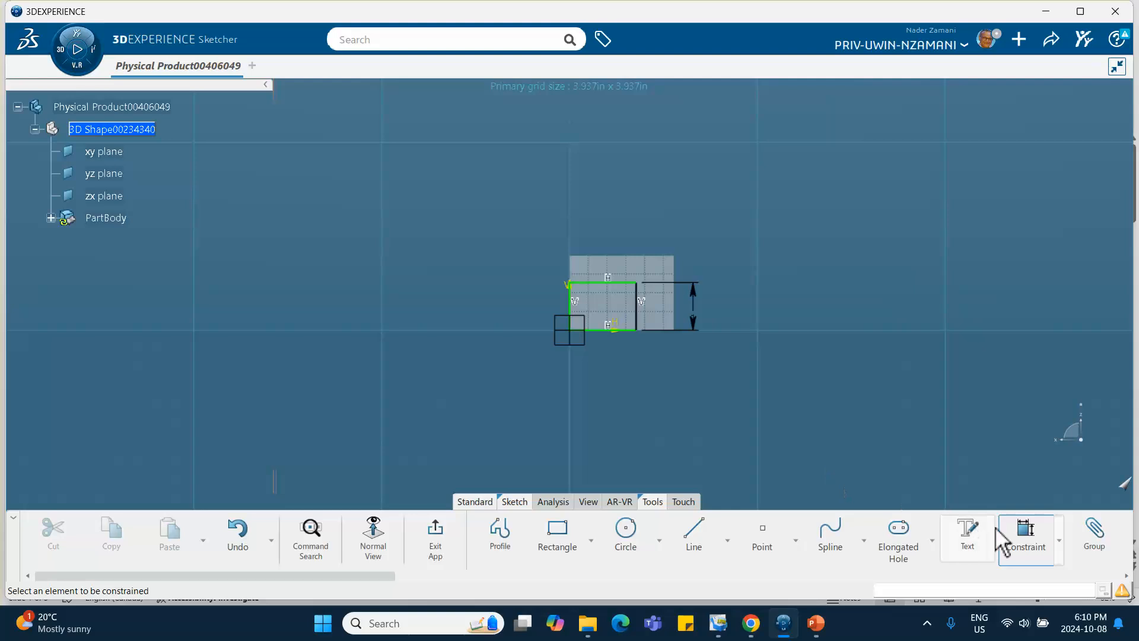
Dimension the rectangle's horizontal side to 1 in and finish the sketch
left_click(1025, 534)
left_click(604, 283)
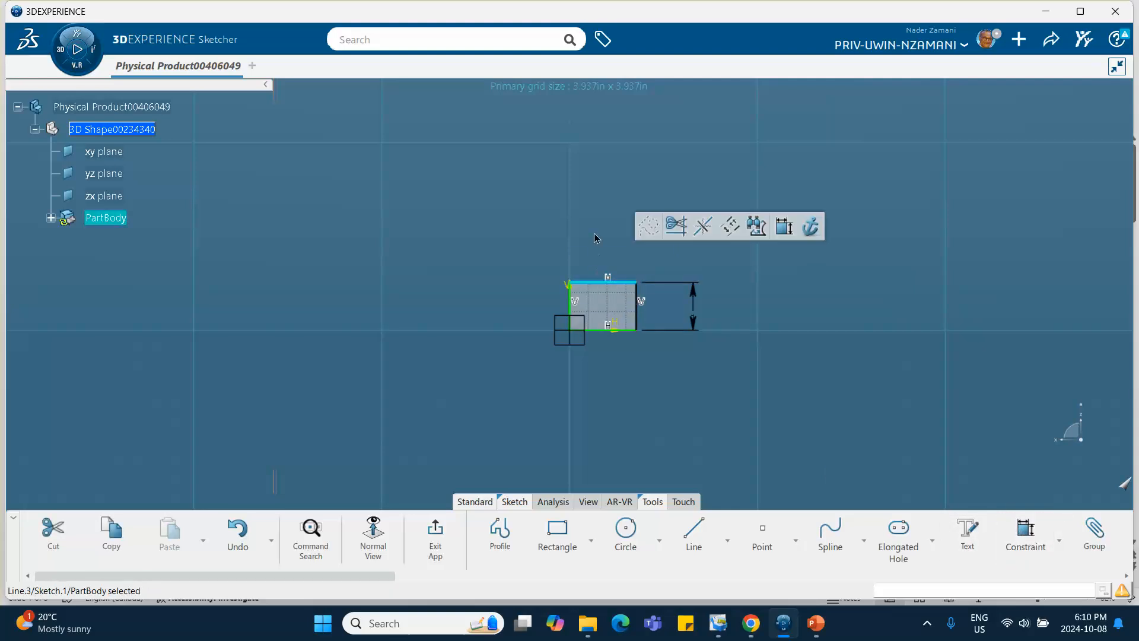
left_click(1025, 534)
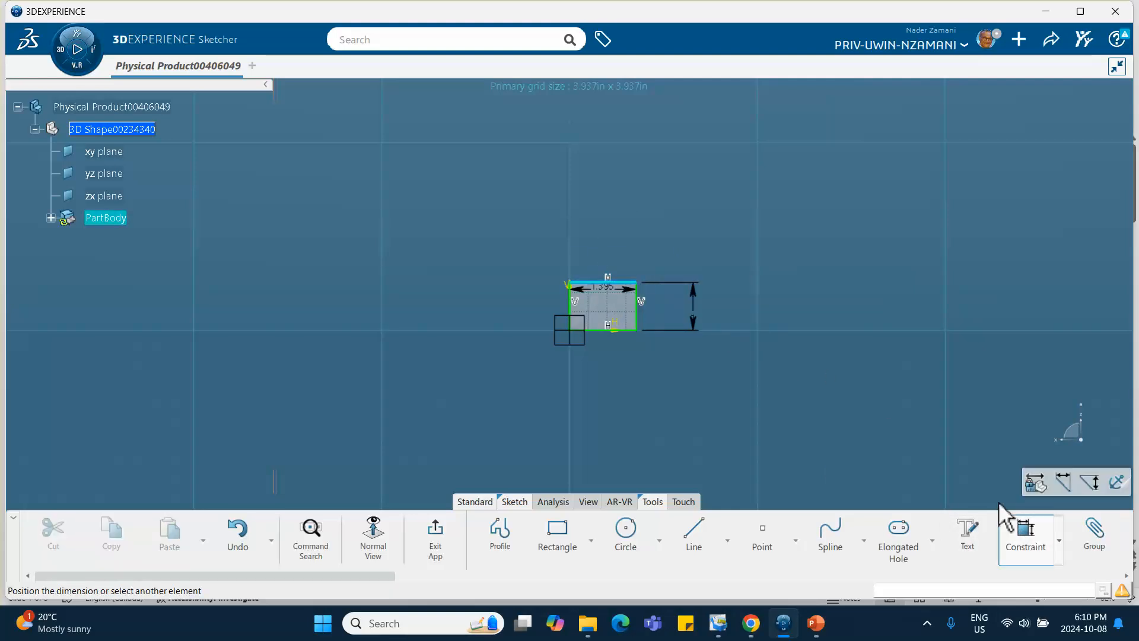
left_click(610, 238)
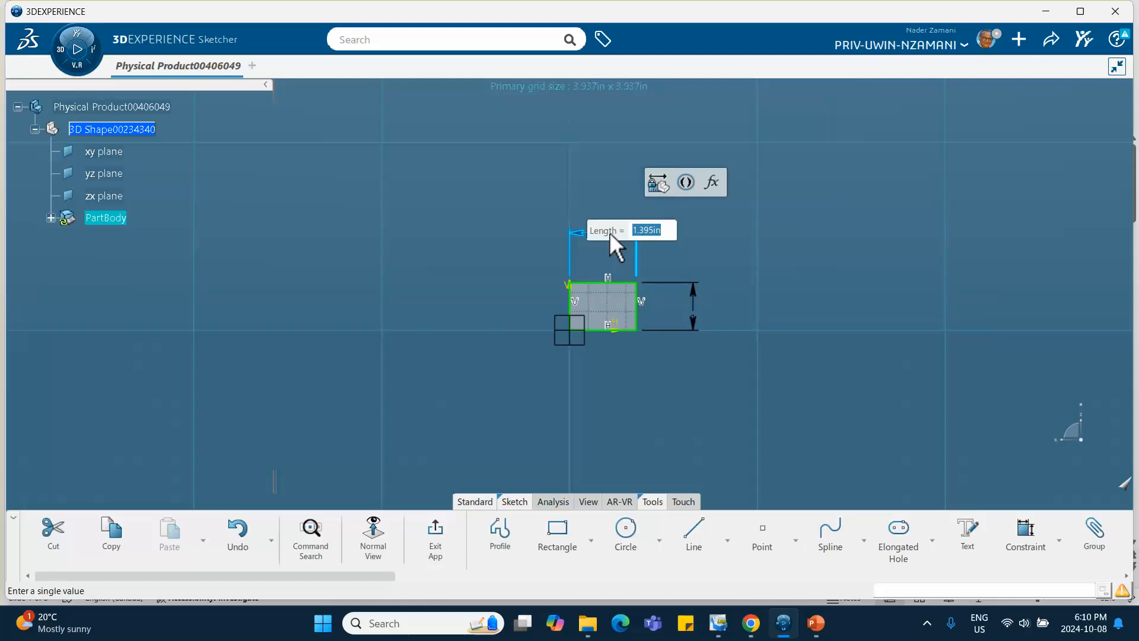
type("1")
key("Return")
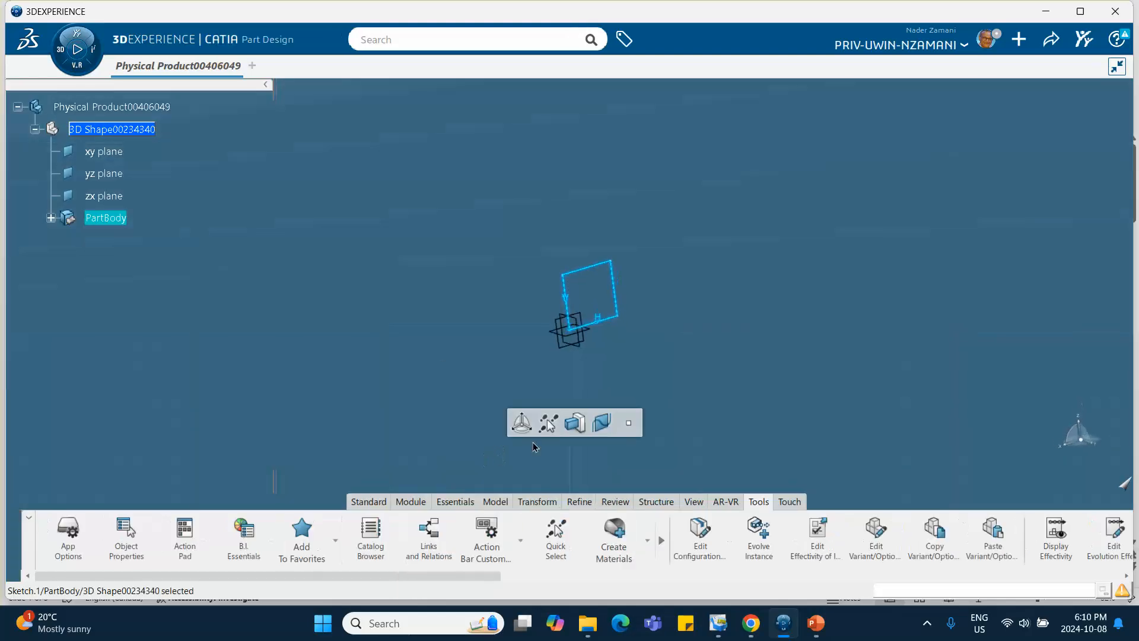
Extrude the square sketch into a pad and set its length to 10 in
left_click(572, 423)
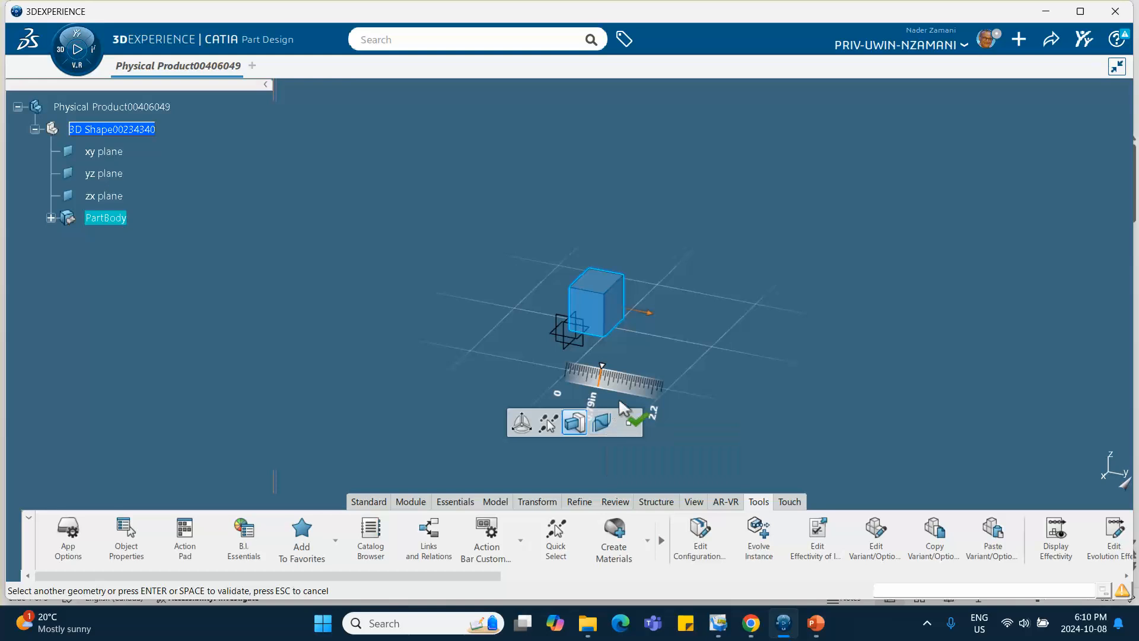
left_click_drag(634, 313, 905, 362)
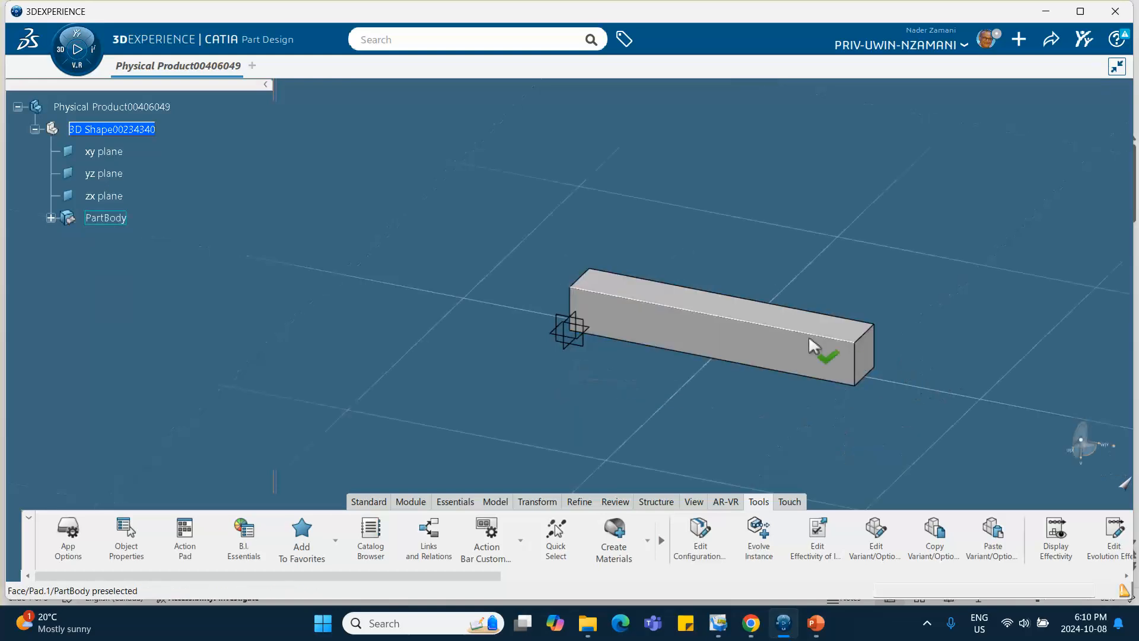
double_click(826, 350)
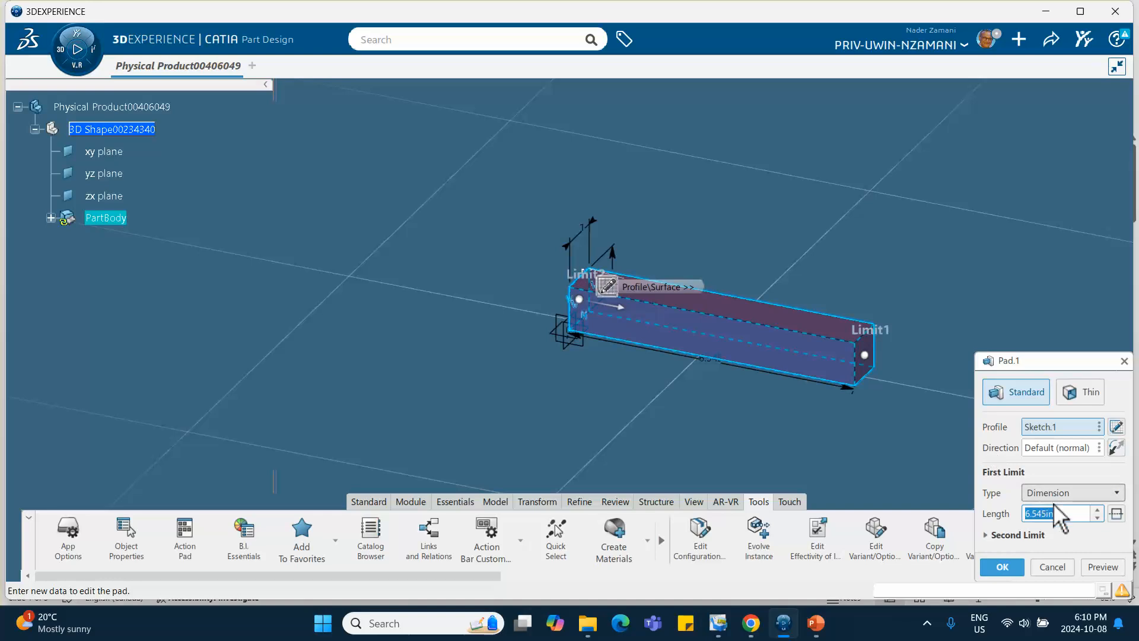
type("1")
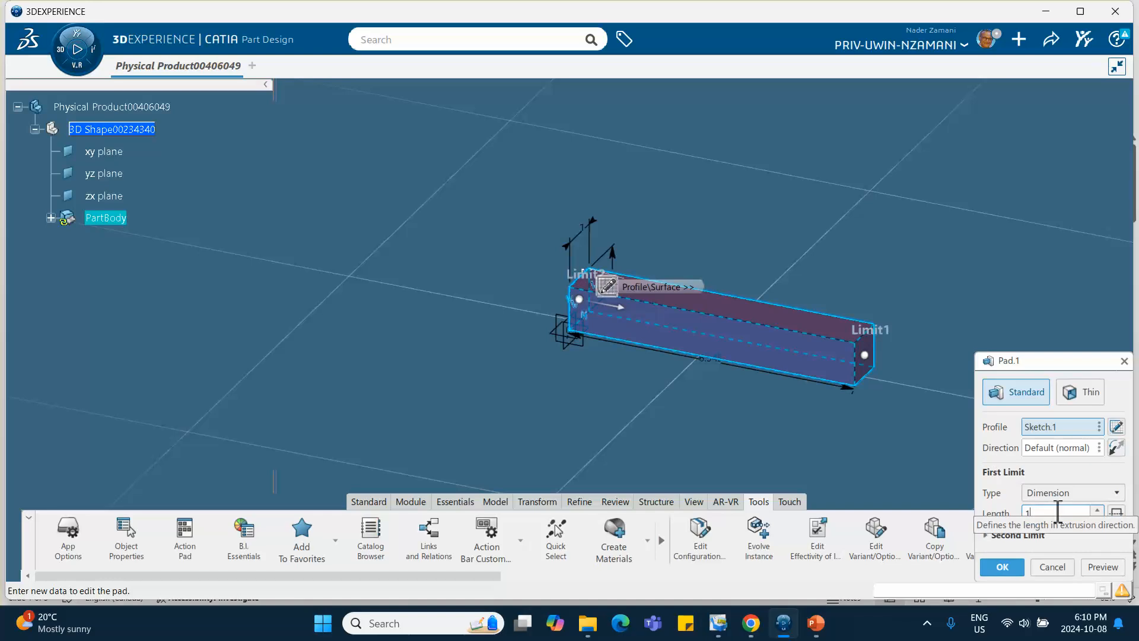
type("0")
left_click(1008, 567)
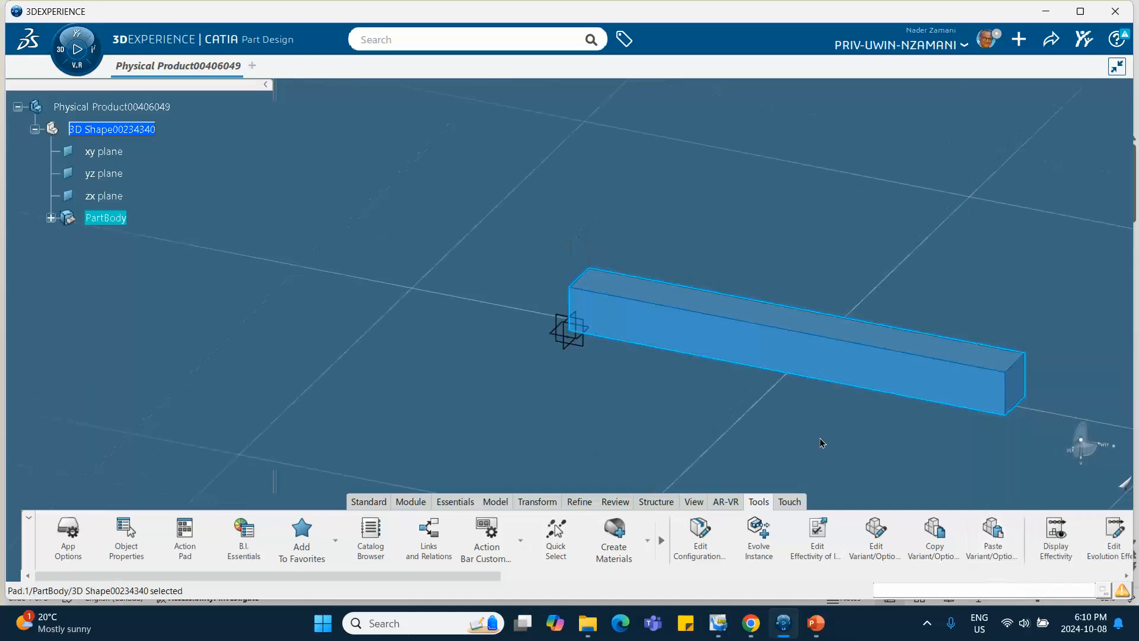
left_click(818, 439)
middle_click_drag(774, 436, 554, 346)
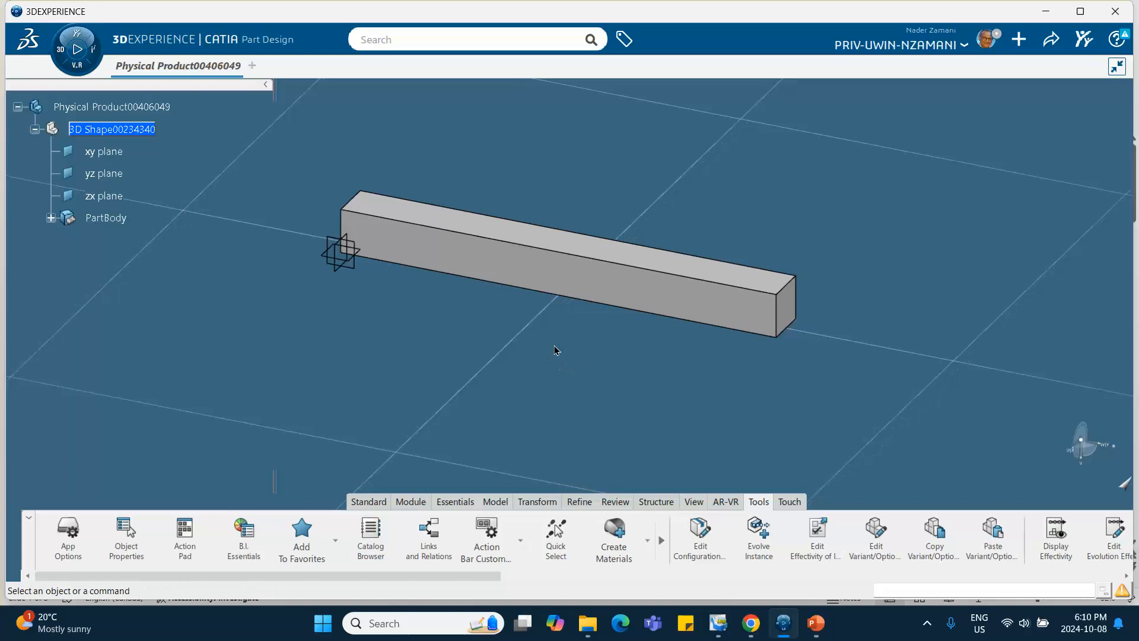
Create a core material named tutorial2 with a simulation domain and apply it to the physical product
left_click(615, 541)
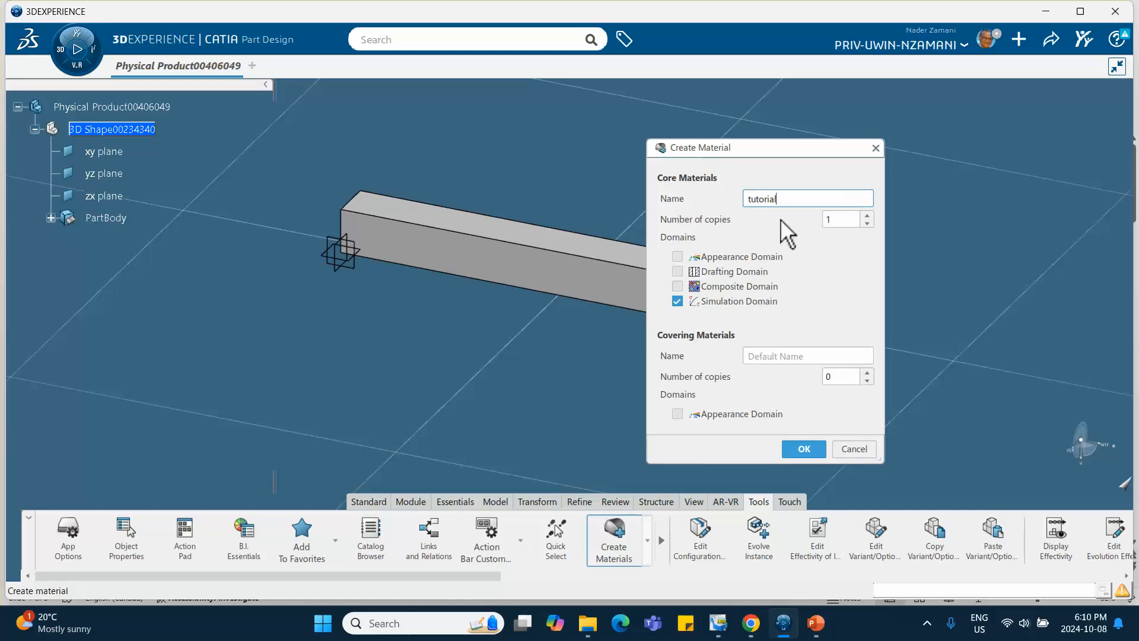
left_click(803, 449)
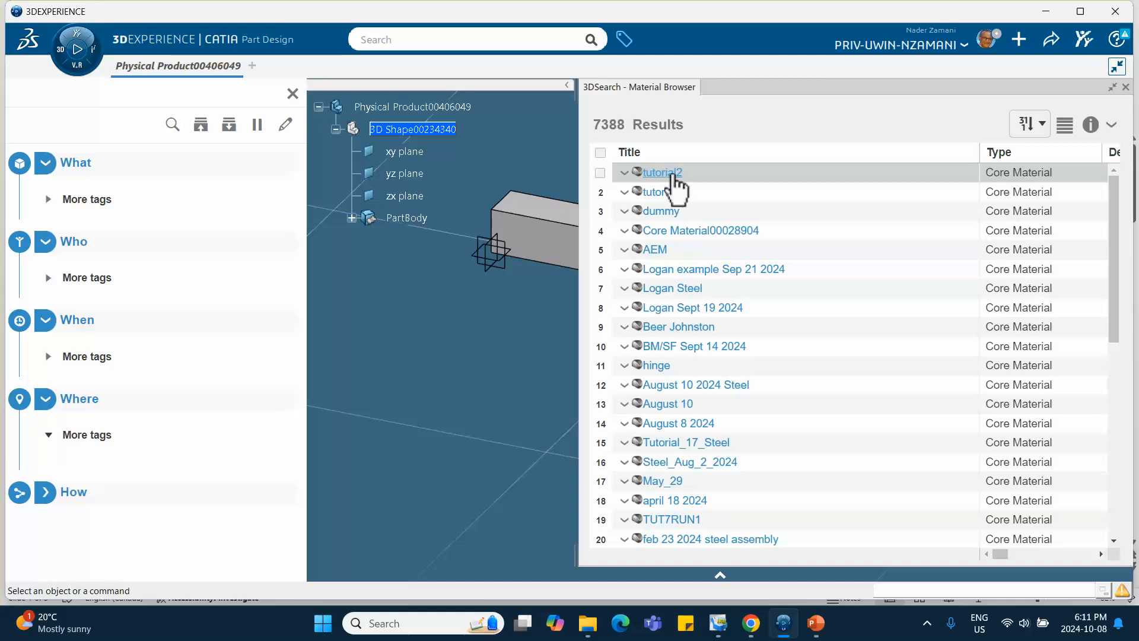
double_click(673, 173)
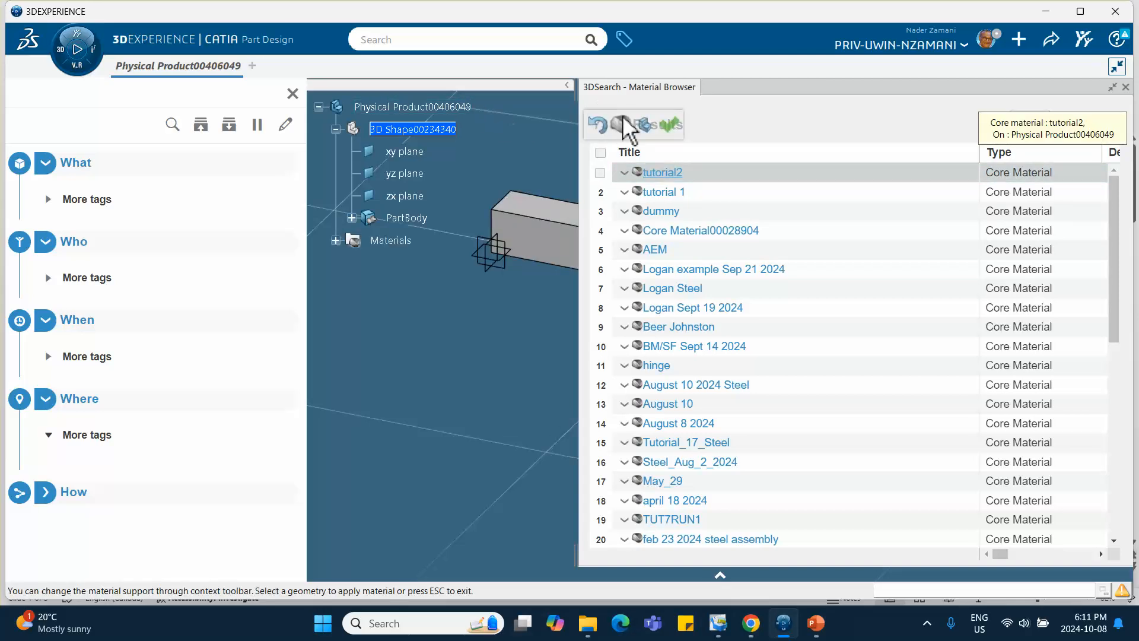
left_click(669, 124)
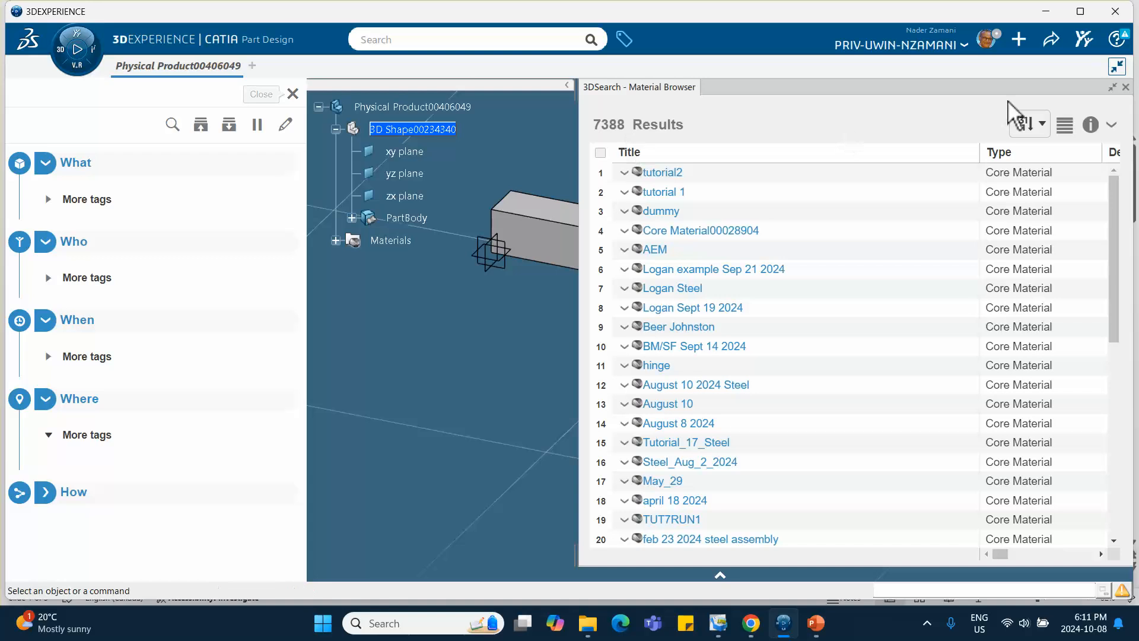
left_click(1126, 86)
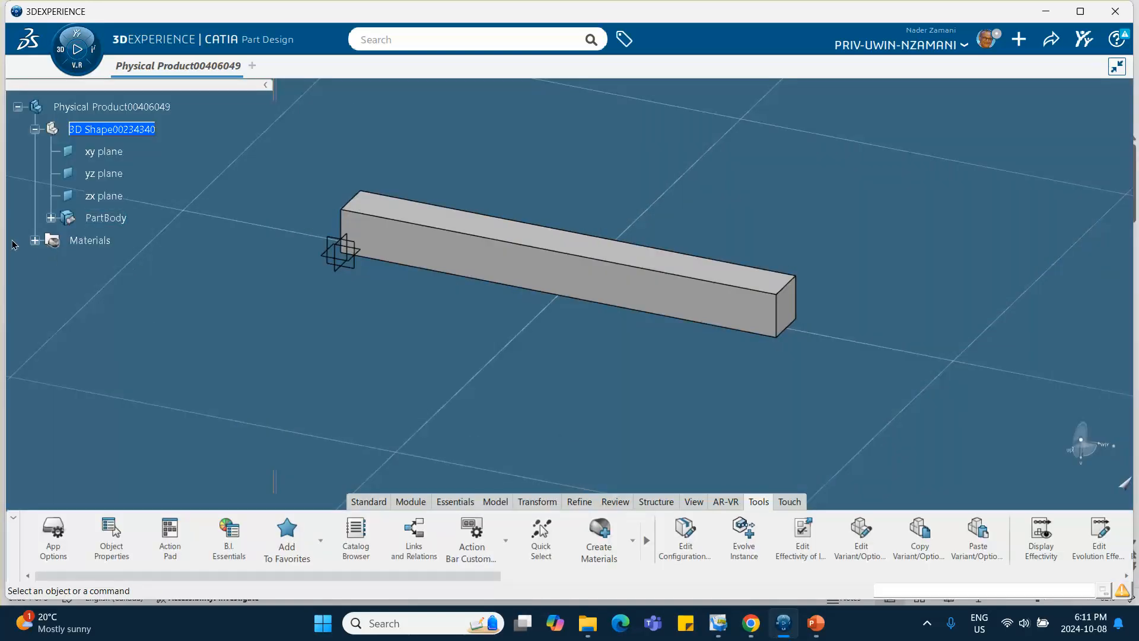
Open the simulation domain definition of the tutorial2 material for editing
left_click(35, 241)
left_click(51, 263)
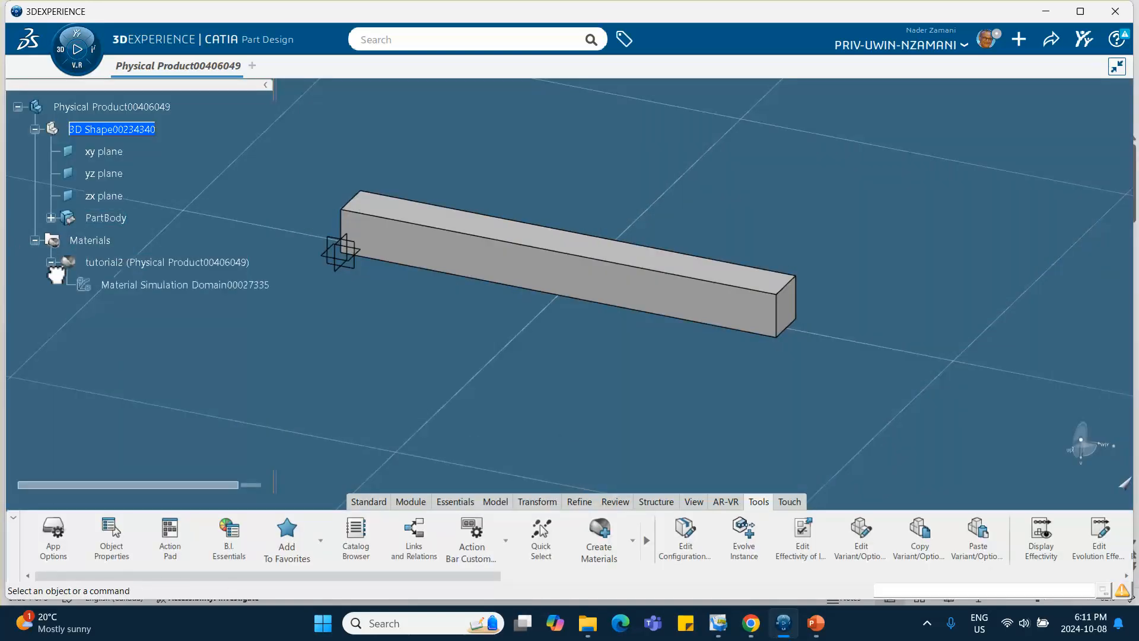
left_click(130, 286)
double_click(126, 283)
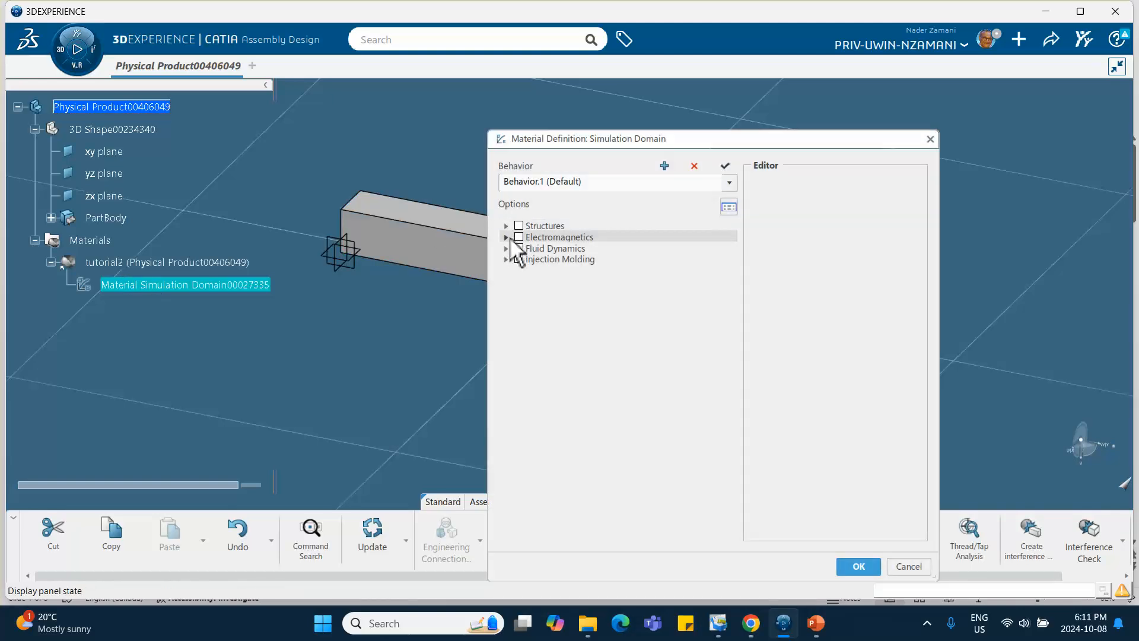
Add the Abaqus mechanical Elastic option with an isotropic Young's modulus of 30000000 psi, and enter Poisson's ratio
left_click(506, 226)
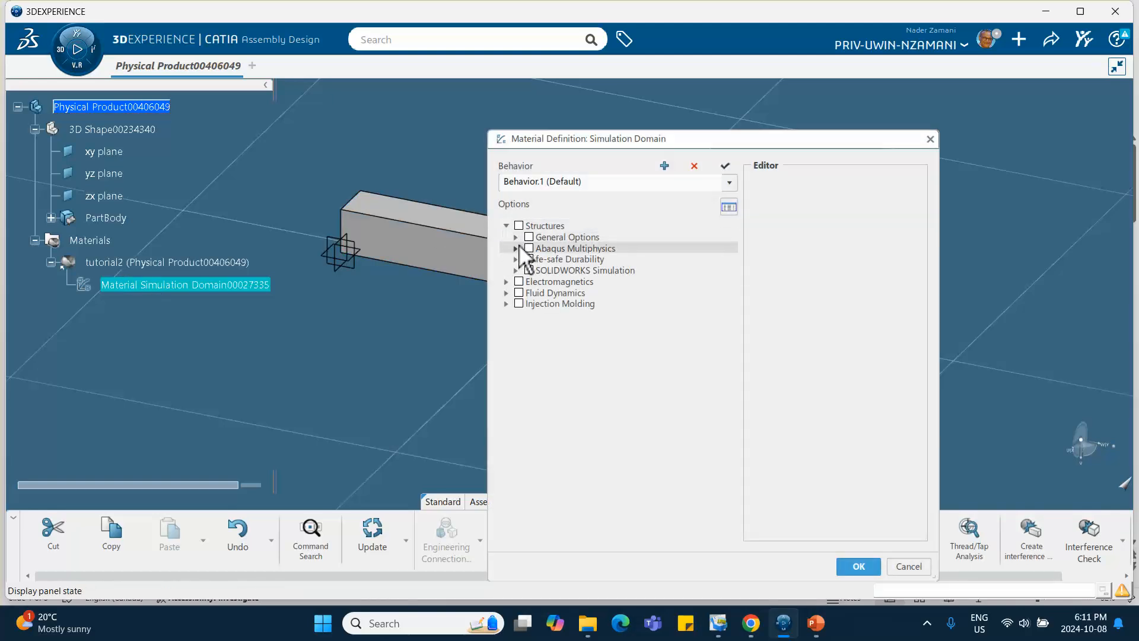
left_click(516, 248)
left_click(526, 259)
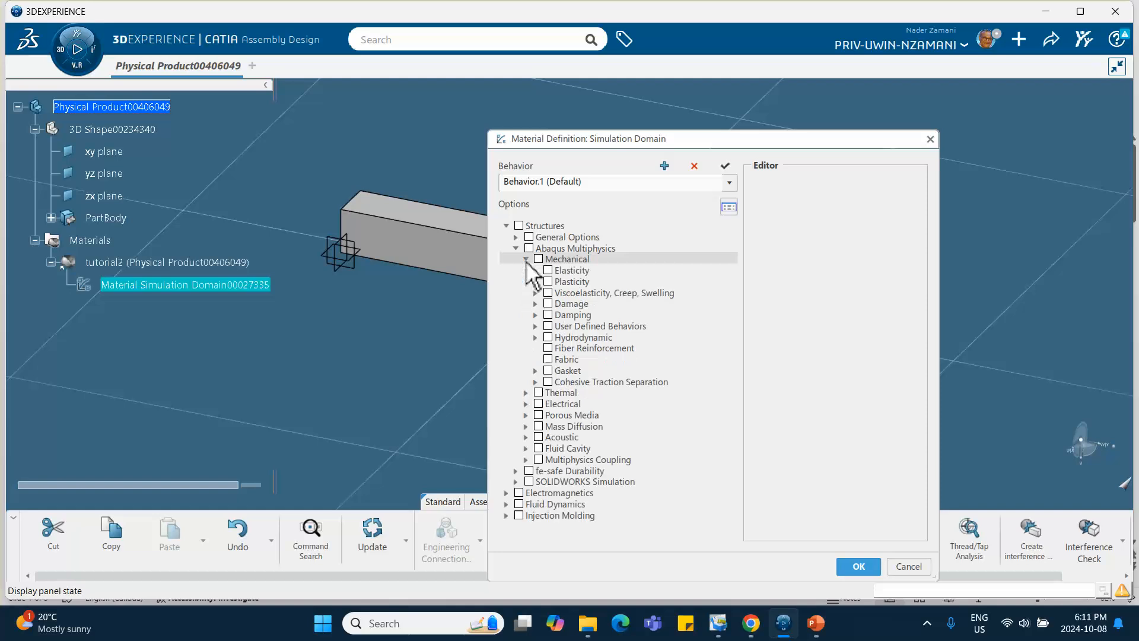
left_click(535, 270)
left_click(557, 281)
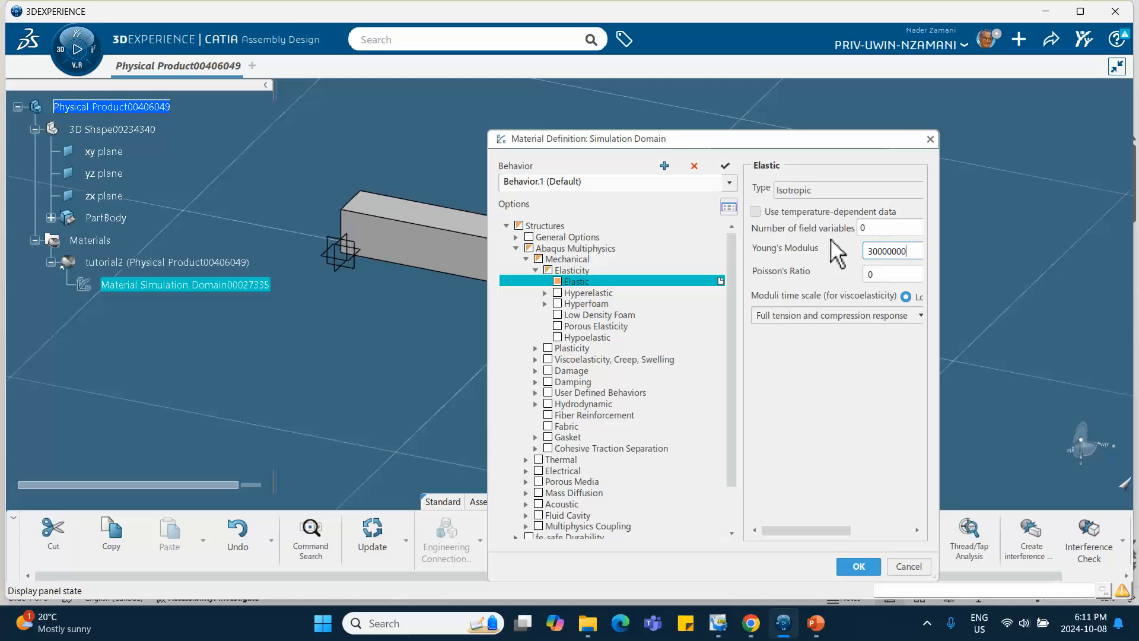
left_click(882, 275)
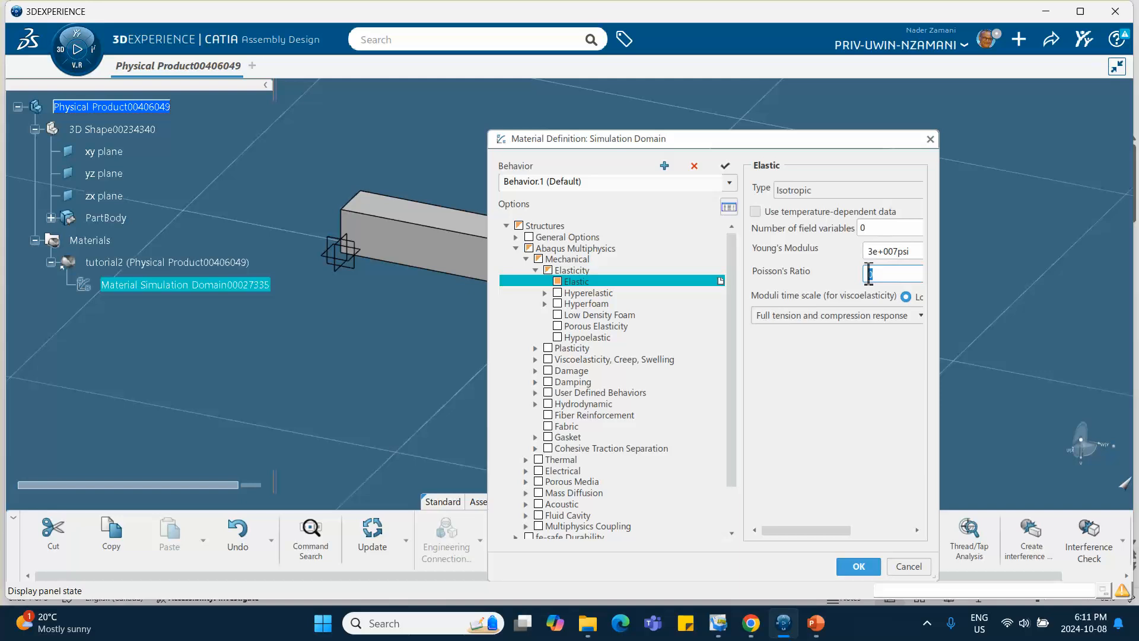
type("33")
left_click(860, 568)
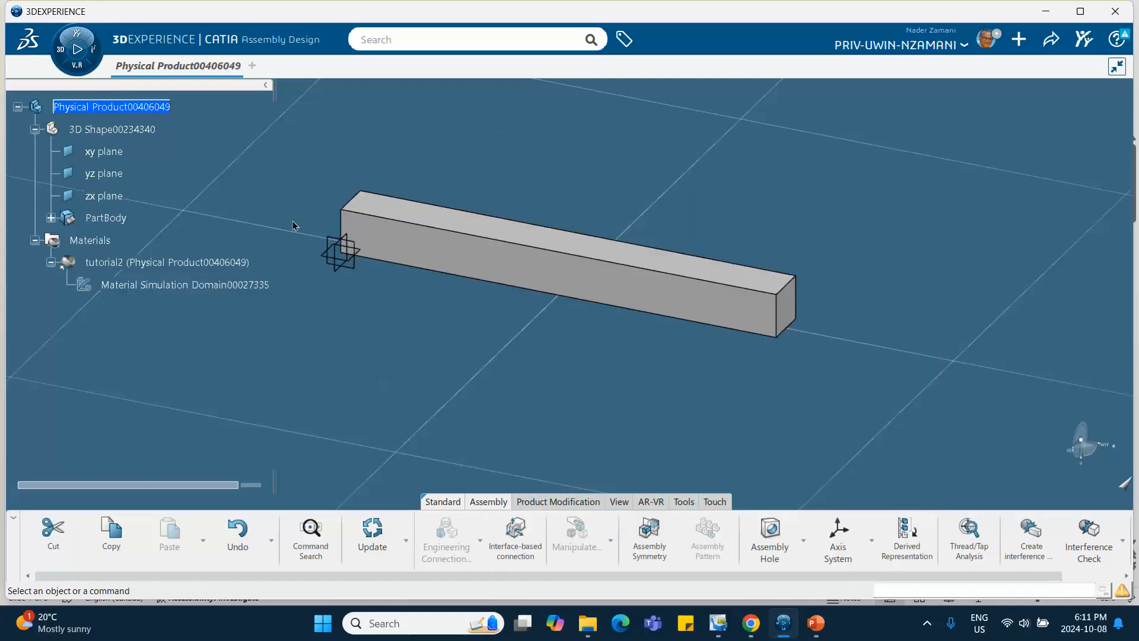
Switch to Structural Model Creation and insert a finite element model for the bar, continuing without updating the product structure
left_click(77, 50)
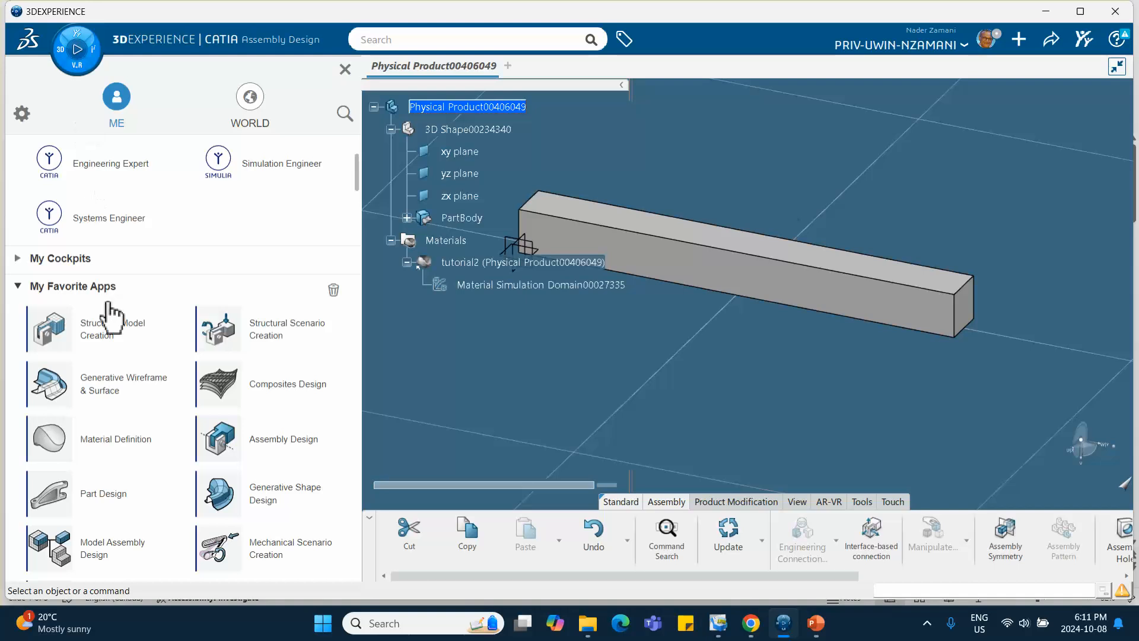
left_click(105, 334)
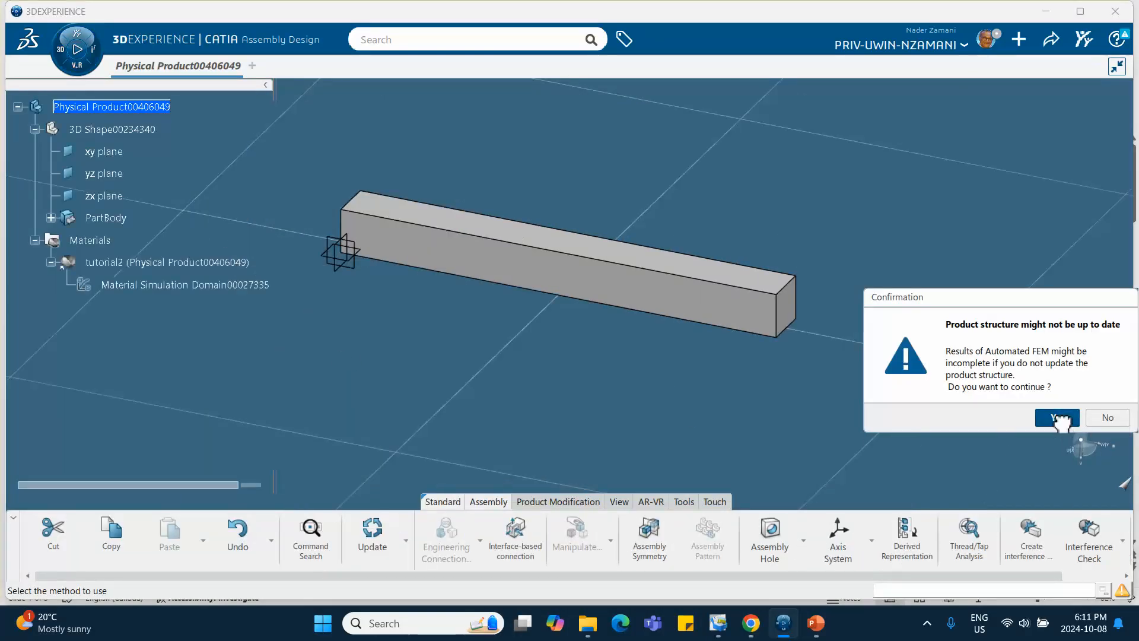
left_click(1058, 418)
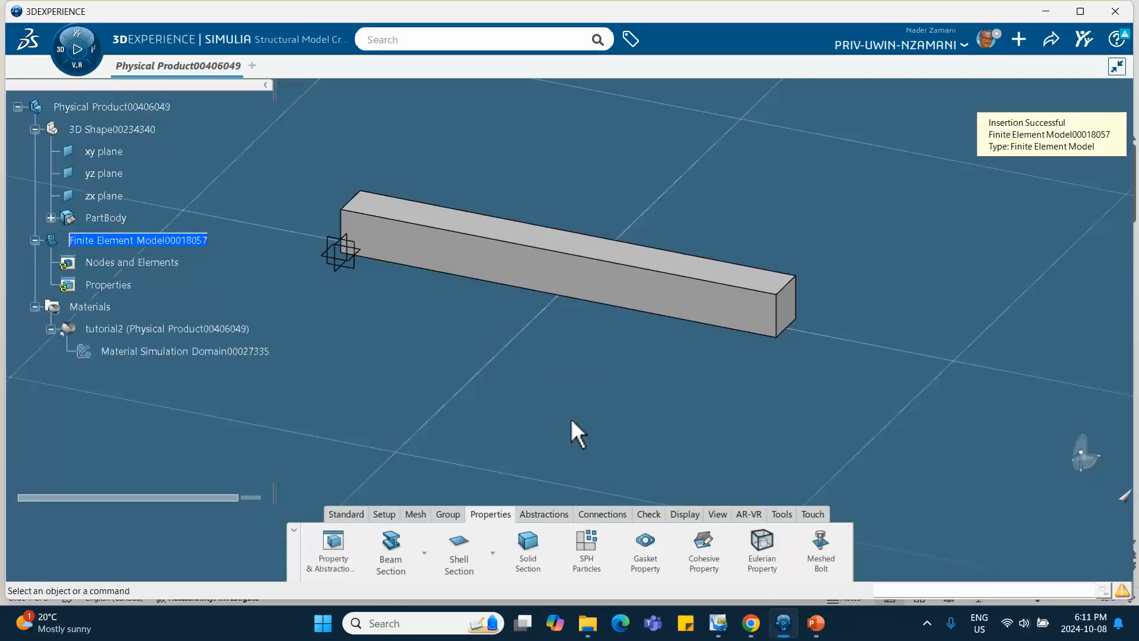
left_click(416, 514)
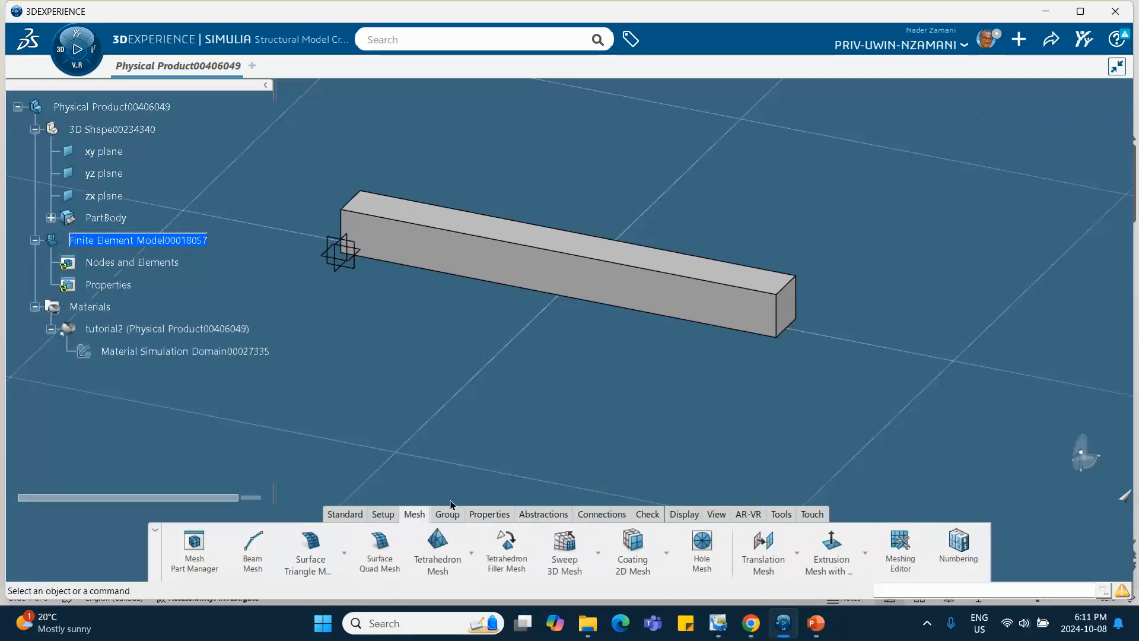
left_click(564, 552)
left_click(591, 270)
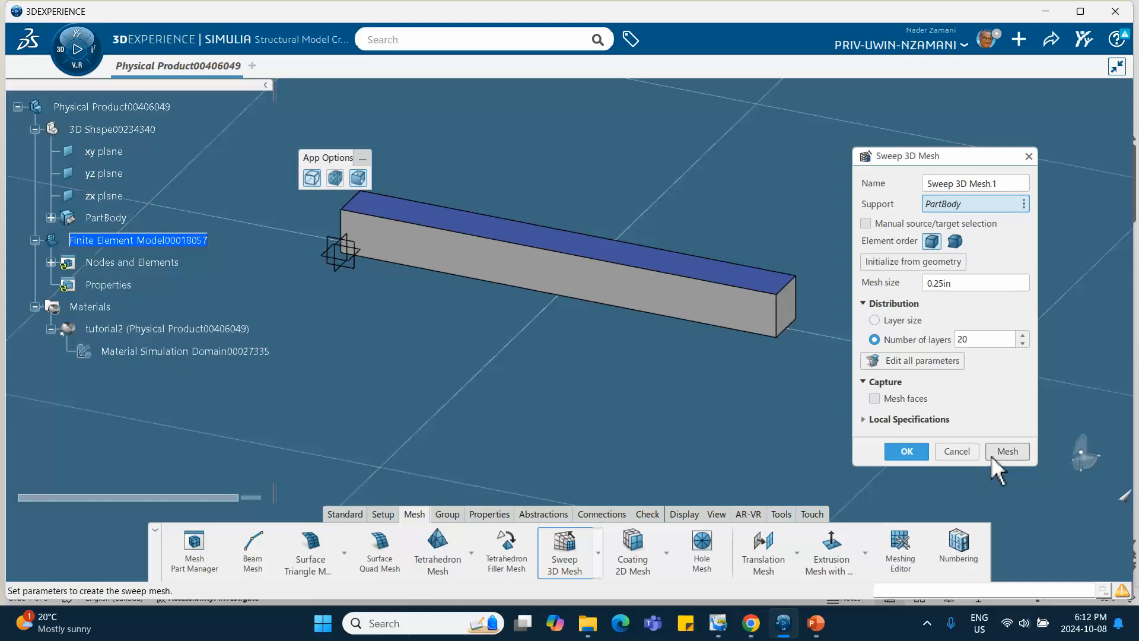
left_click(957, 452)
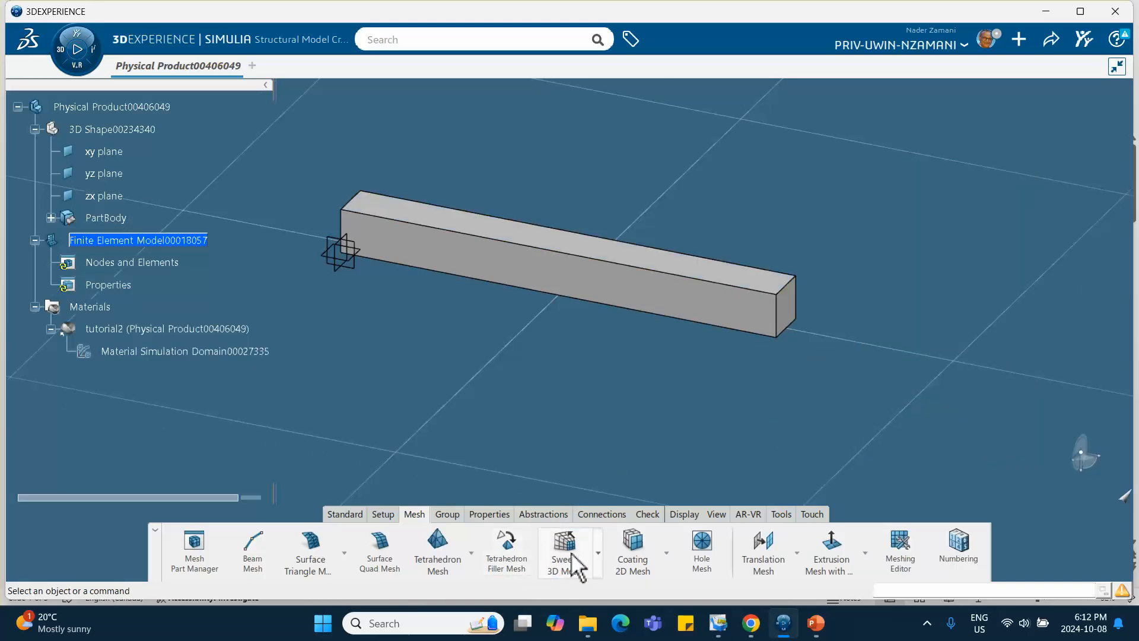
Start a Sweep 3D Mesh on the bar, enable manual source/target selection, and clear the support, source and target selections
left_click(590, 537)
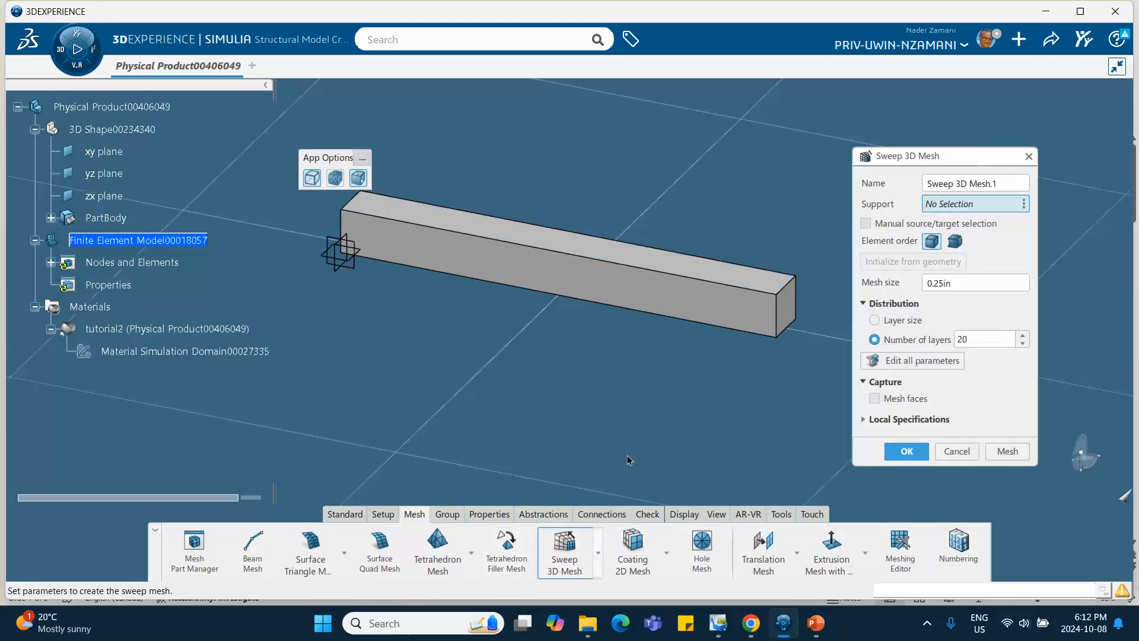
left_click(791, 309)
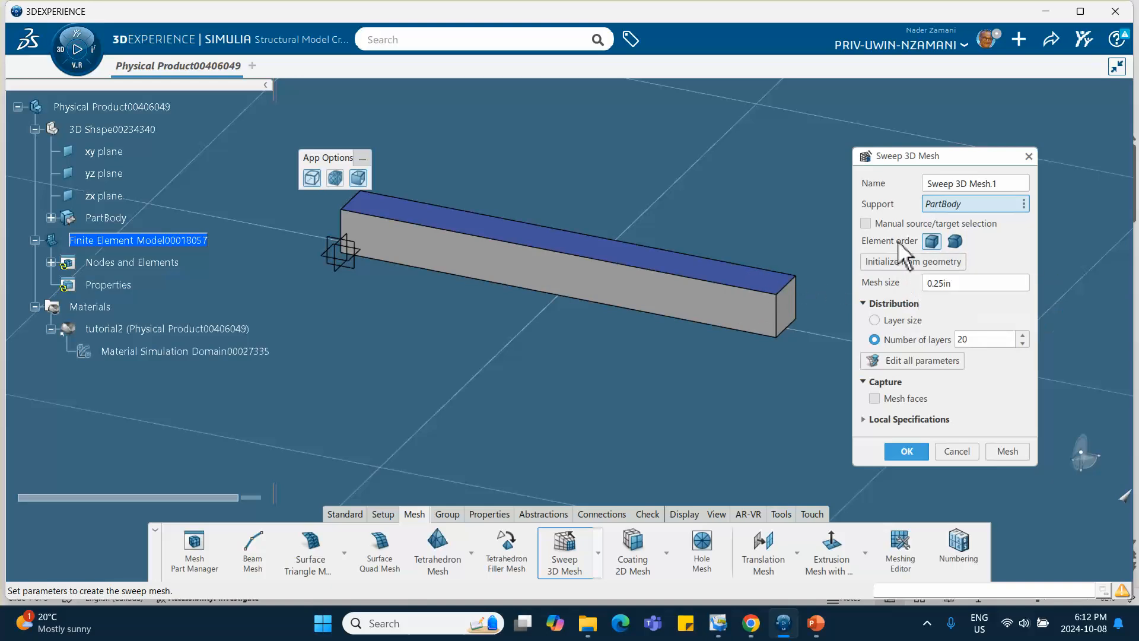
left_click(876, 227)
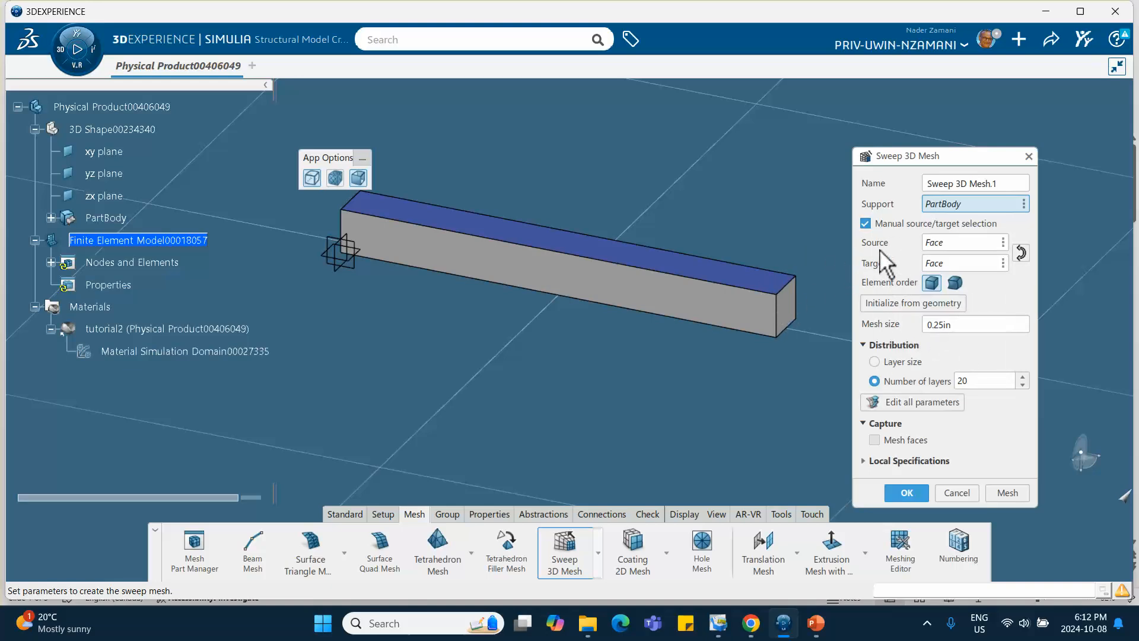
left_click(1024, 203)
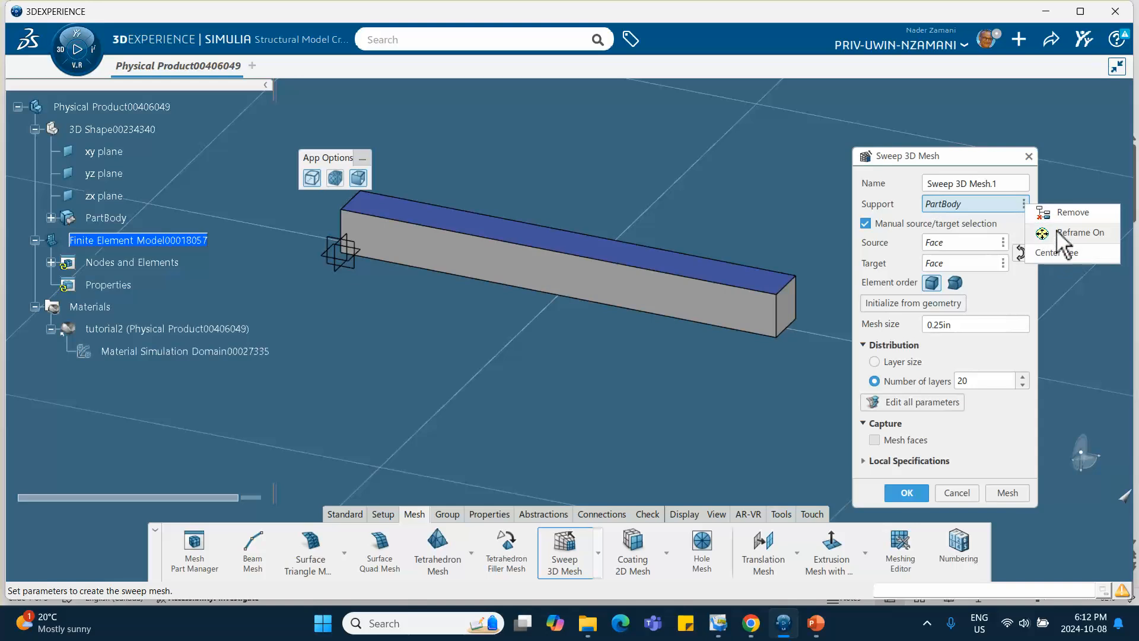
left_click(1062, 214)
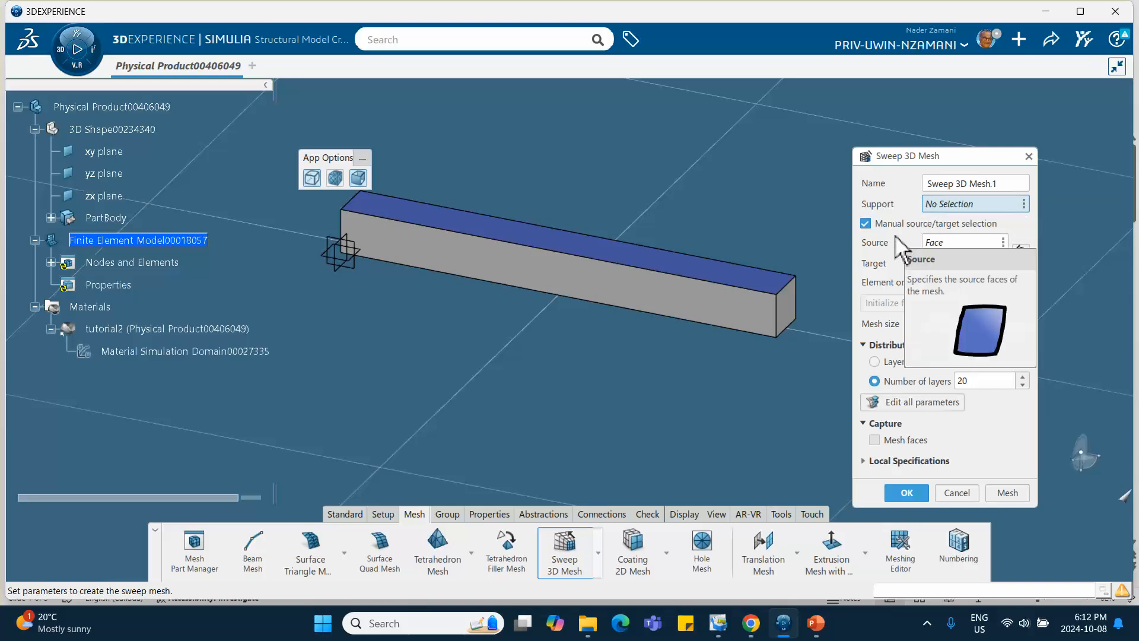
left_click(935, 243)
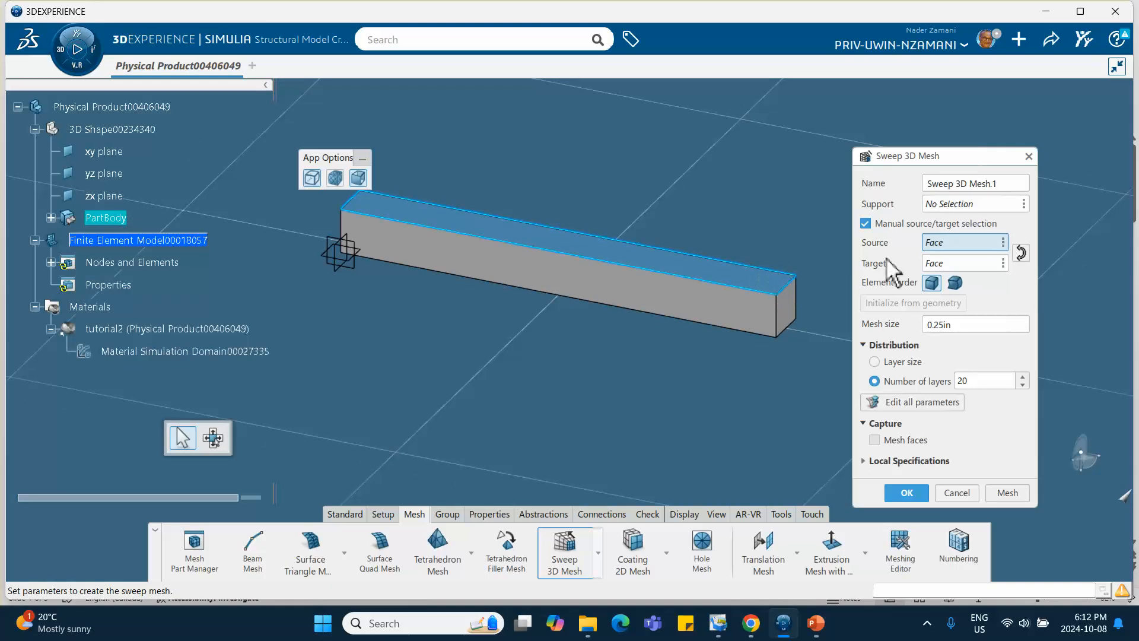
left_click(1002, 243)
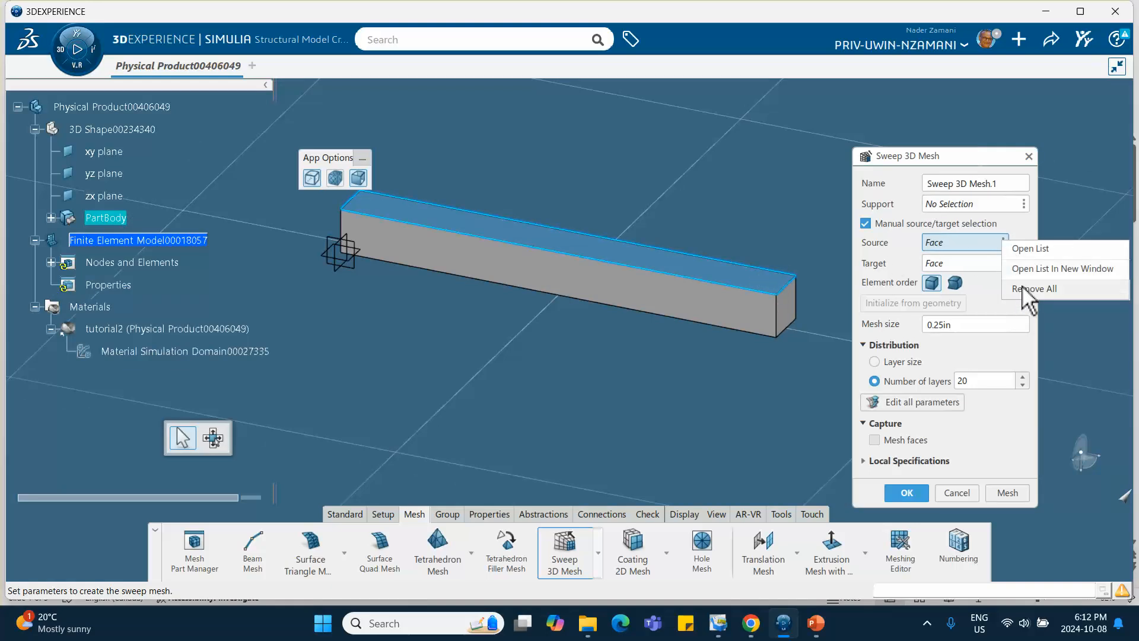
left_click(1015, 287)
left_click(1002, 263)
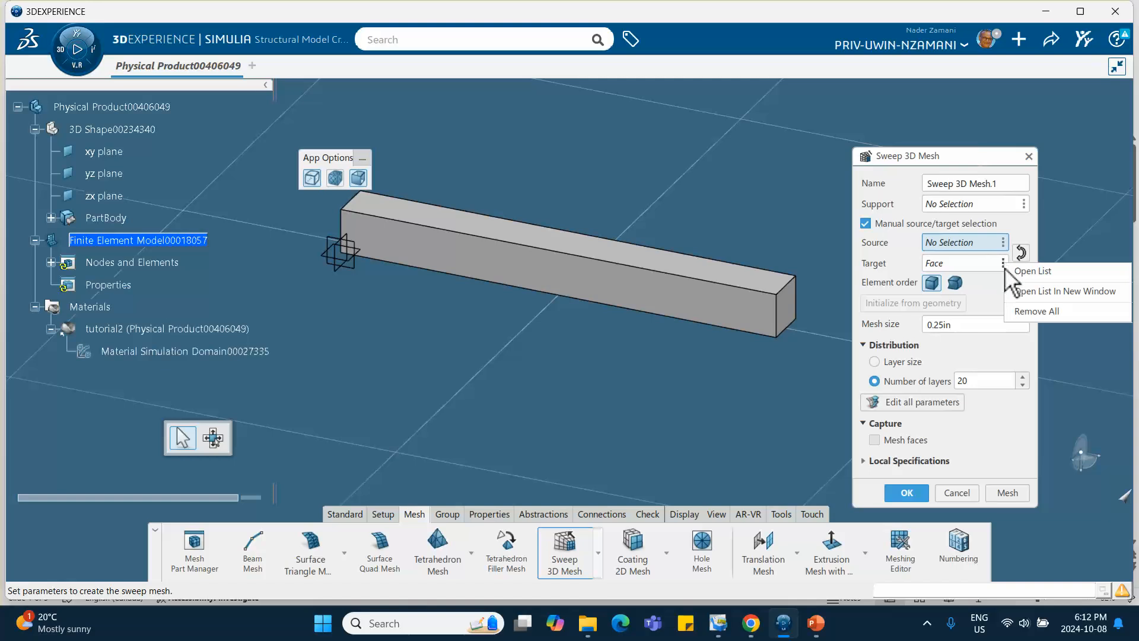
left_click(1017, 308)
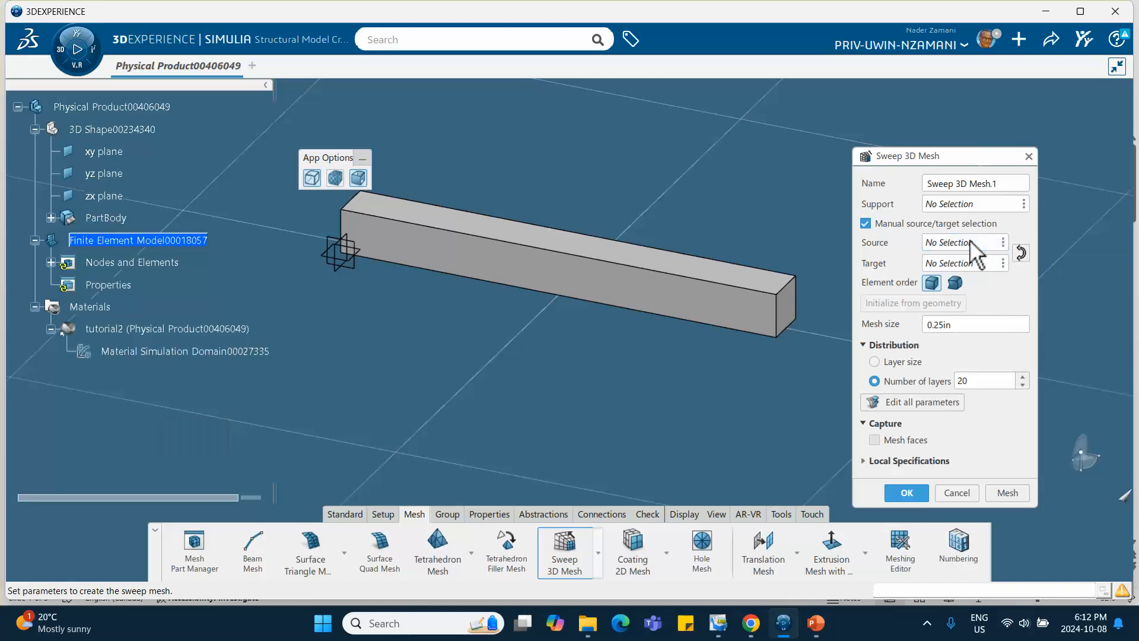
Set PartBody as the sweep mesh support, the end face away from the origin as source, and the end face at the origin as target
left_click(952, 203)
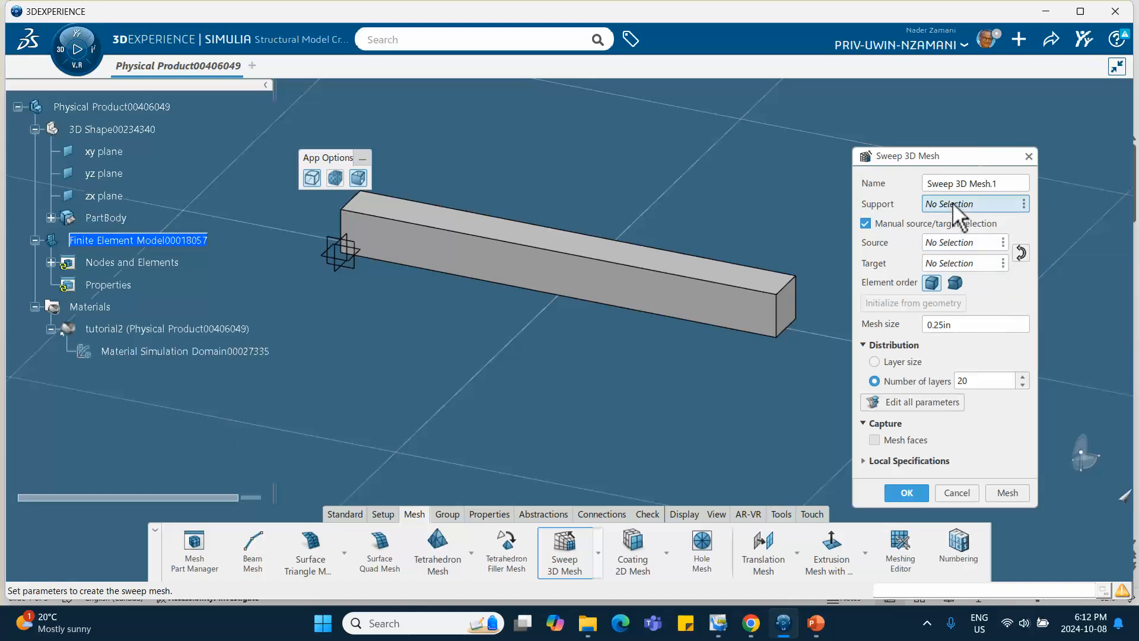
left_click(129, 222)
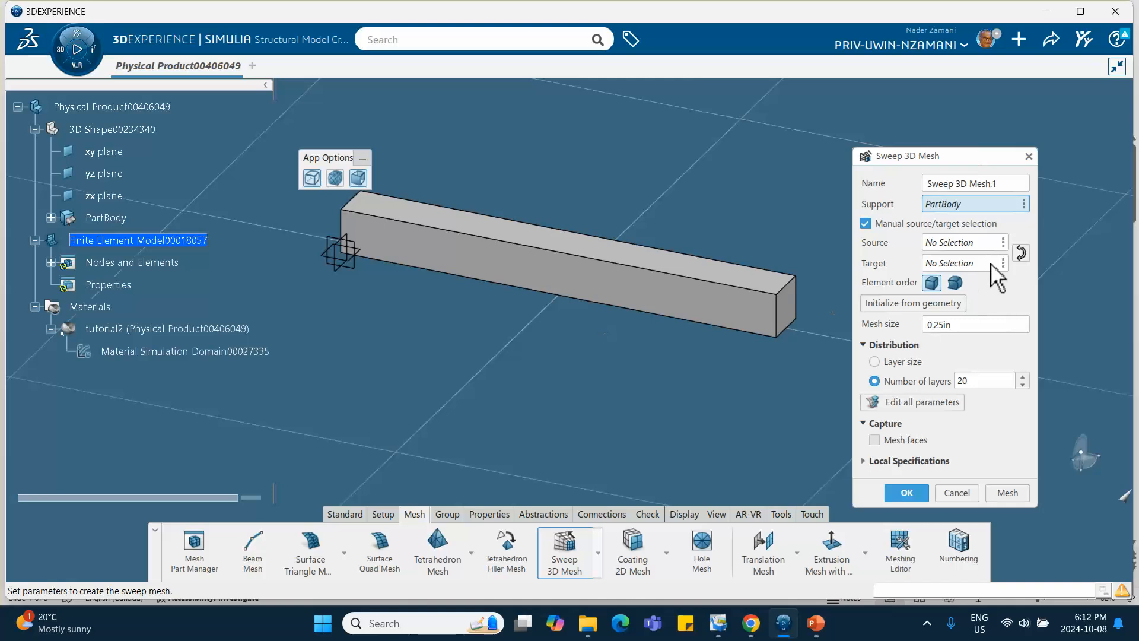
left_click(946, 243)
left_click(786, 308)
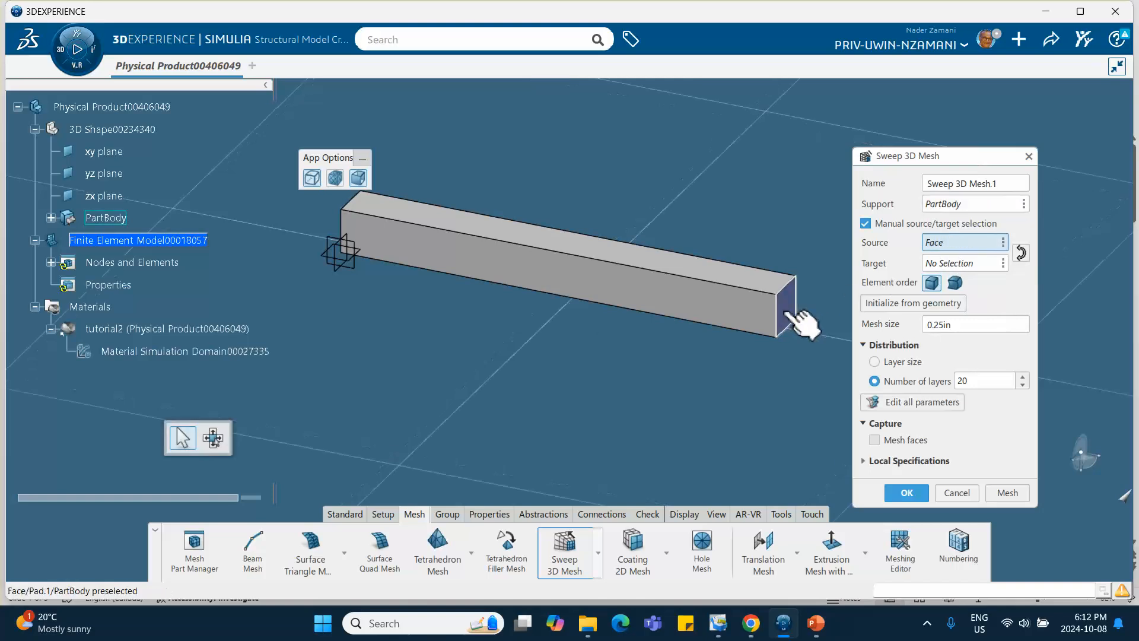
left_click(953, 263)
middle_click_drag(521, 255, 640, 350)
left_click(474, 273)
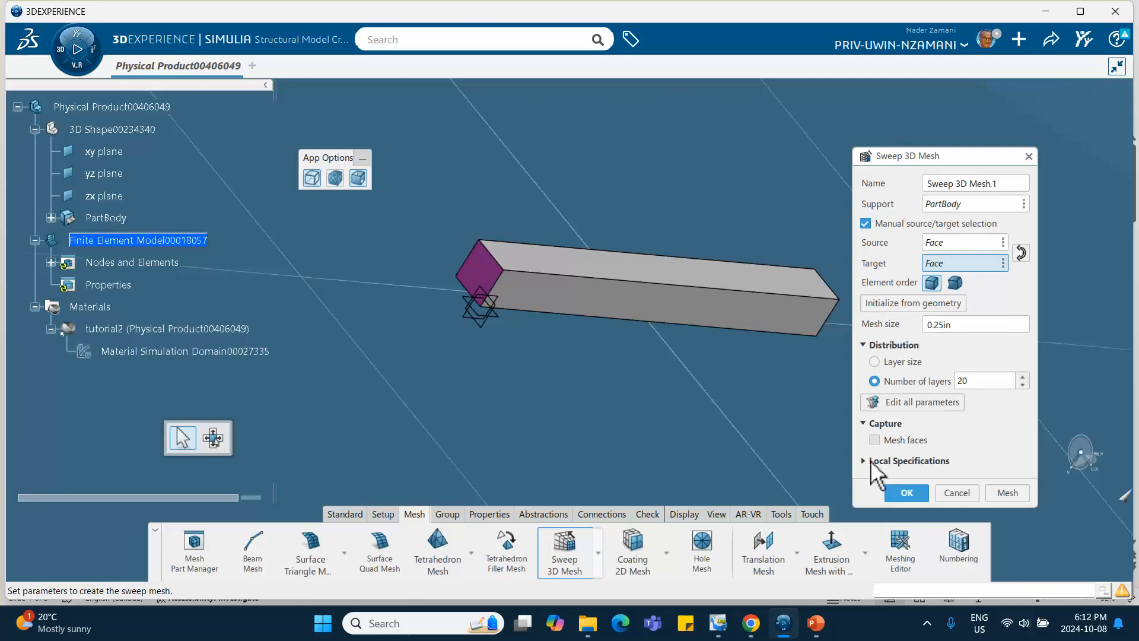
Generate the swept 3D mesh of the bar and accept the mesh definition
middle_click_drag(879, 470, 536, 392)
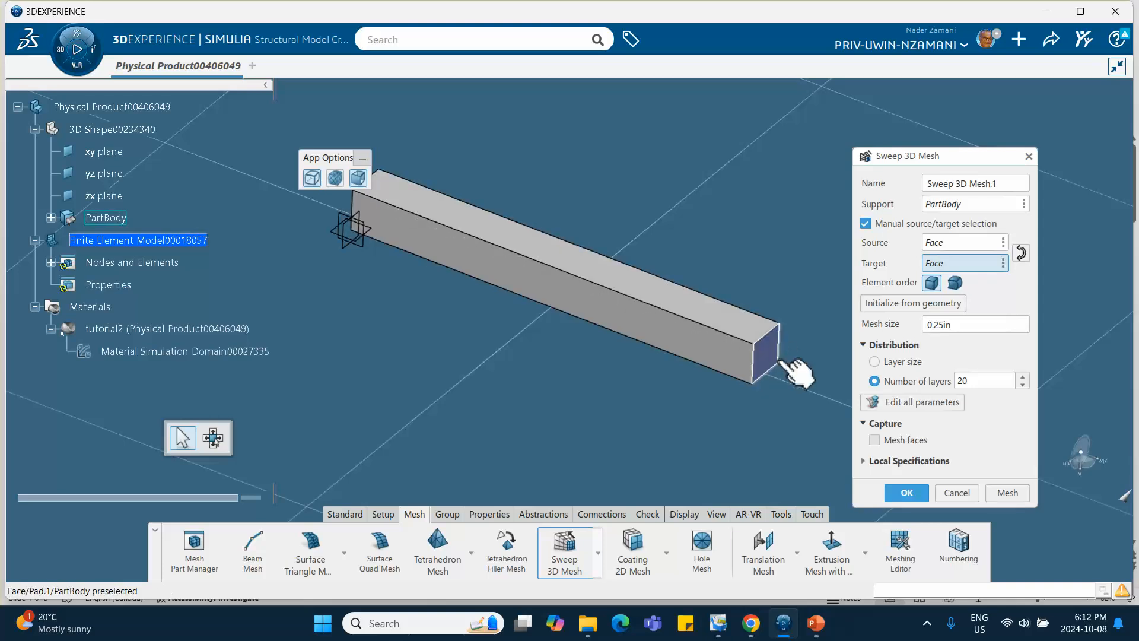
left_click(1000, 491)
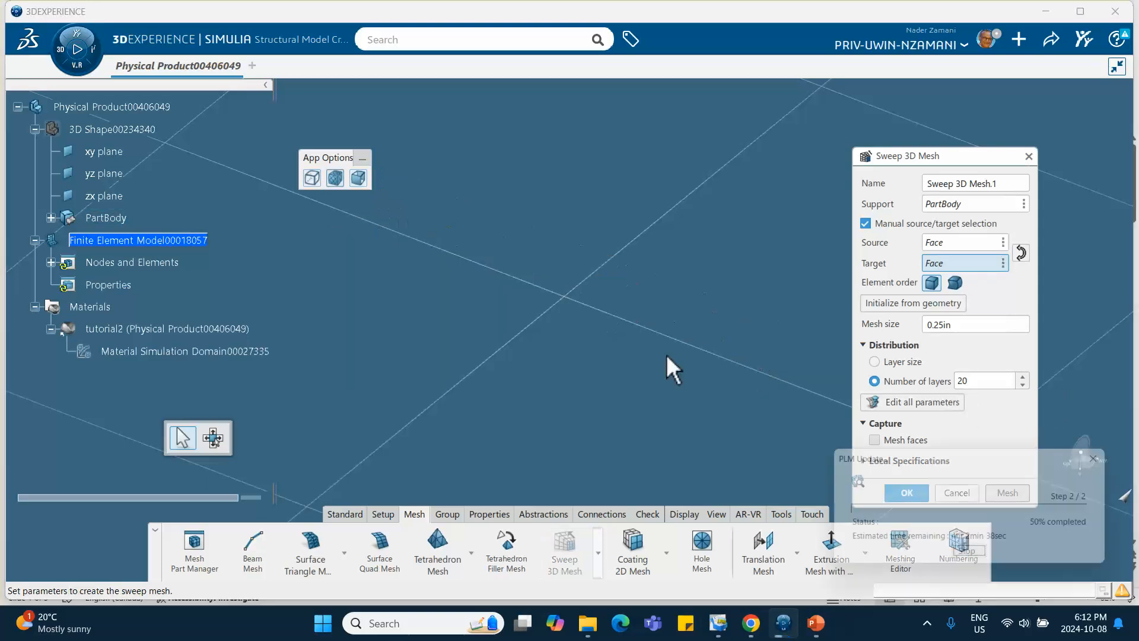
left_click(904, 493)
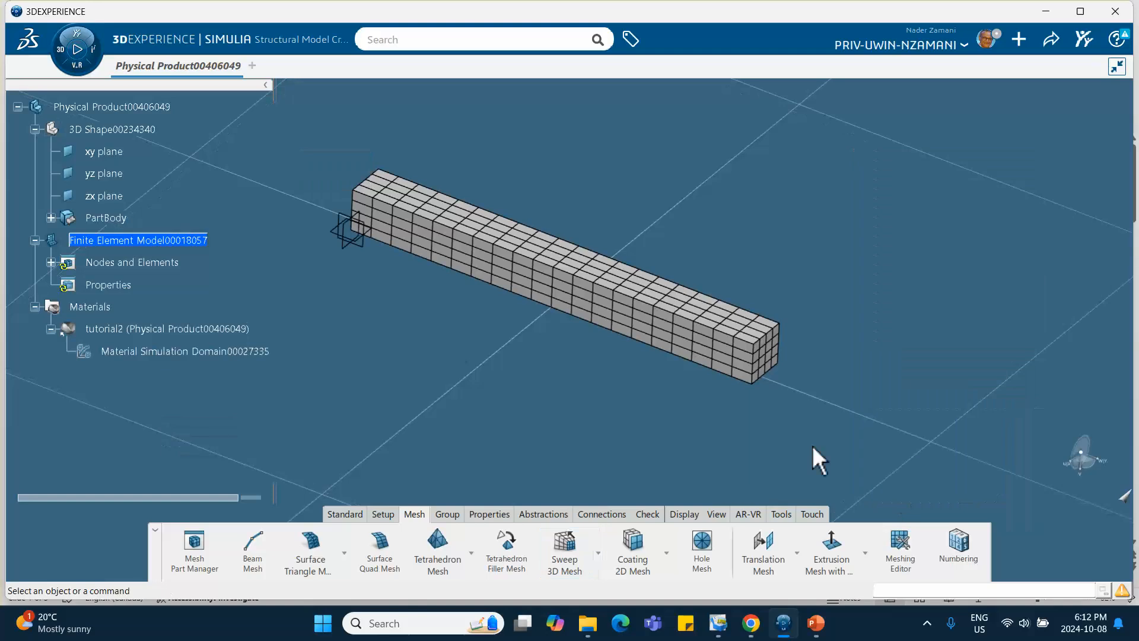
Assign a solid section with the tutorial2 material to PartBody
middle_click_drag(587, 383, 602, 399)
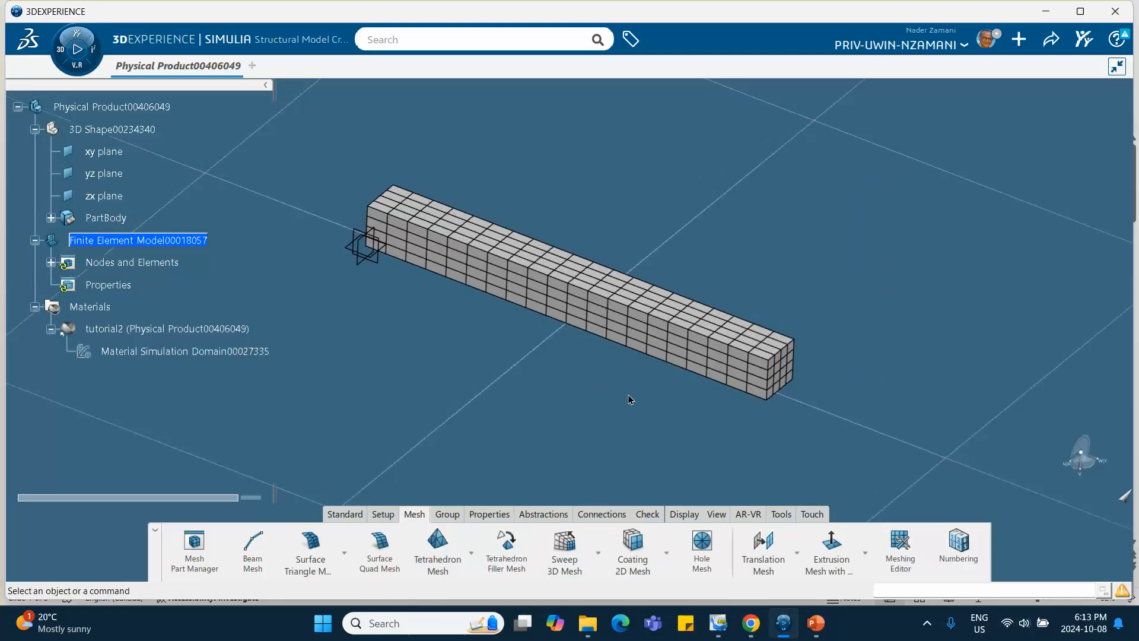
left_click(488, 514)
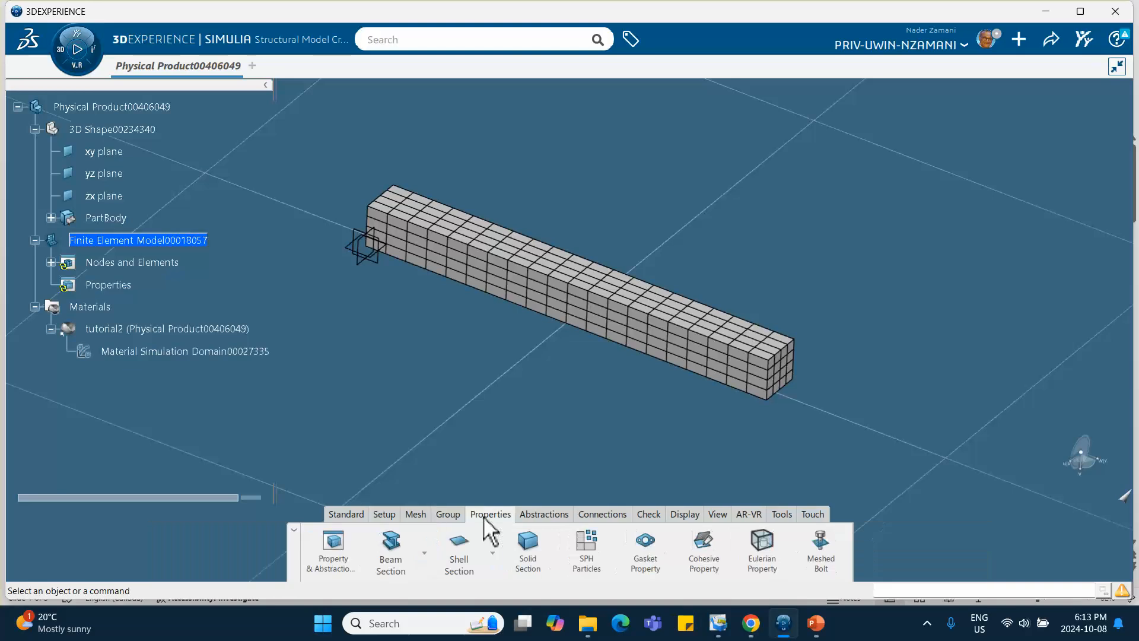
left_click(535, 551)
left_click(108, 217)
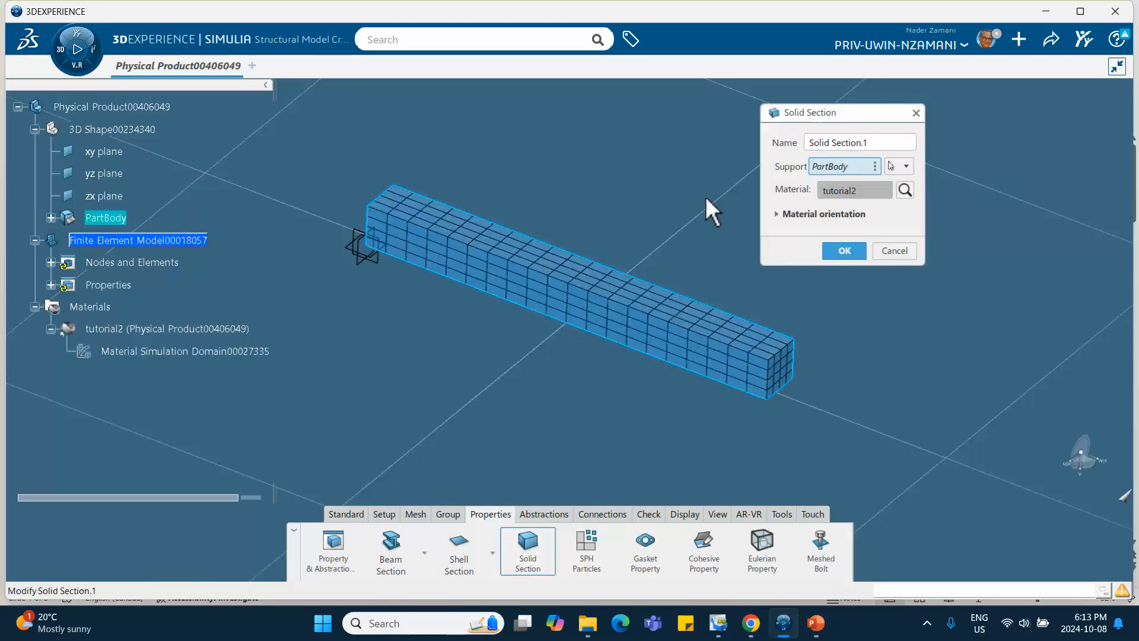
left_click(844, 251)
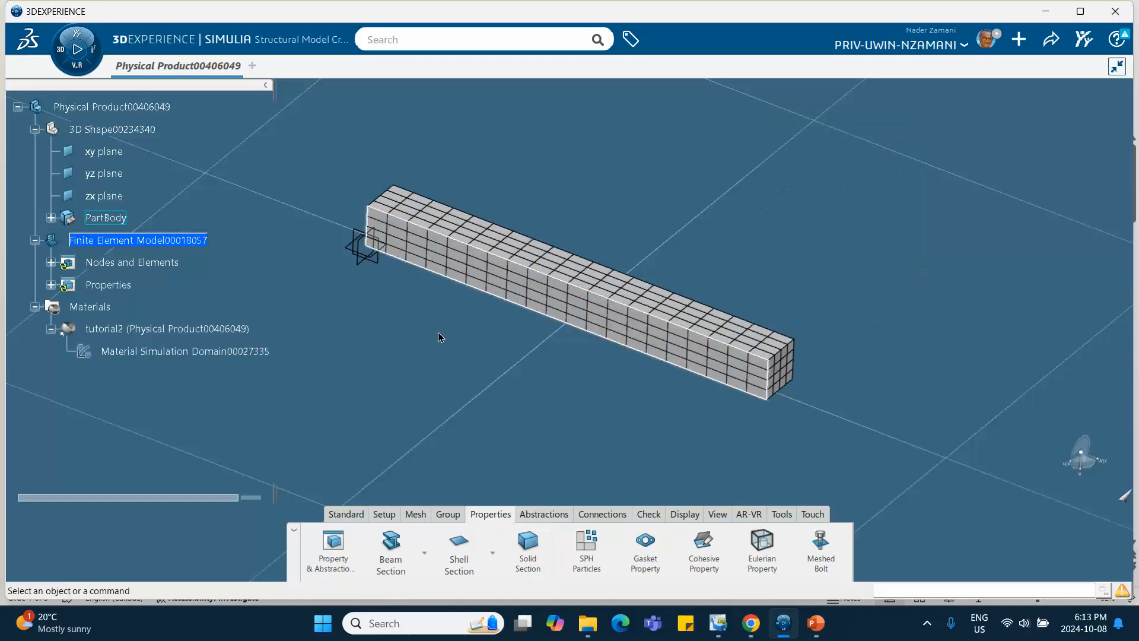
Switch to Structural Scenario Creation and initialize a structural simulation that uses the bar's existing finite element model
left_click(67, 56)
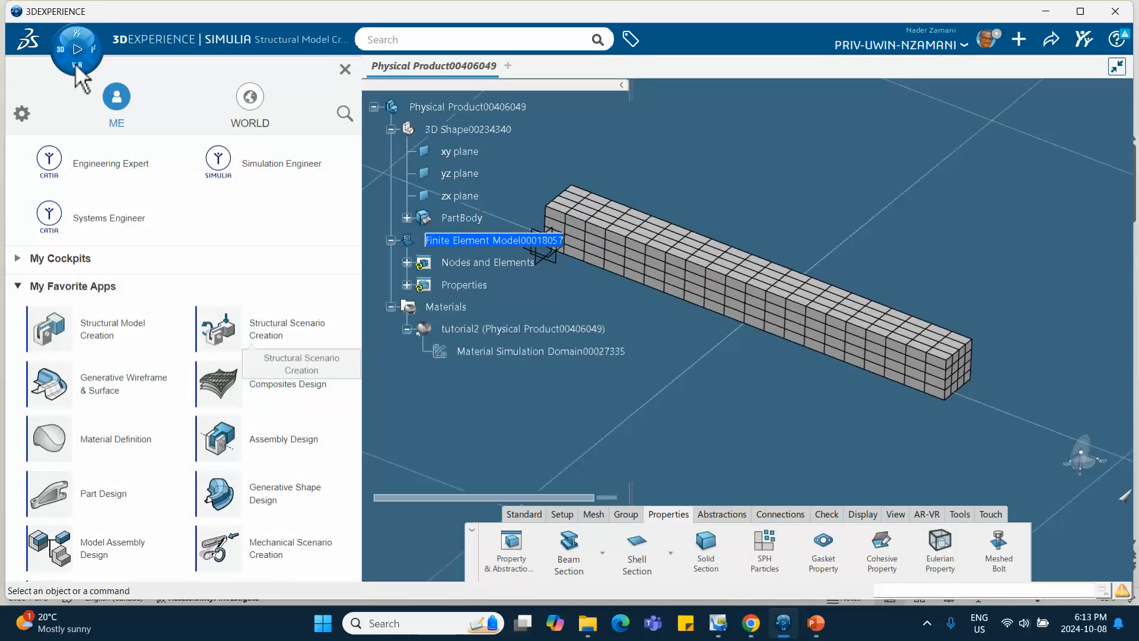
left_click(257, 333)
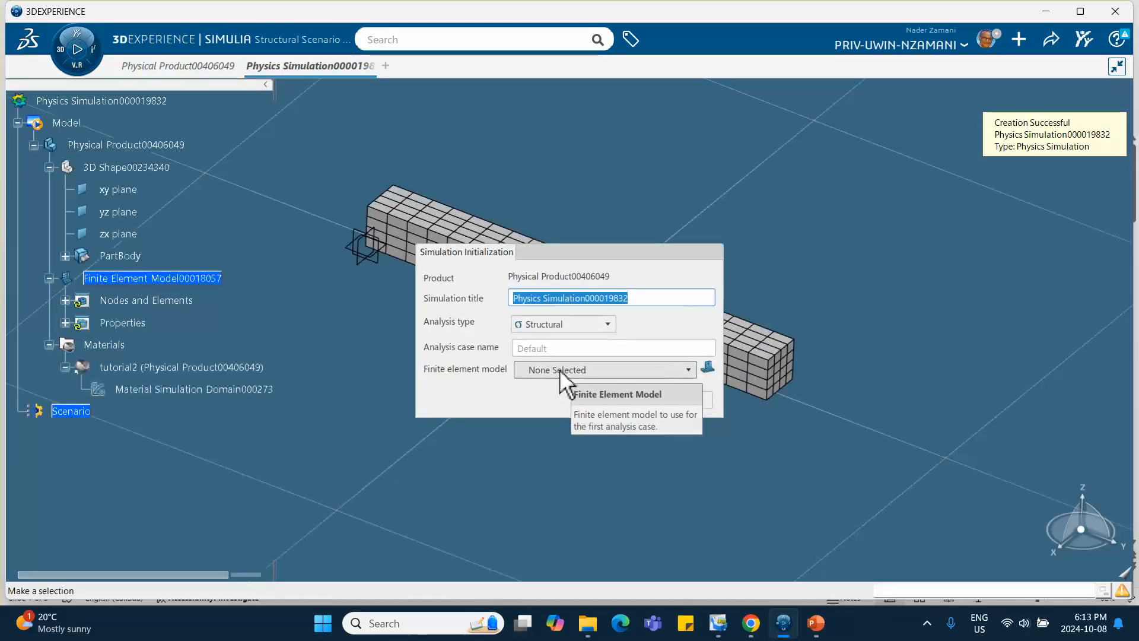
left_click(543, 370)
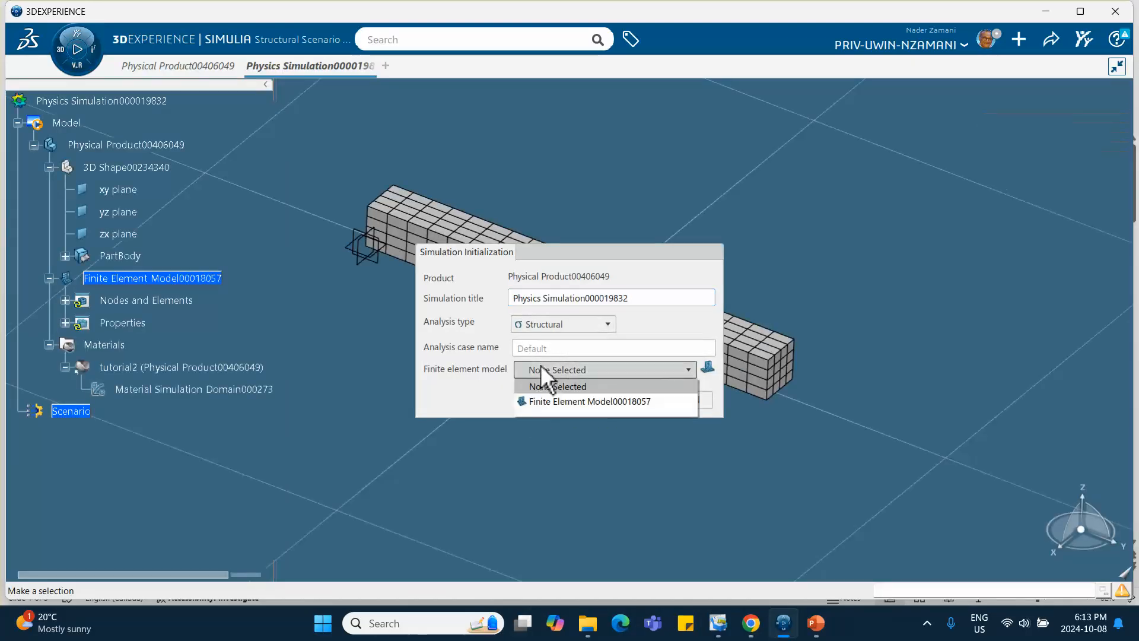
left_click(554, 401)
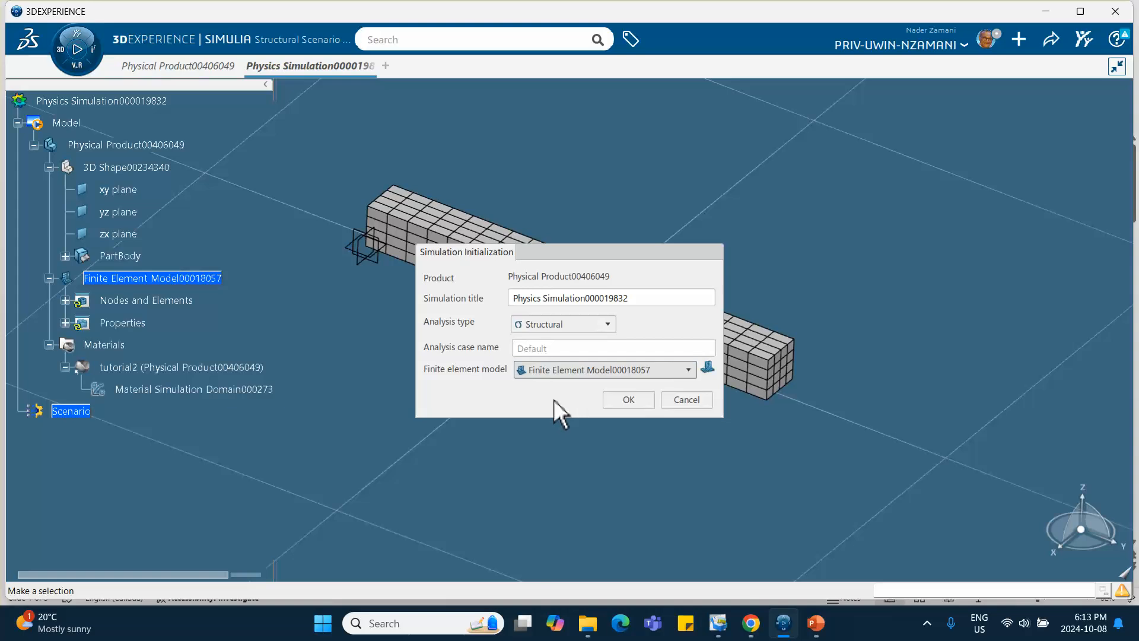
left_click(628, 400)
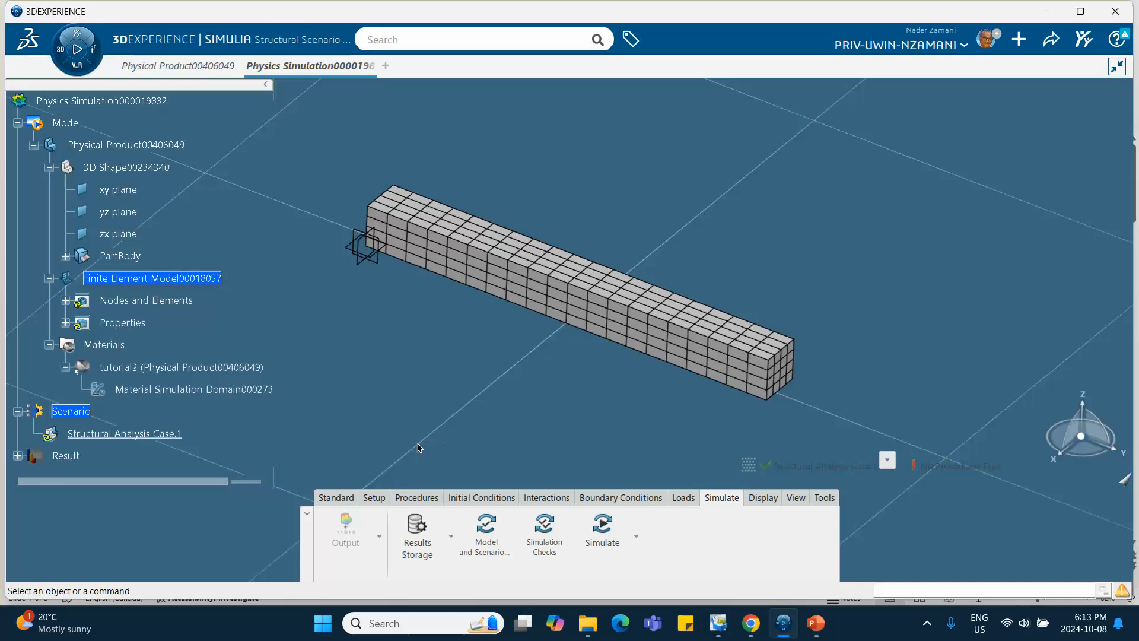
Create a static step with the initial and maximum time increments both set to 0.1 s
scroll(155, 436, "down", 2)
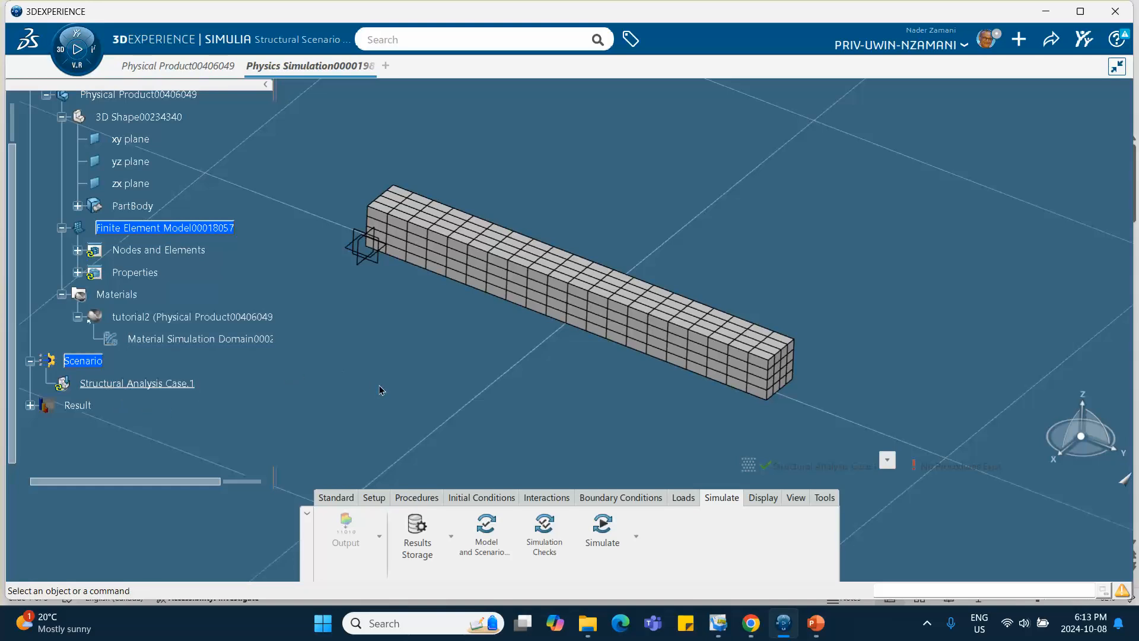
left_click(416, 497)
left_click(373, 537)
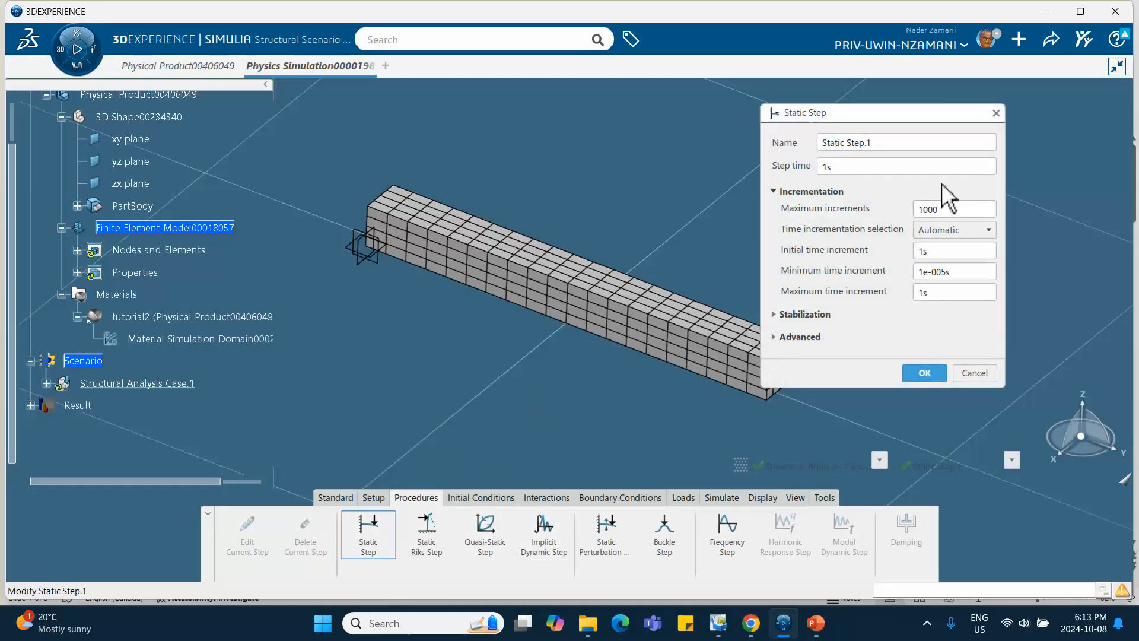
double_click(933, 252)
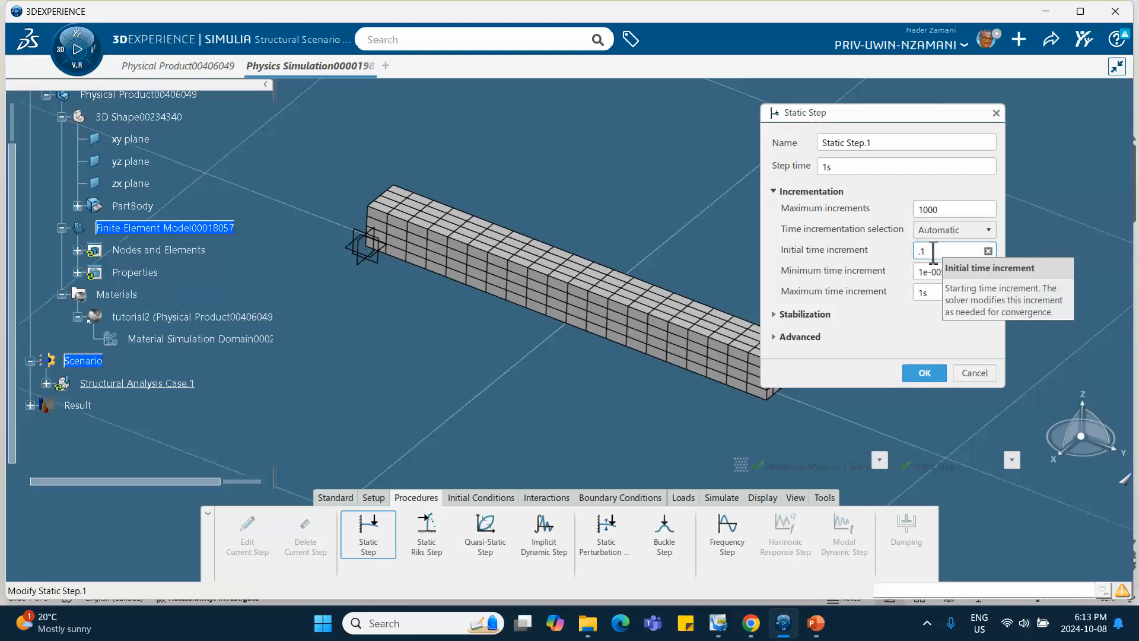
type(".1")
double_click(940, 292)
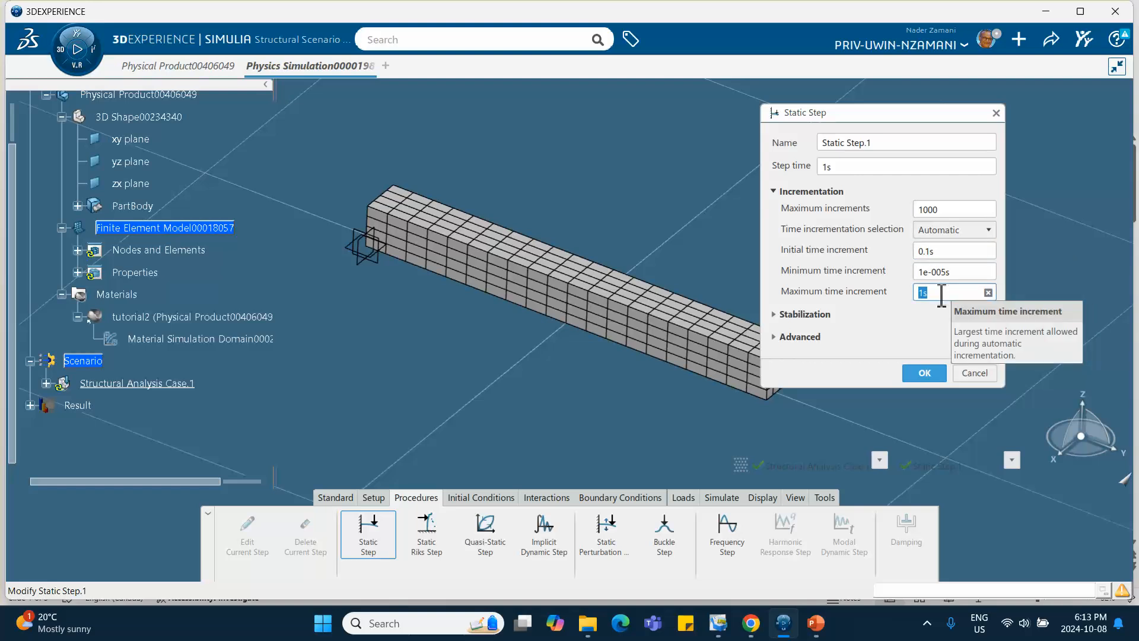
type(".1")
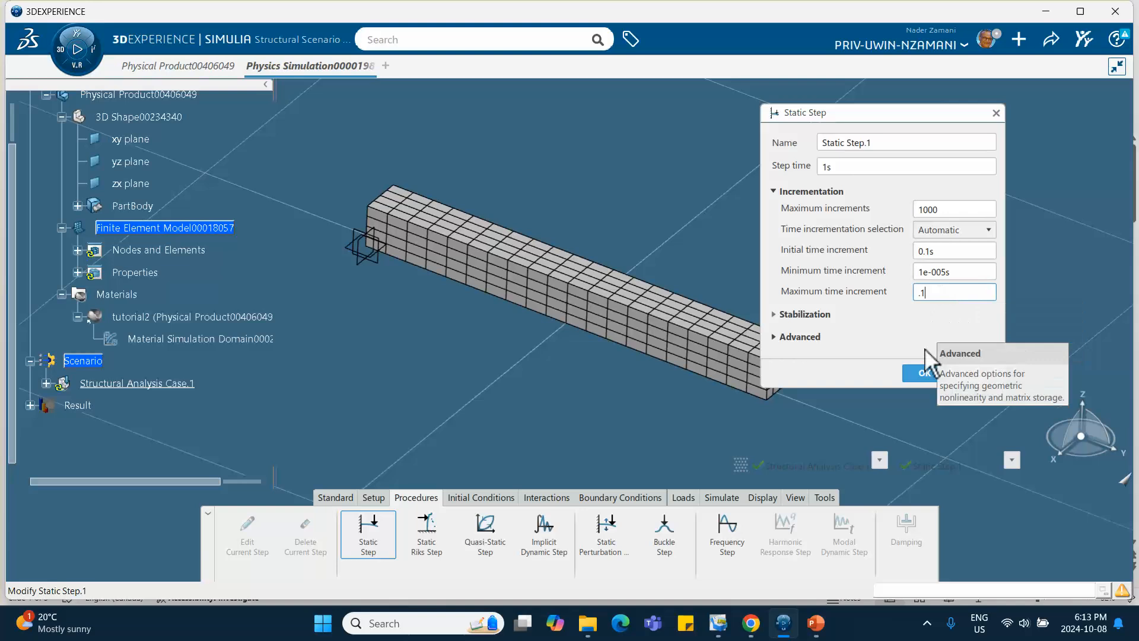
left_click(925, 372)
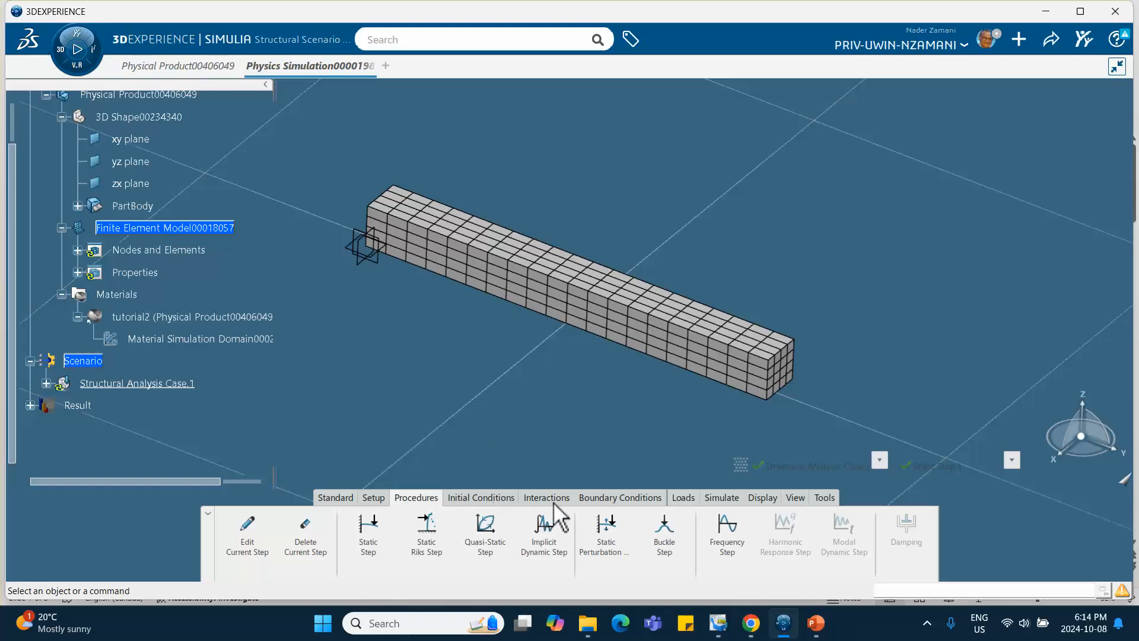
Add a fixed displacement at the bar's corner vertex at the origin, restraining X, Y and Z translation
left_click(595, 501)
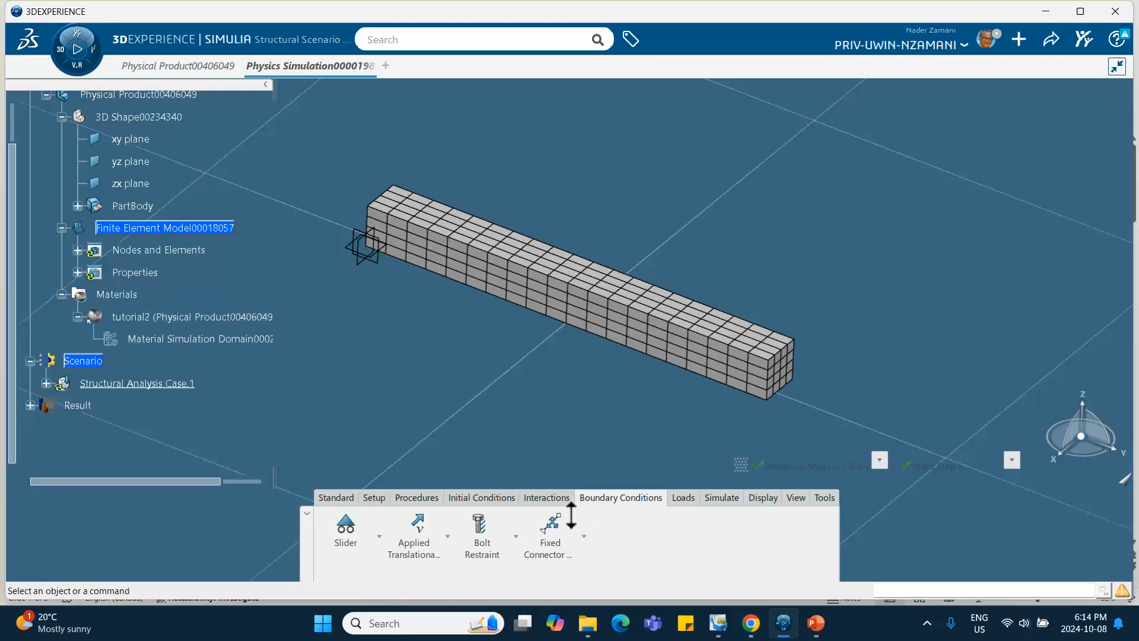
left_click(379, 537)
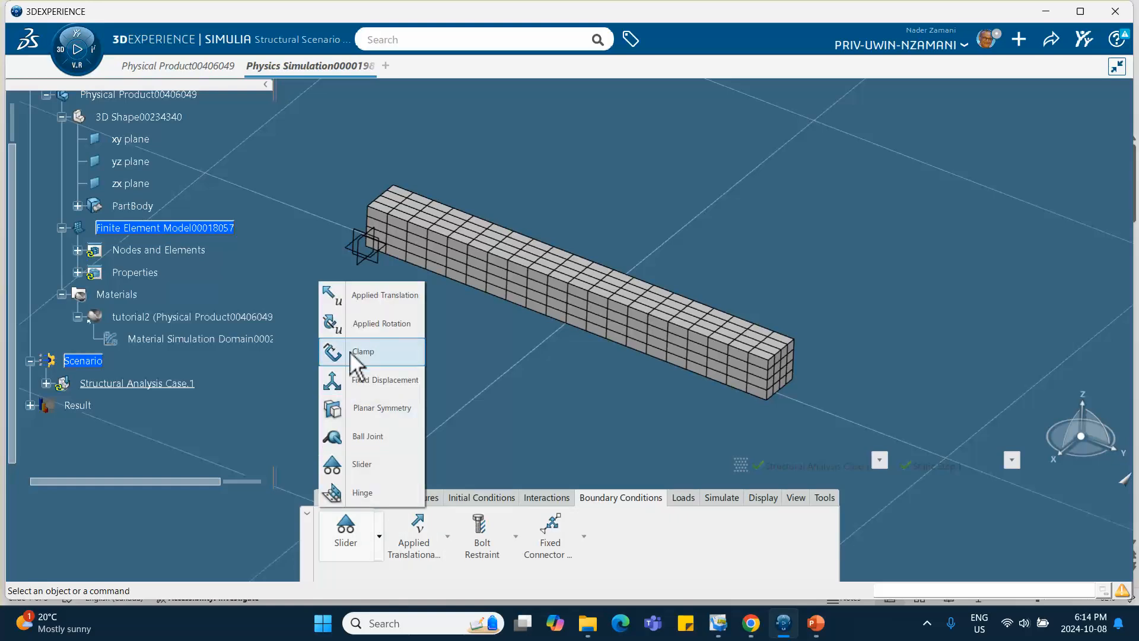
left_click(355, 381)
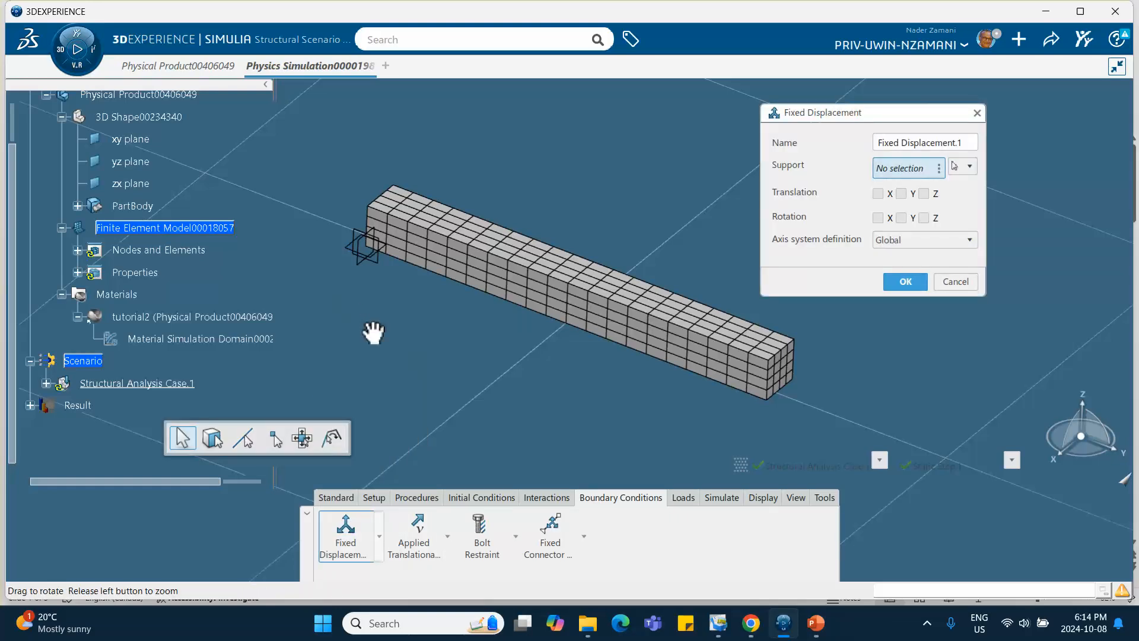
scroll(344, 291, "up", 5)
middle_click_drag(487, 375, 566, 407)
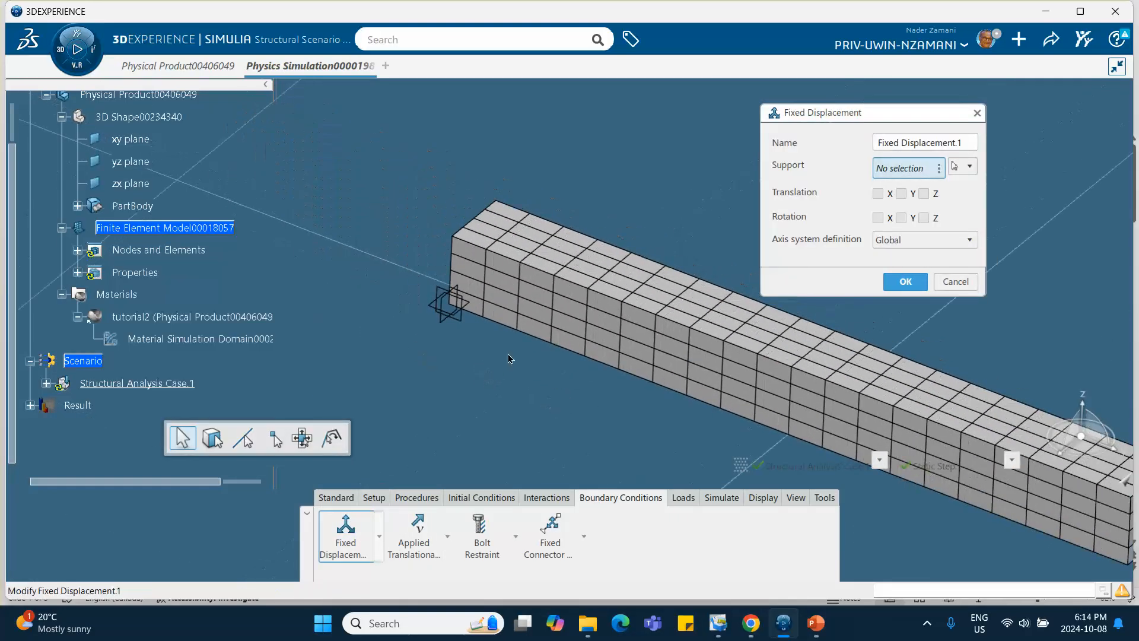
left_click(449, 305)
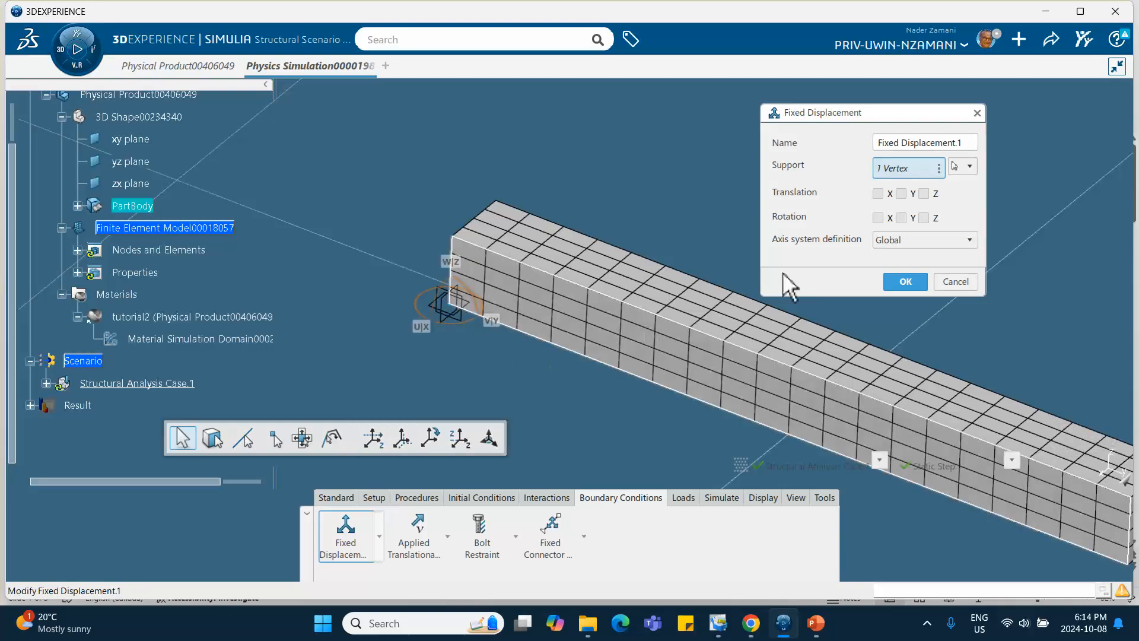
left_click(877, 193)
left_click(900, 193)
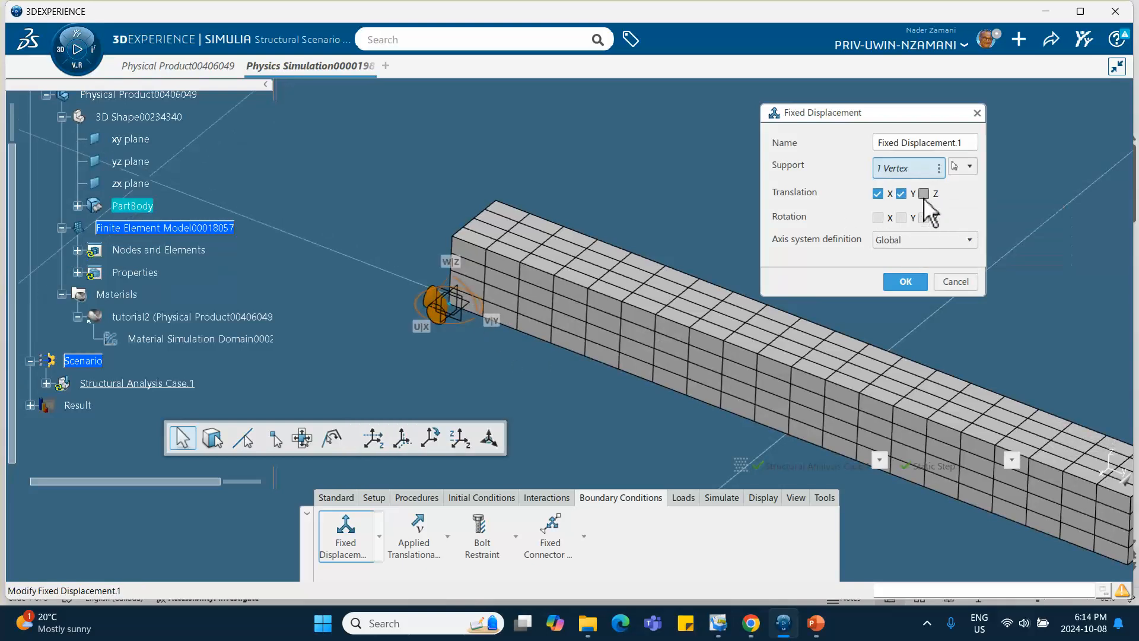
left_click(924, 193)
left_click(905, 279)
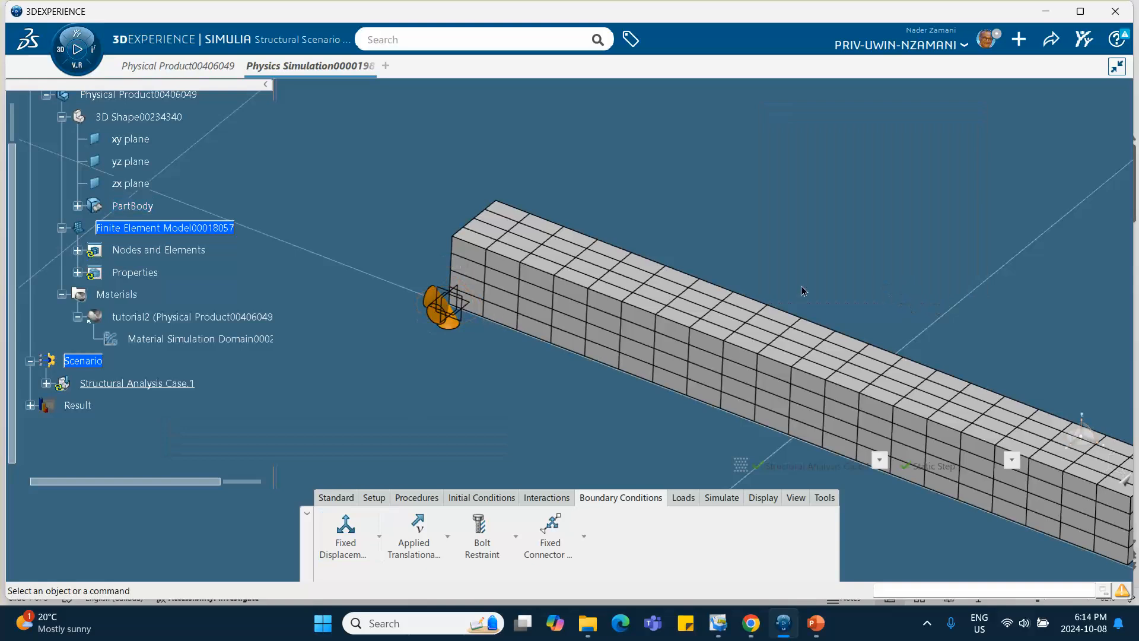
Add a fixed displacement at the other lower corner vertex of the origin end face, restraining only Z translation
middle_click_drag(628, 305, 516, 442)
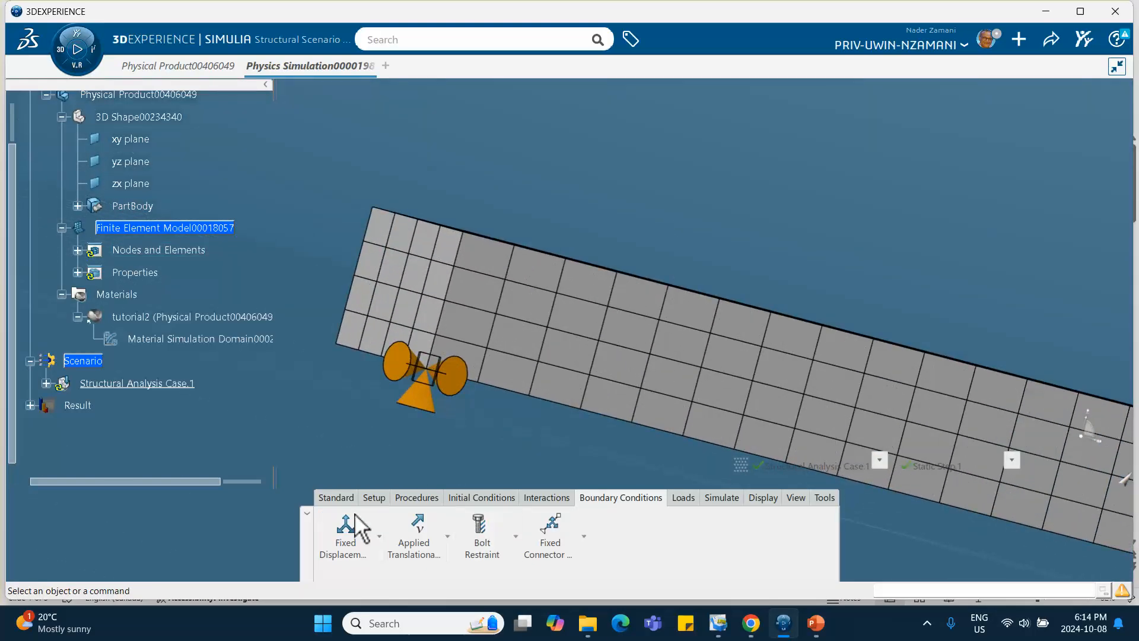
left_click(346, 530)
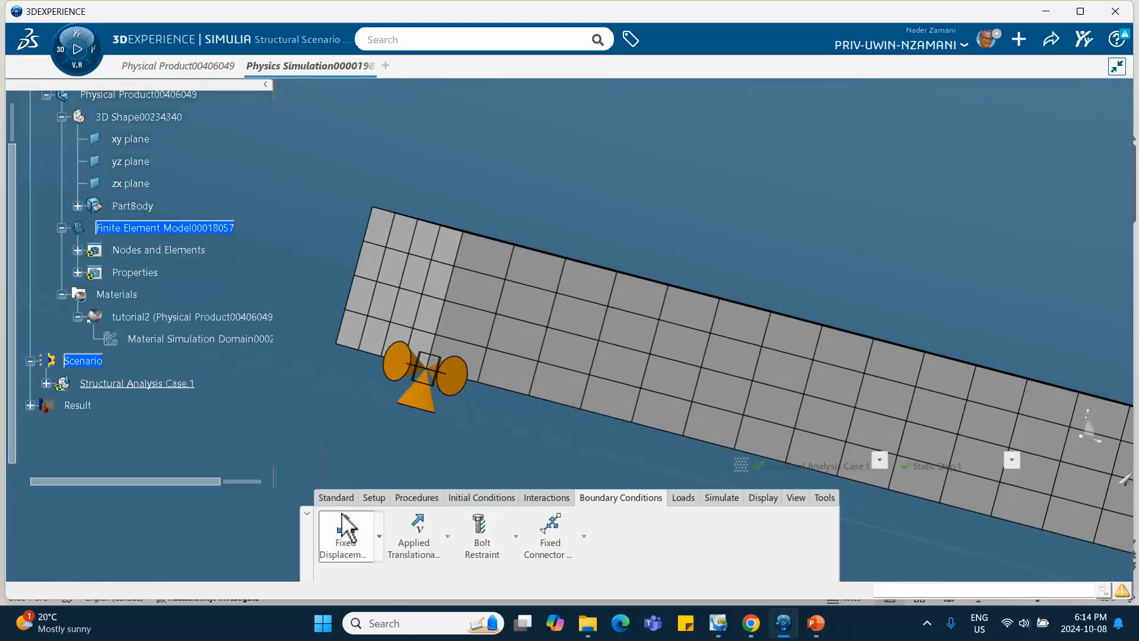
left_click(335, 343)
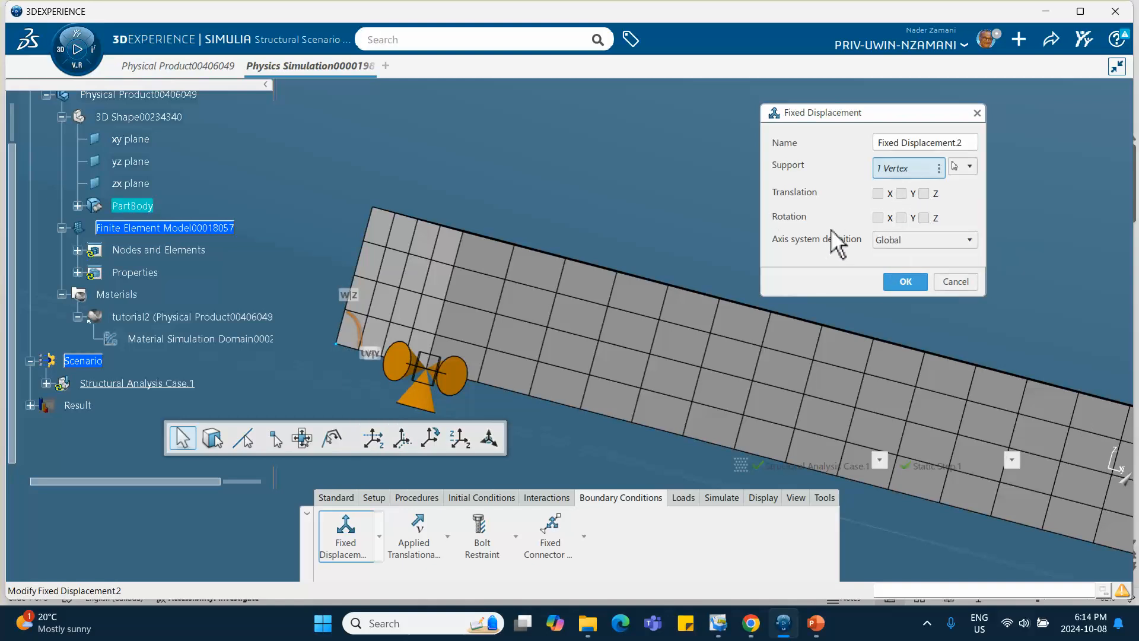
left_click(923, 194)
left_click(905, 281)
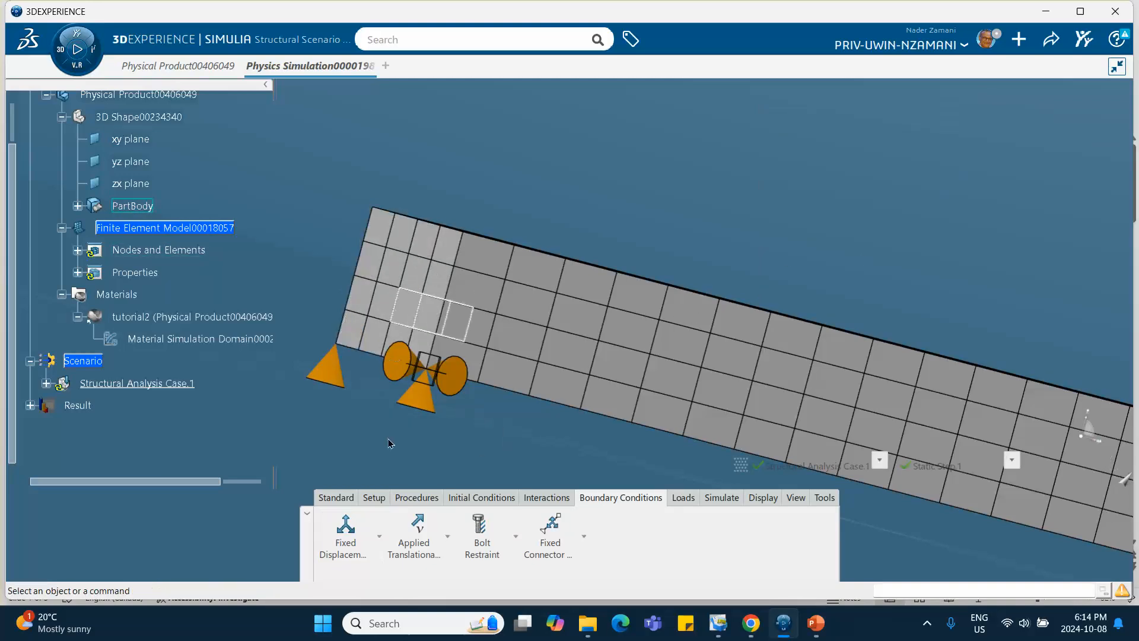
Apply a slider restraint to the bar's end face at the origin
left_click(378, 537)
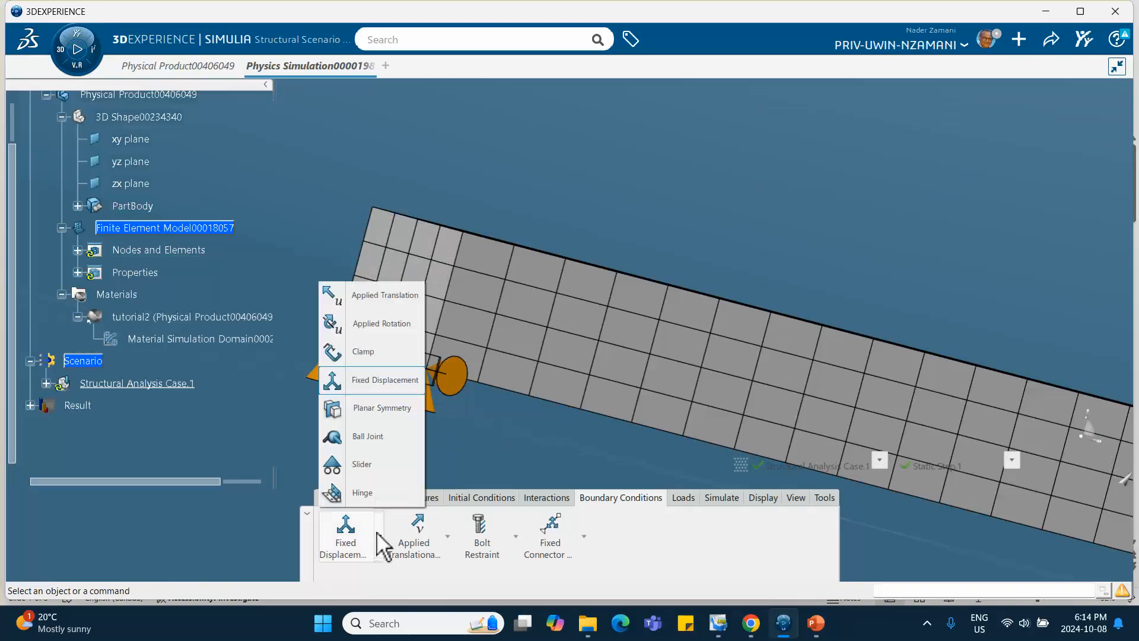
left_click(362, 467)
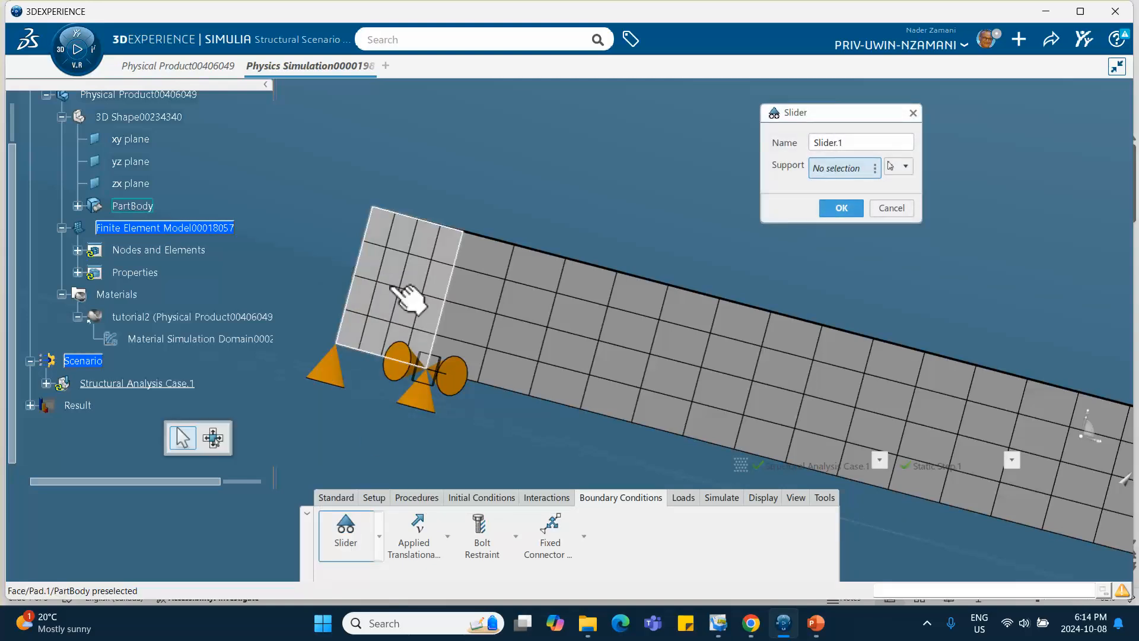
left_click(426, 273)
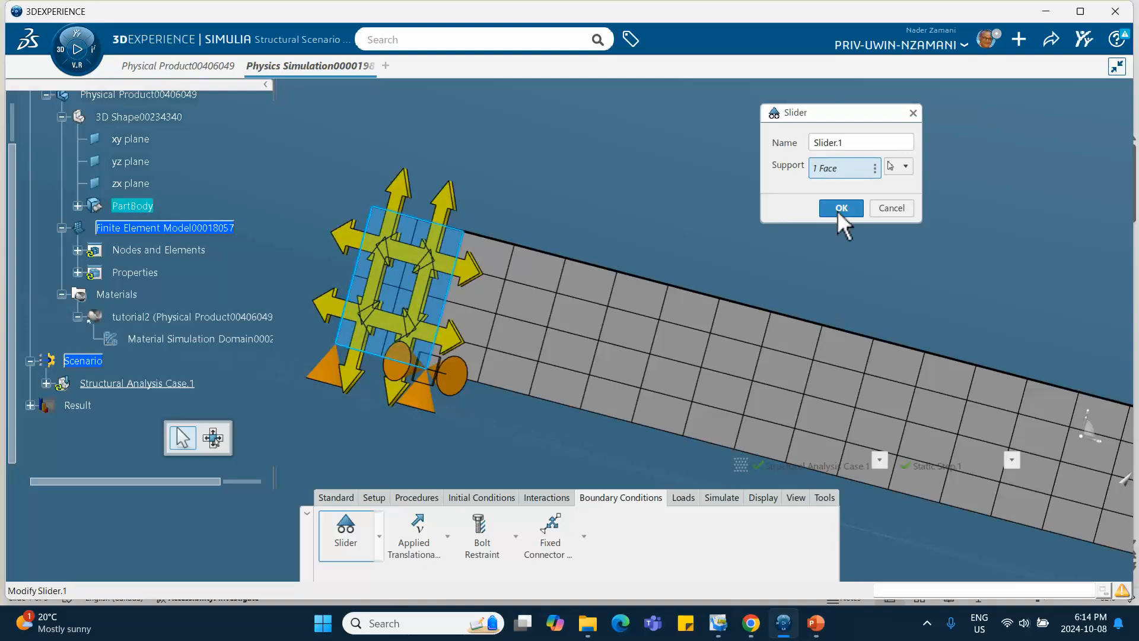
left_click(841, 207)
middle_click_drag(821, 213, 559, 237)
middle_click_drag(613, 323, 598, 337)
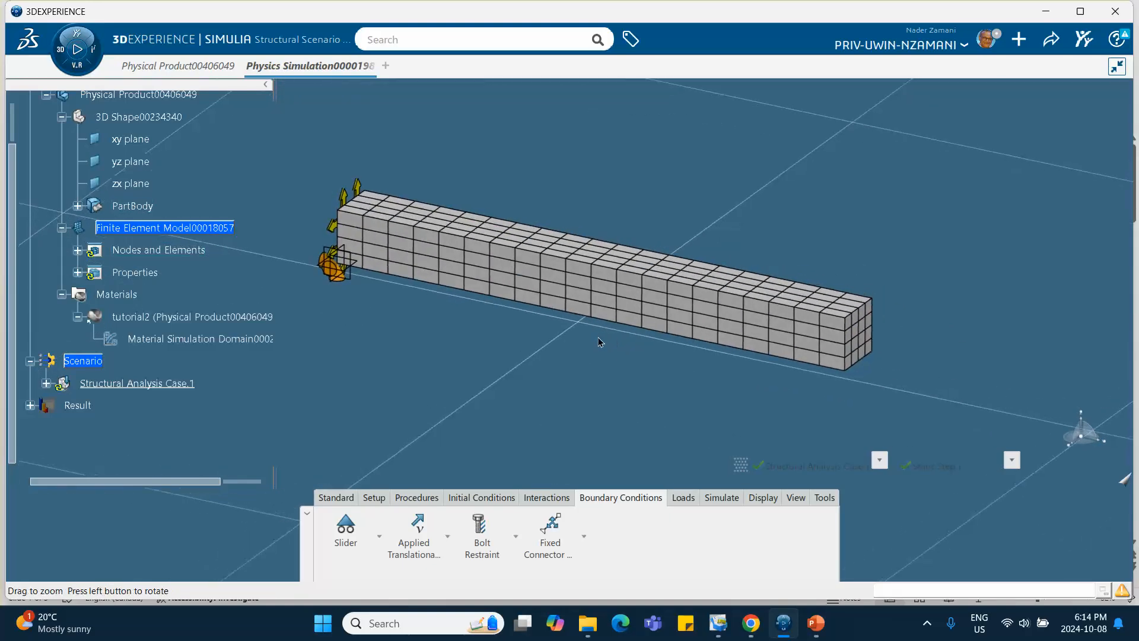
Switch to PowerPoint, review the Tutorial 2 loading plan on slide 2, and return to 3DEXPERIENCE
left_click(816, 623)
left_click(124, 271)
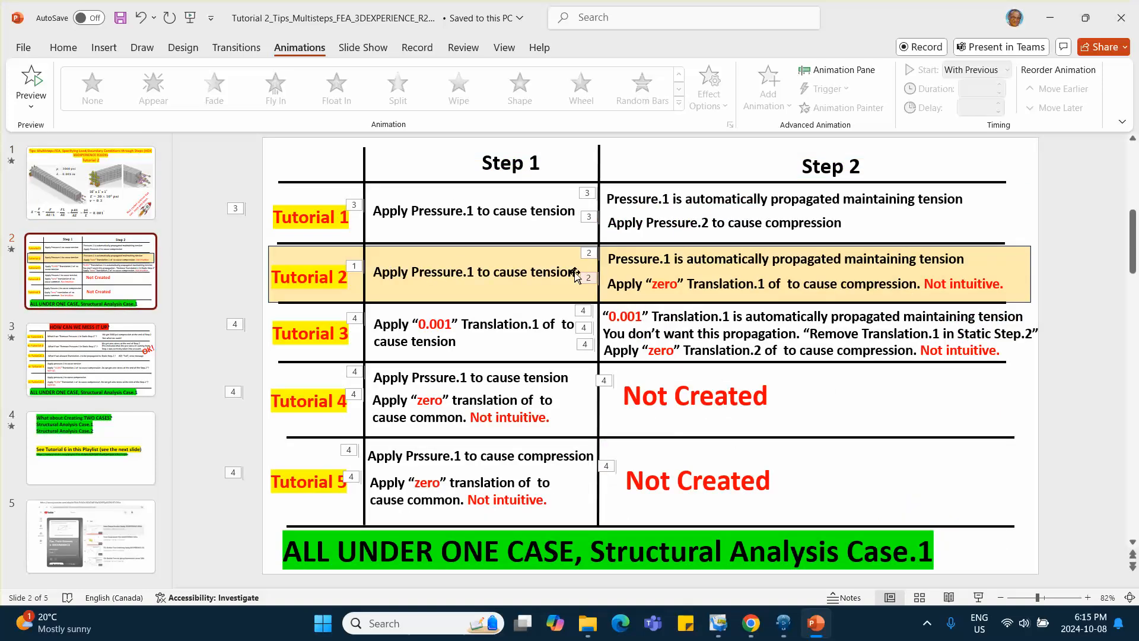
left_click(1048, 19)
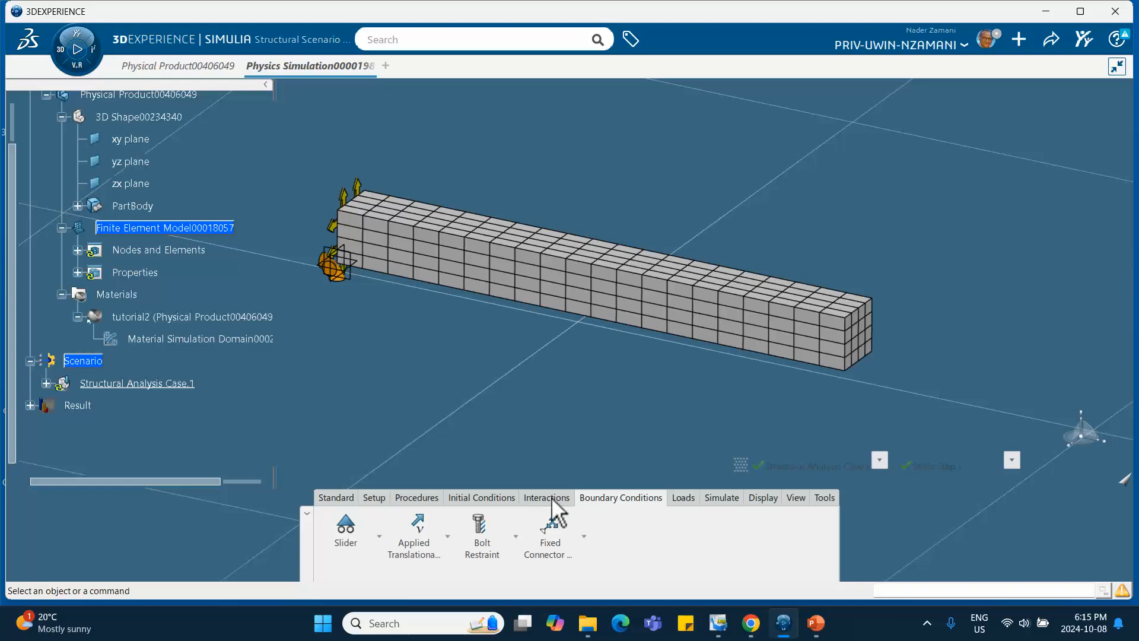
Apply a pressure of -3000 psi to the bar's free end face, away from the origin
left_click(685, 499)
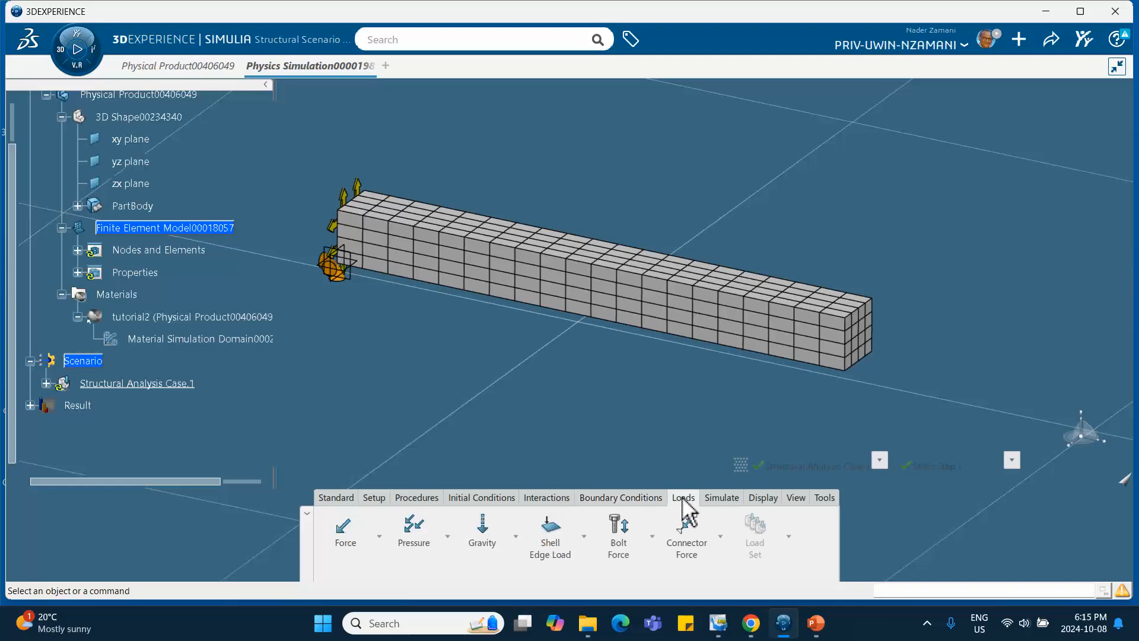
left_click(415, 533)
left_click(863, 347)
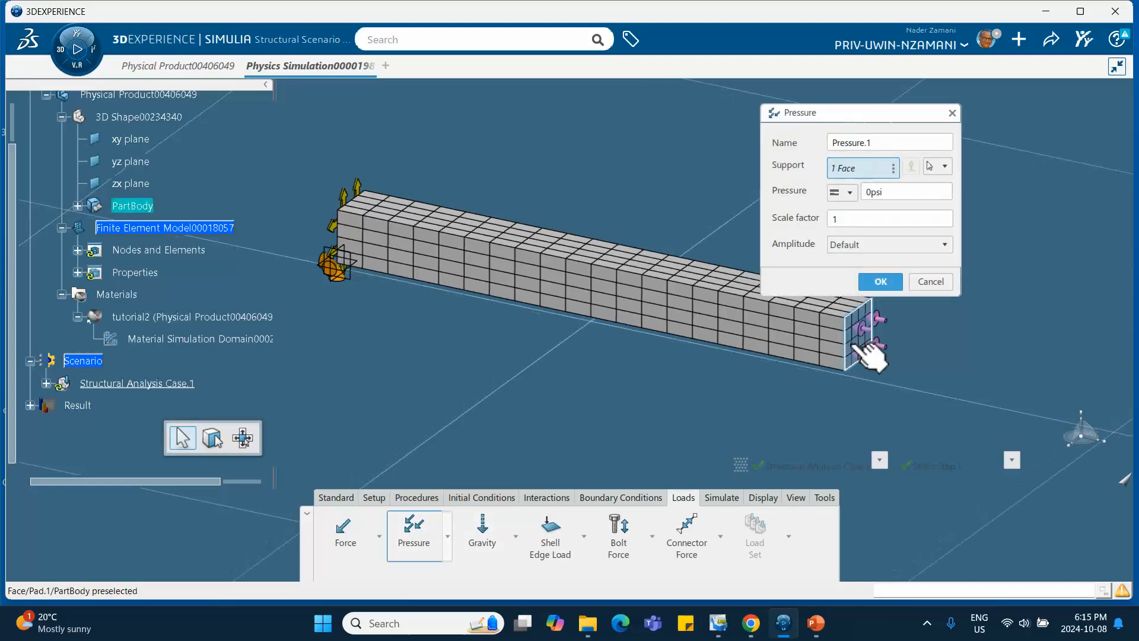
left_click(890, 191)
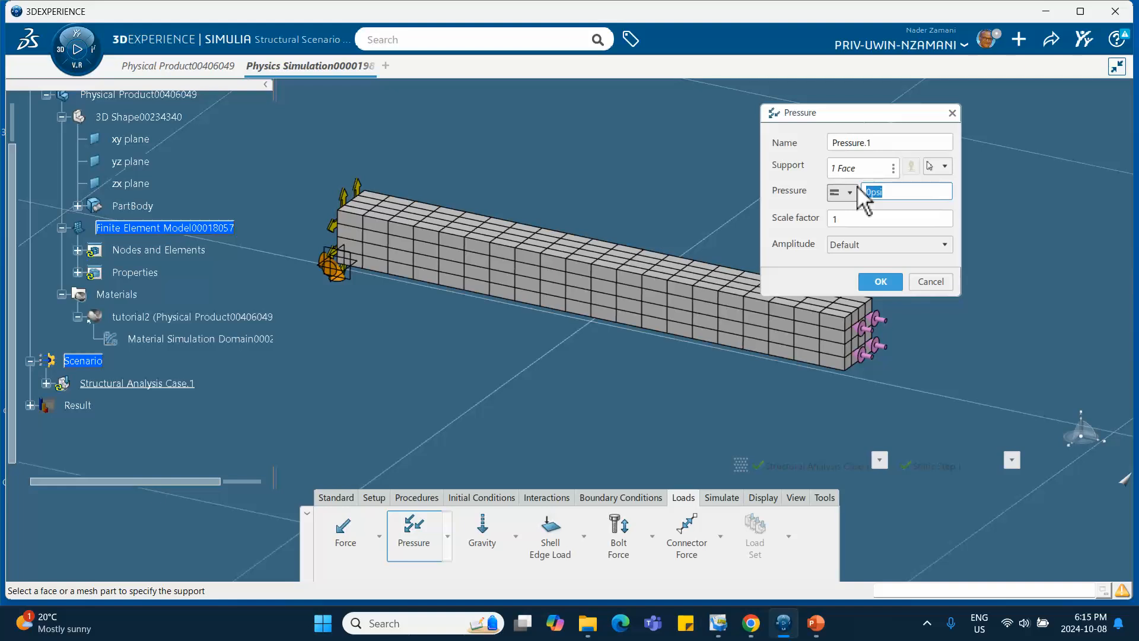
type("-3000")
left_click(884, 283)
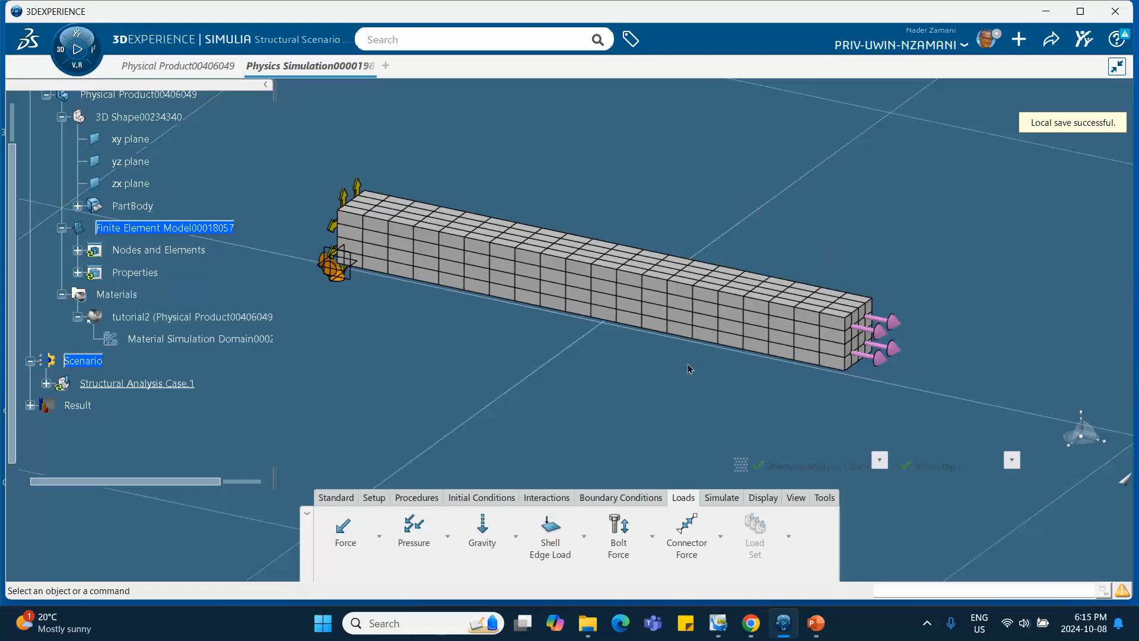
Consult the Step 2 plan in PowerPoint and, back in 3DEXPERIENCE, define a second static step with 0.1 s initial and maximum time increments
left_click(816, 623)
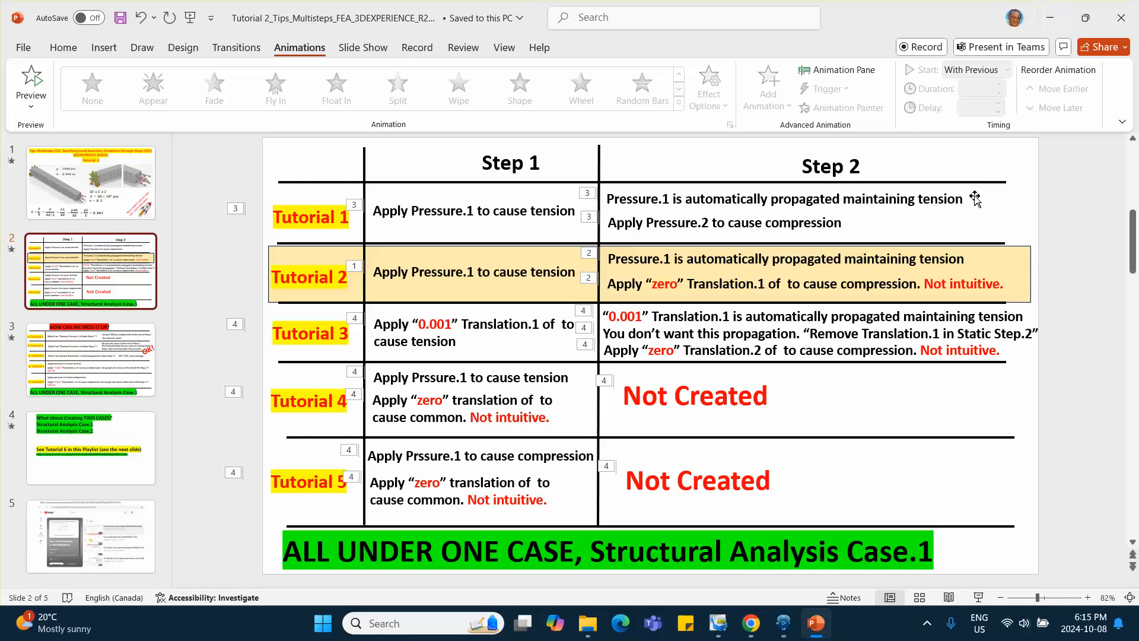
left_click(1050, 19)
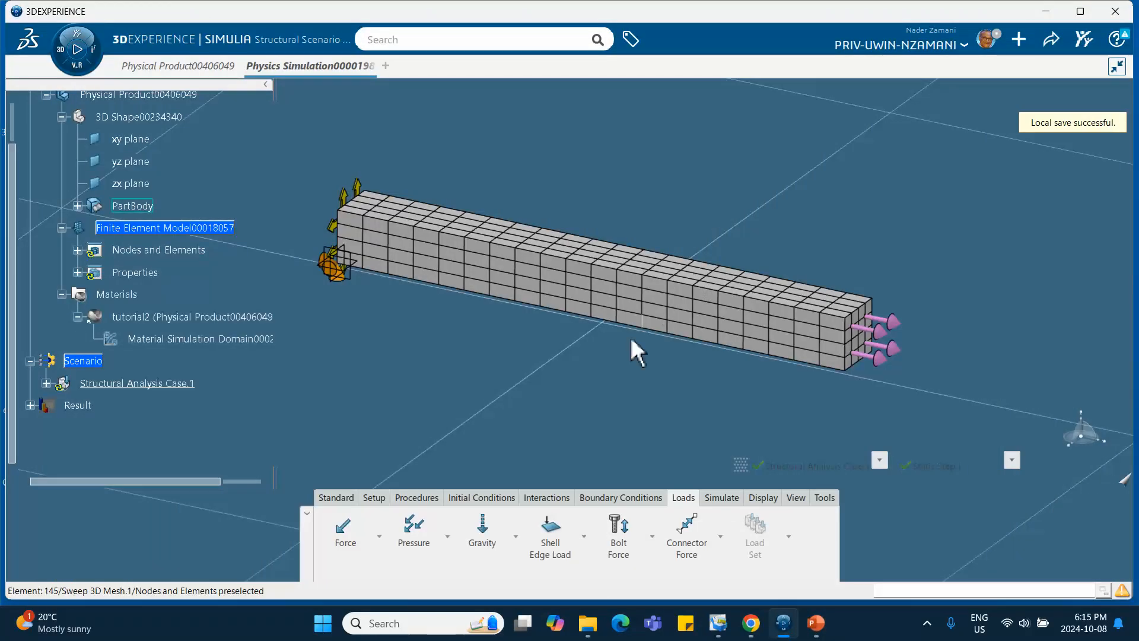
left_click(417, 498)
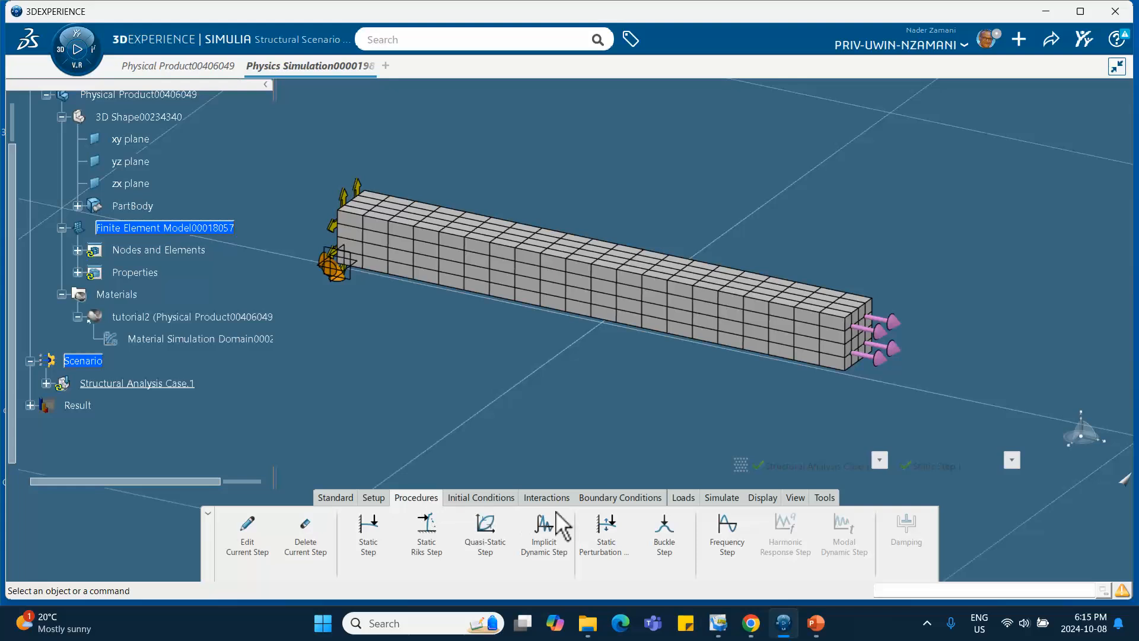
left_click(371, 537)
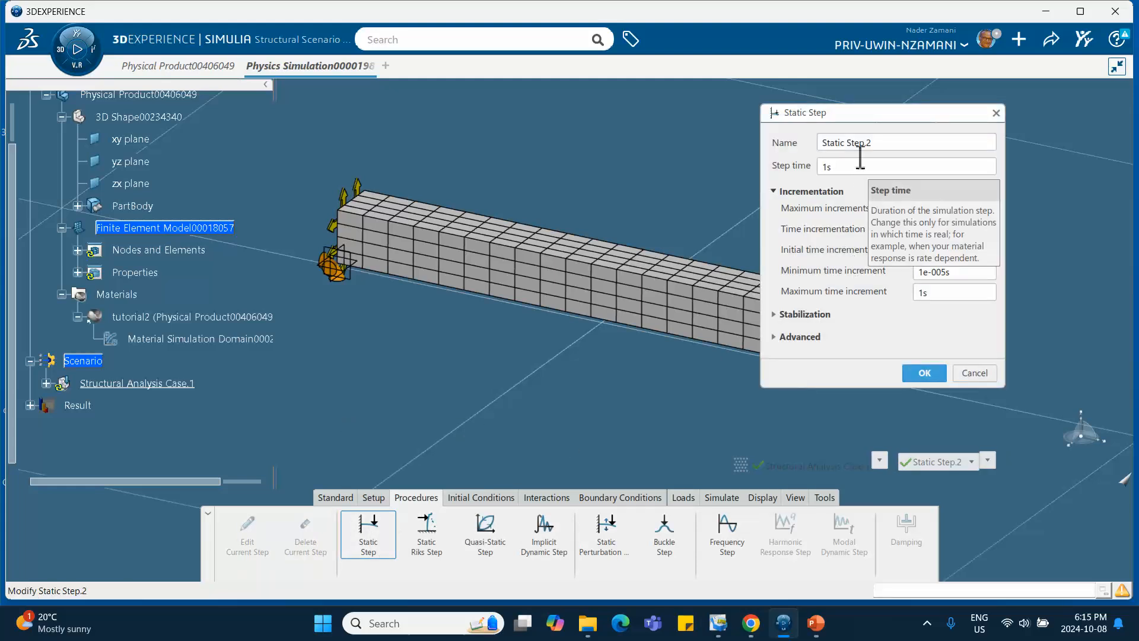
double_click(926, 251)
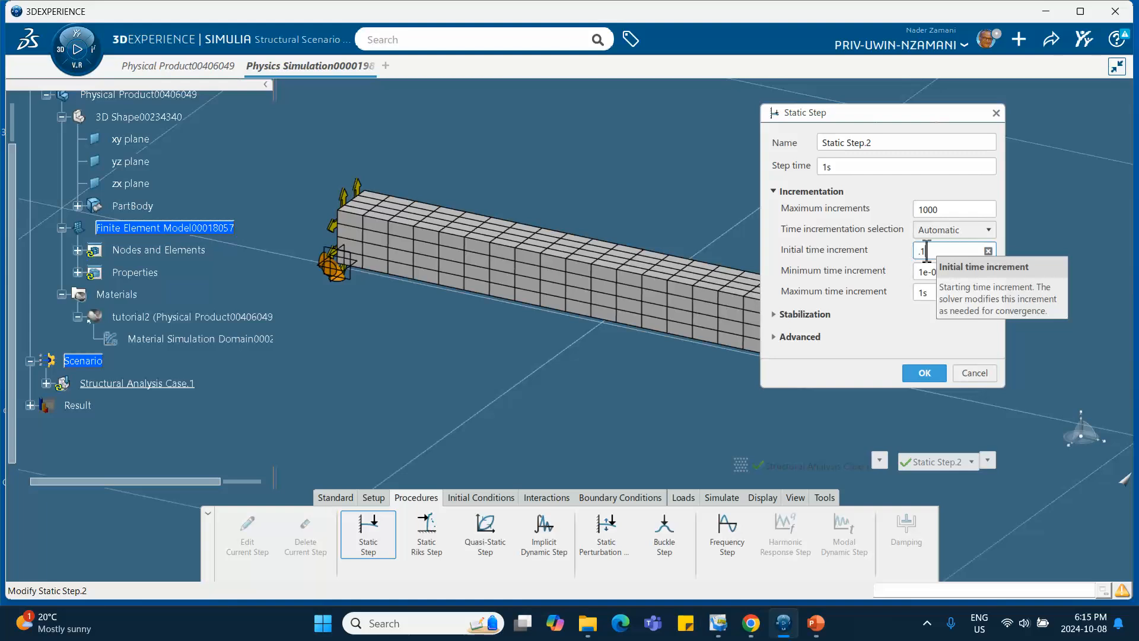
double_click(936, 292)
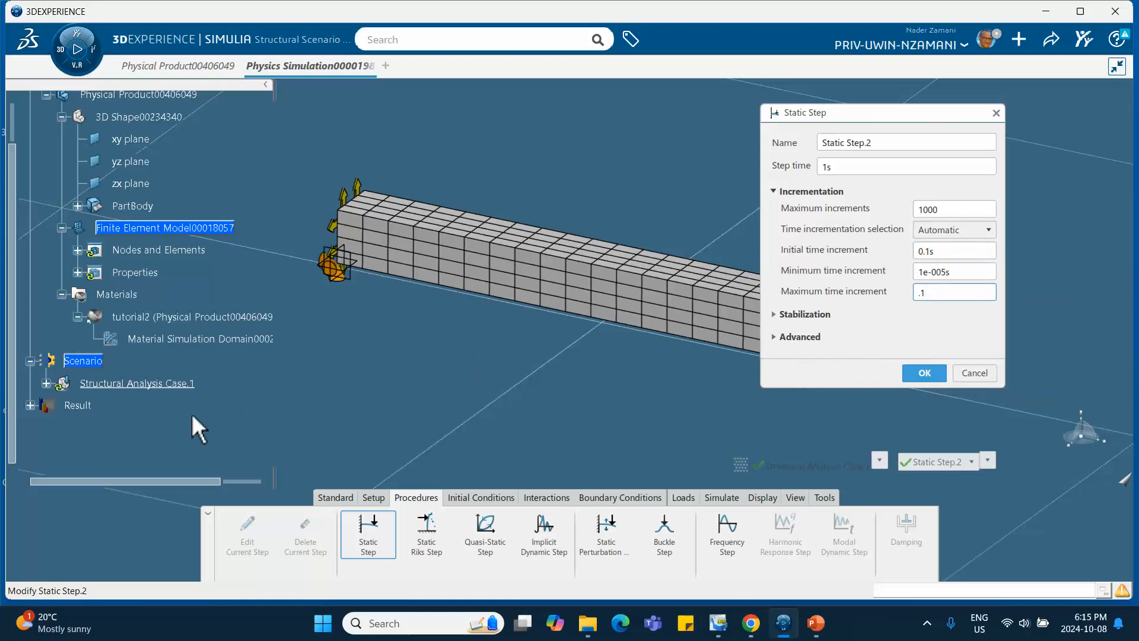
Expand Structural Analysis Case.1 and Static Step.2 in the tree to examine which restraints and loads the second step contains
left_click(46, 383)
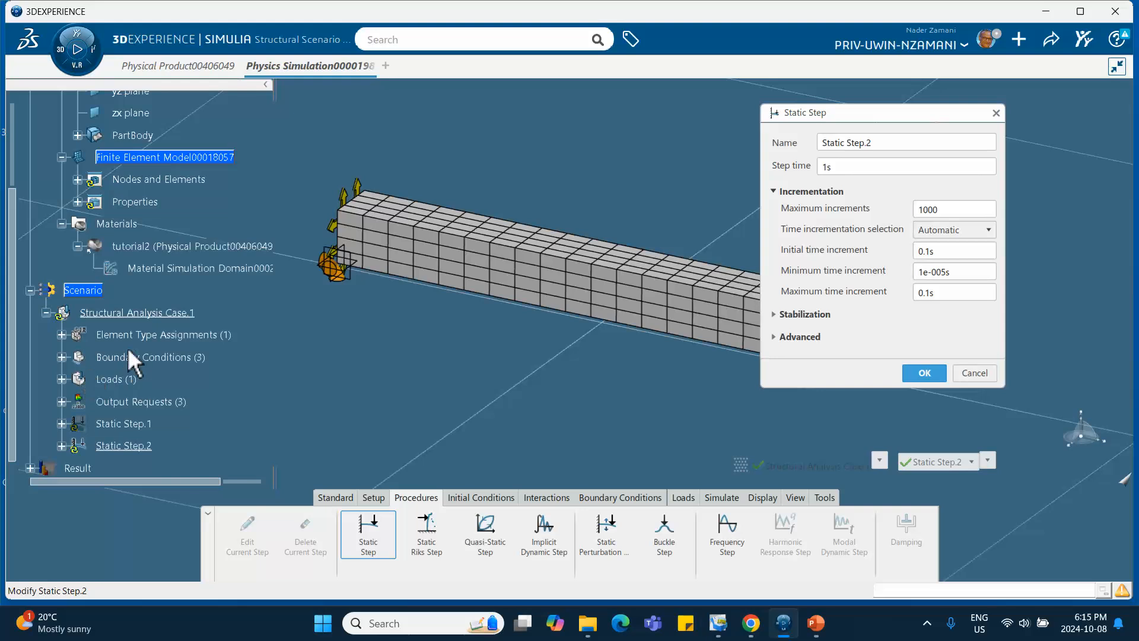
scroll(89, 403, "down", 1)
left_click(61, 395)
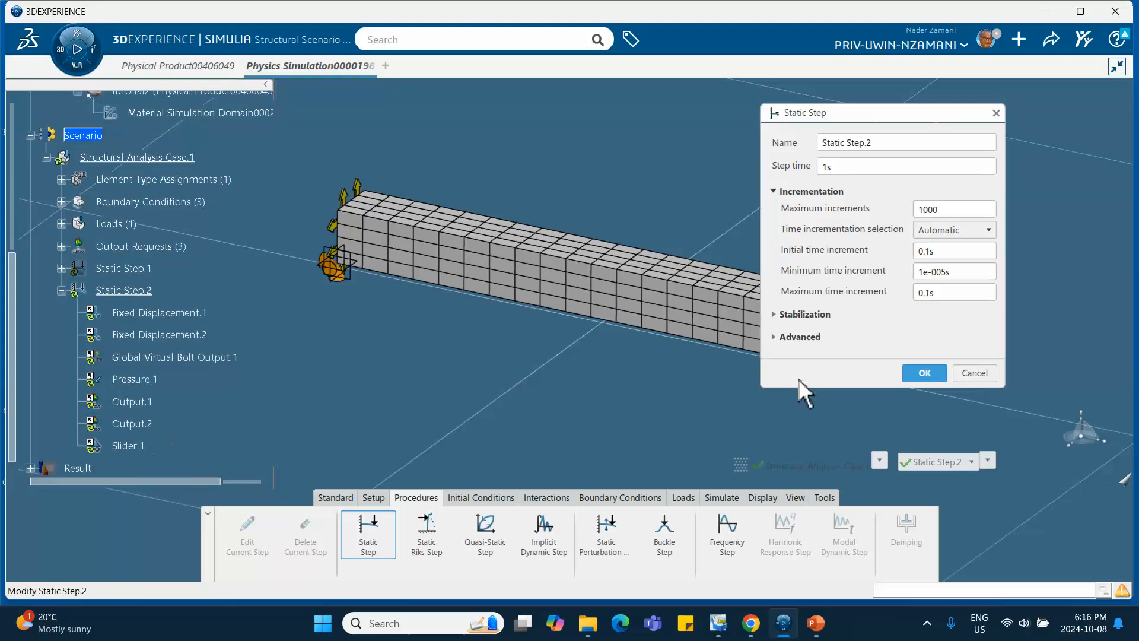
Confirm the second static step's settings and check which restraints and loads are listed under Static Step.1
left_click(923, 373)
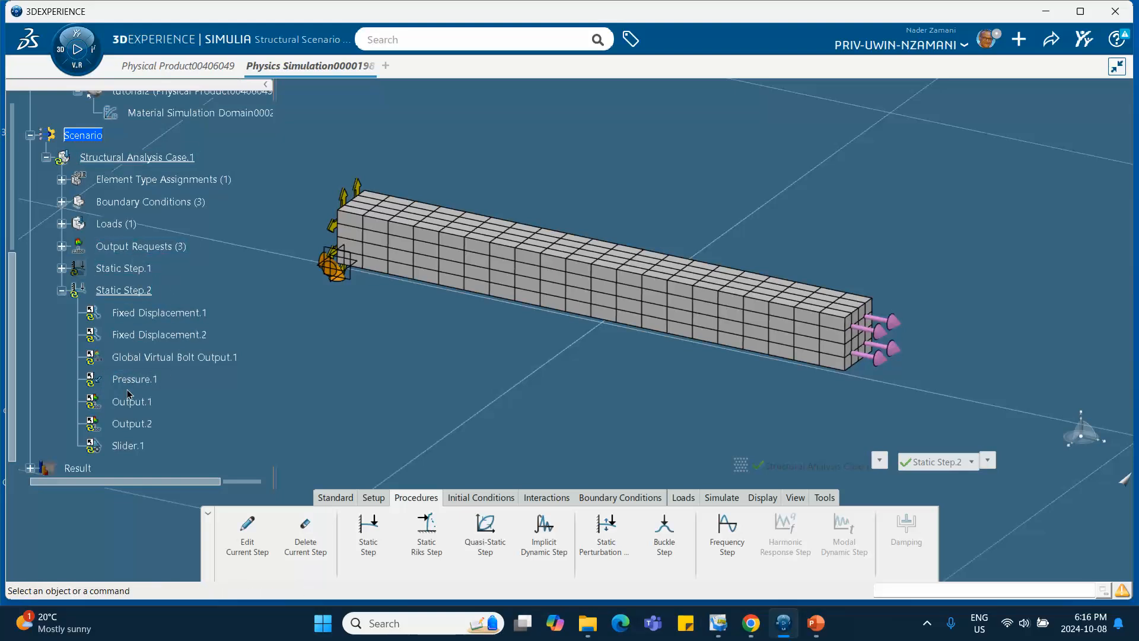
left_click(62, 268)
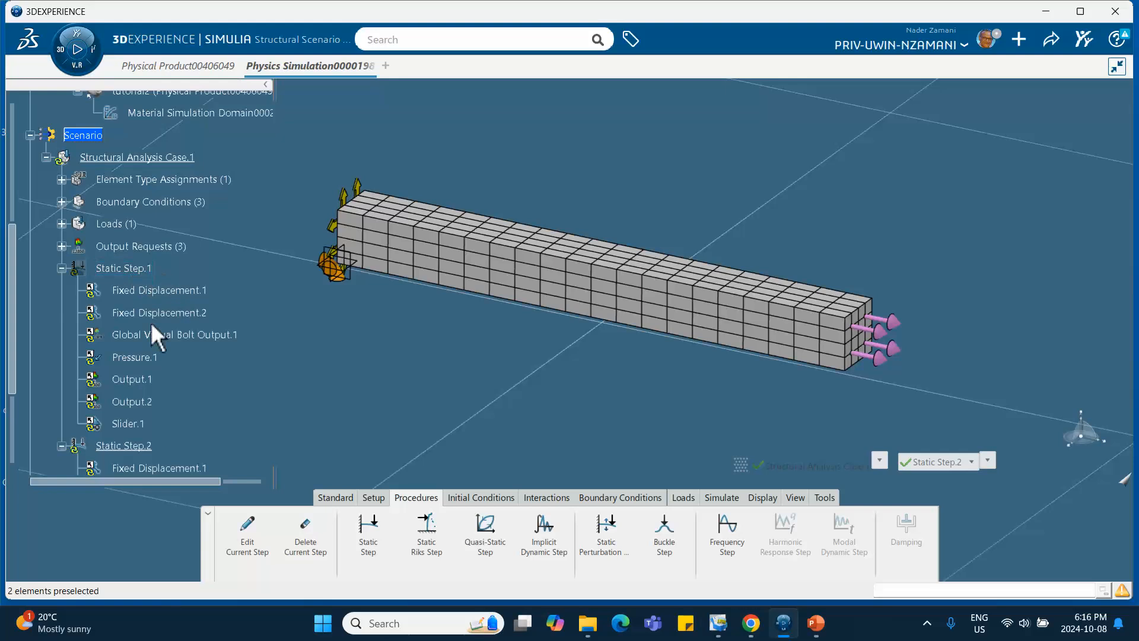
left_click(62, 268)
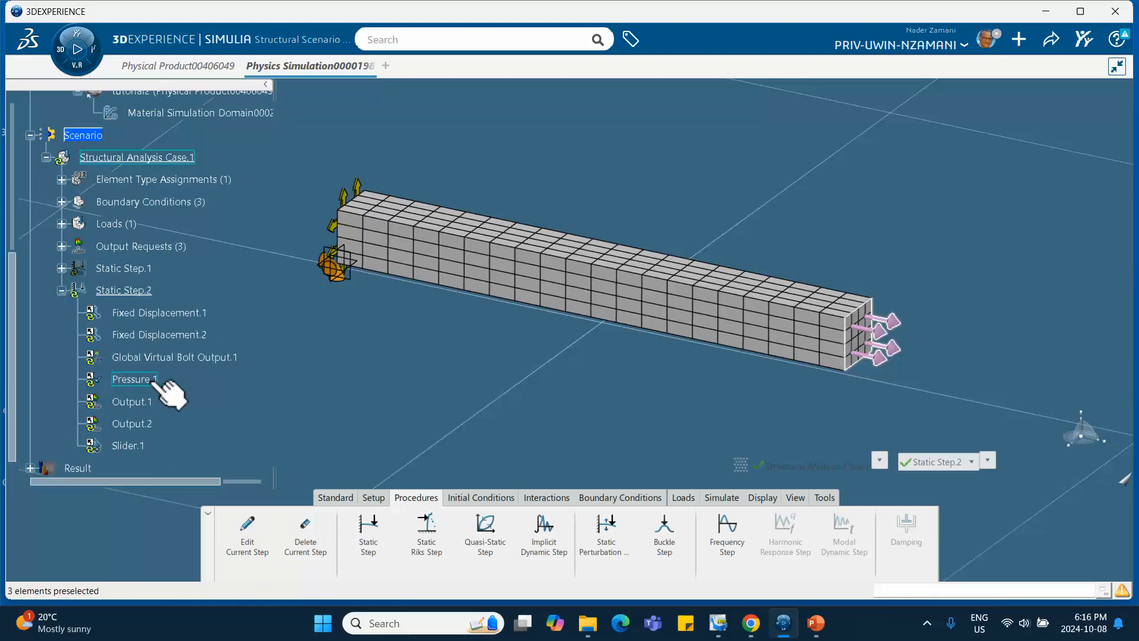
Review in the Feature Manager which features are active in each static step, compare with the Step 2 plan in PowerPoint, and return to 3DEXPERIENCE
right_click(386, 372)
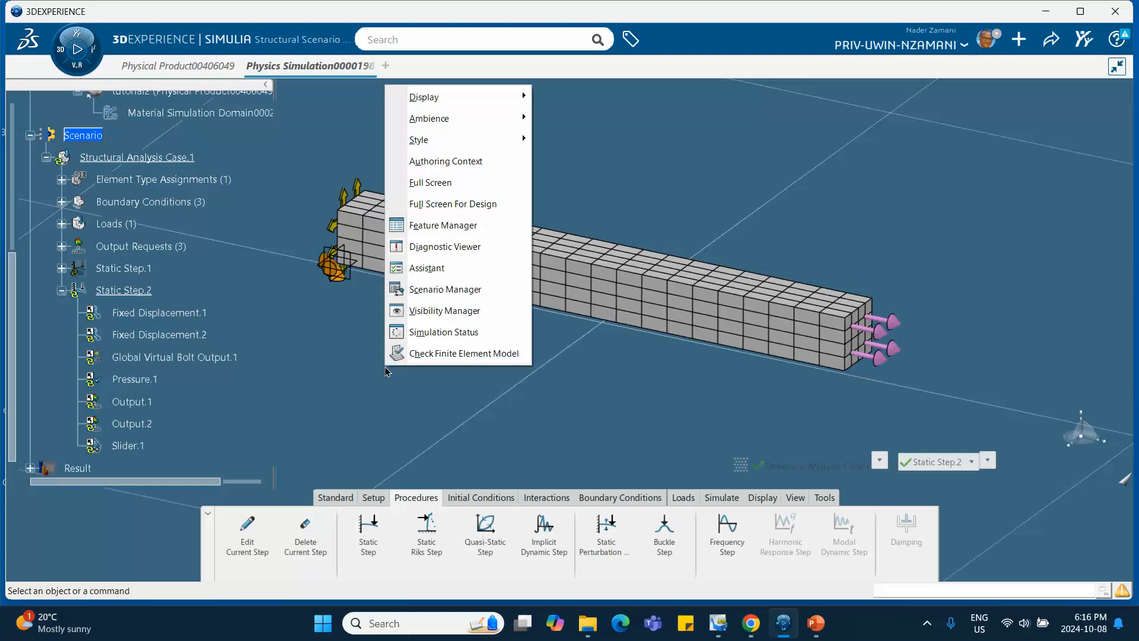
left_click(456, 226)
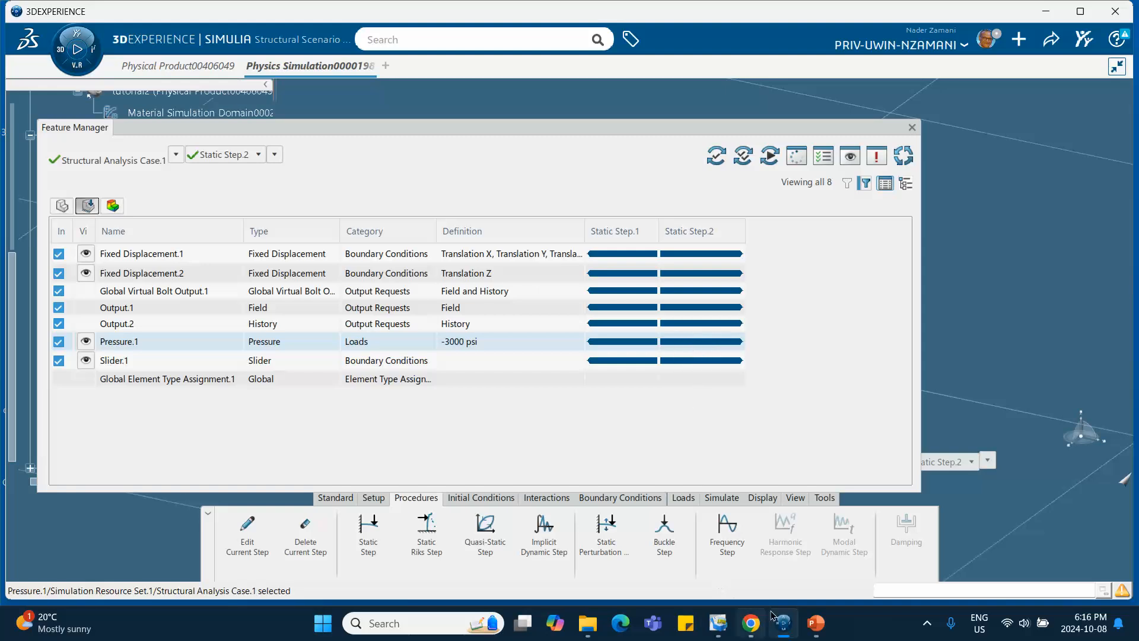
left_click(816, 623)
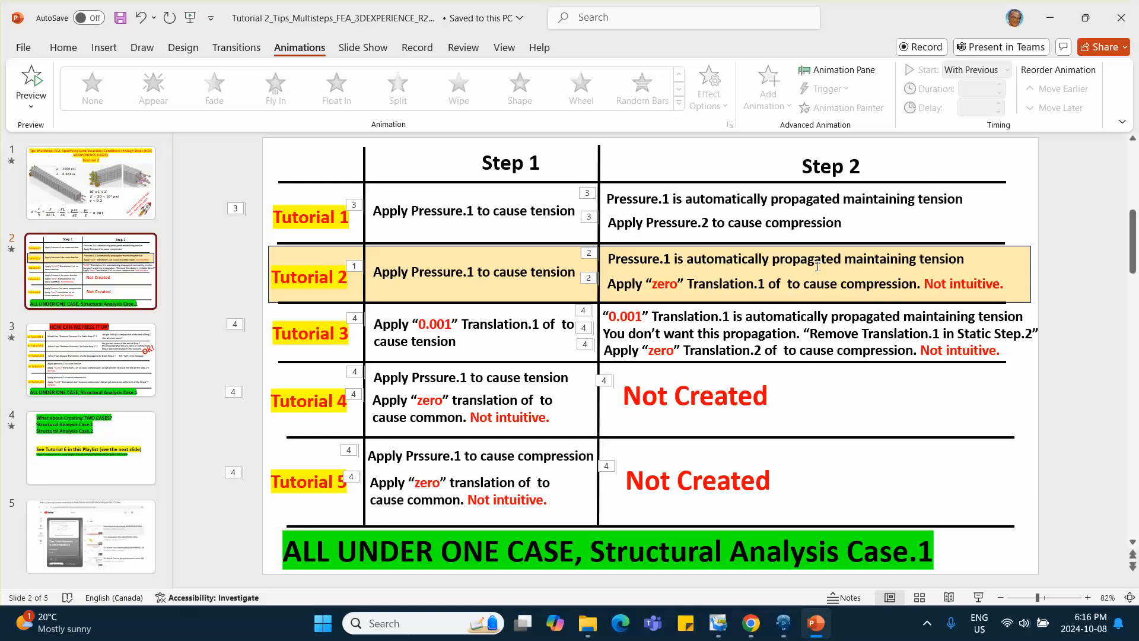
left_click(1049, 18)
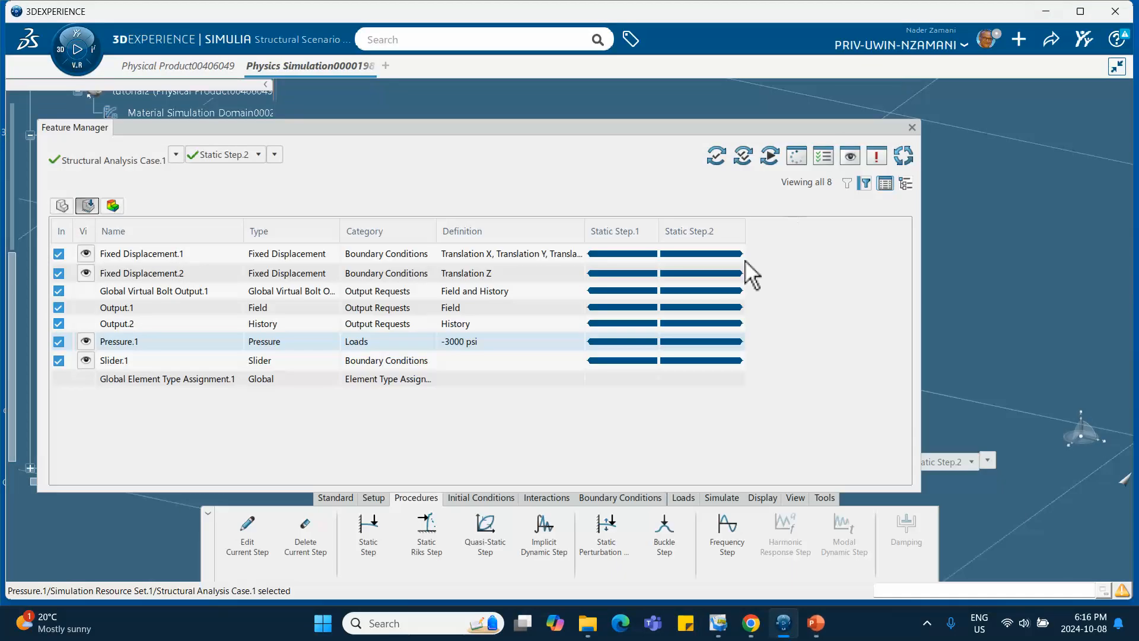
left_click(911, 127)
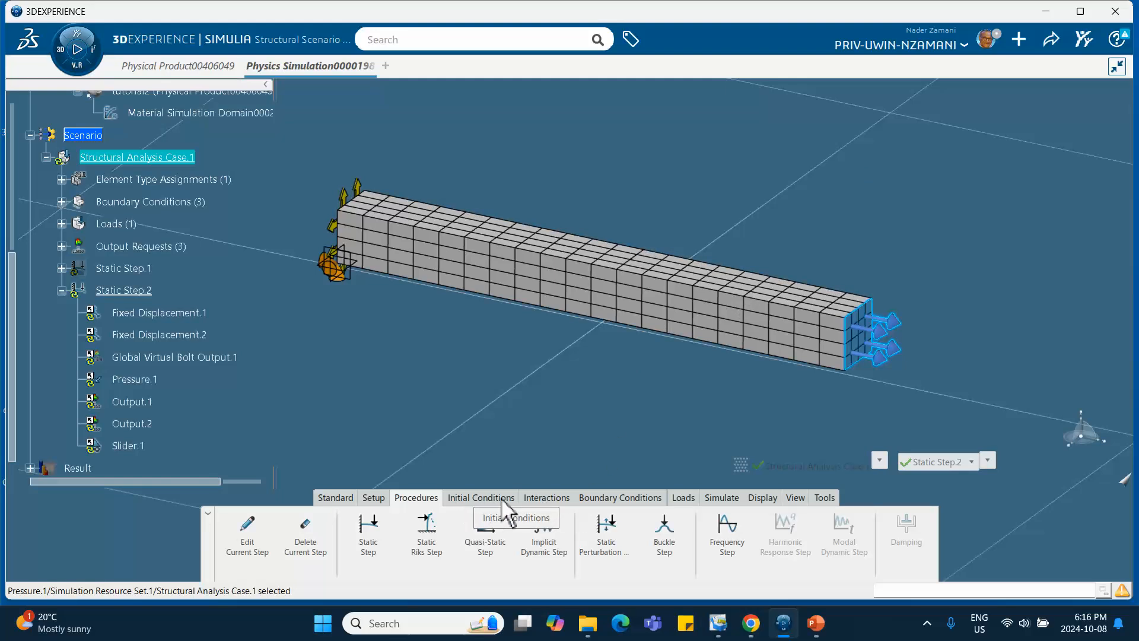
Start an applied translation in Static Step.2 with the bar's pressure-loaded free end face as support
left_click(599, 497)
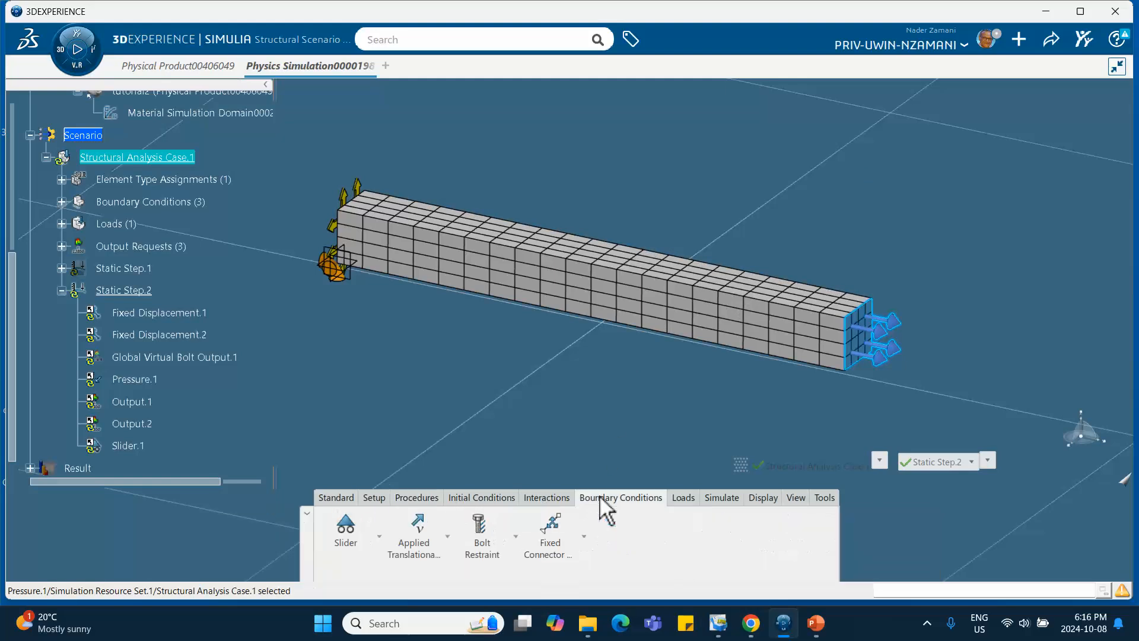
left_click(381, 535)
left_click(394, 296)
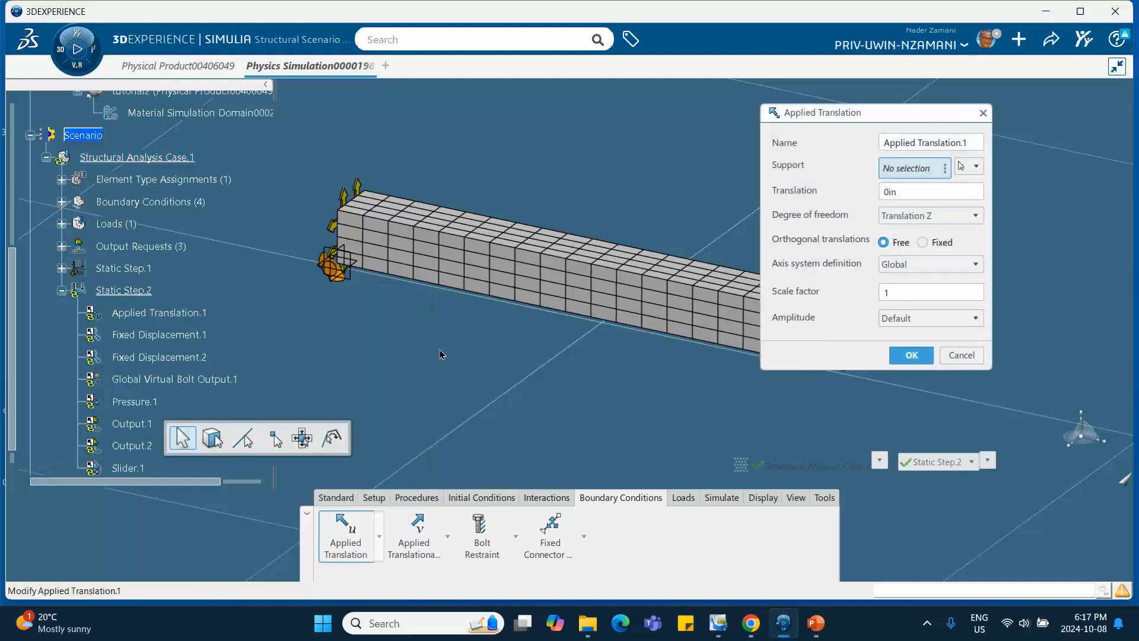
middle_click_drag(562, 369, 389, 370)
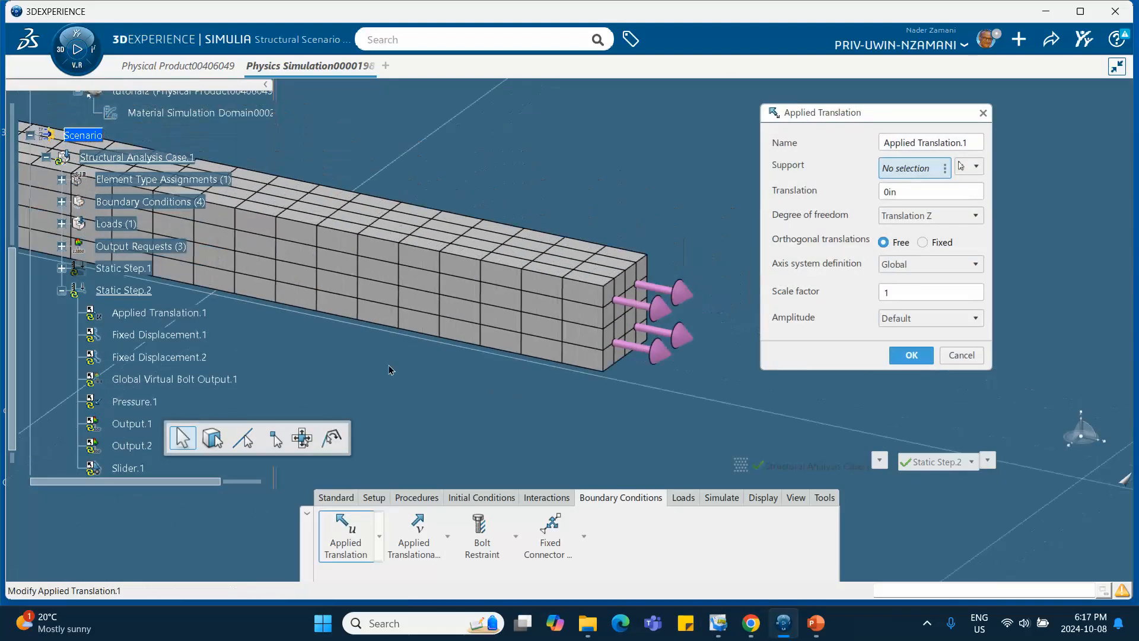
left_click(635, 302)
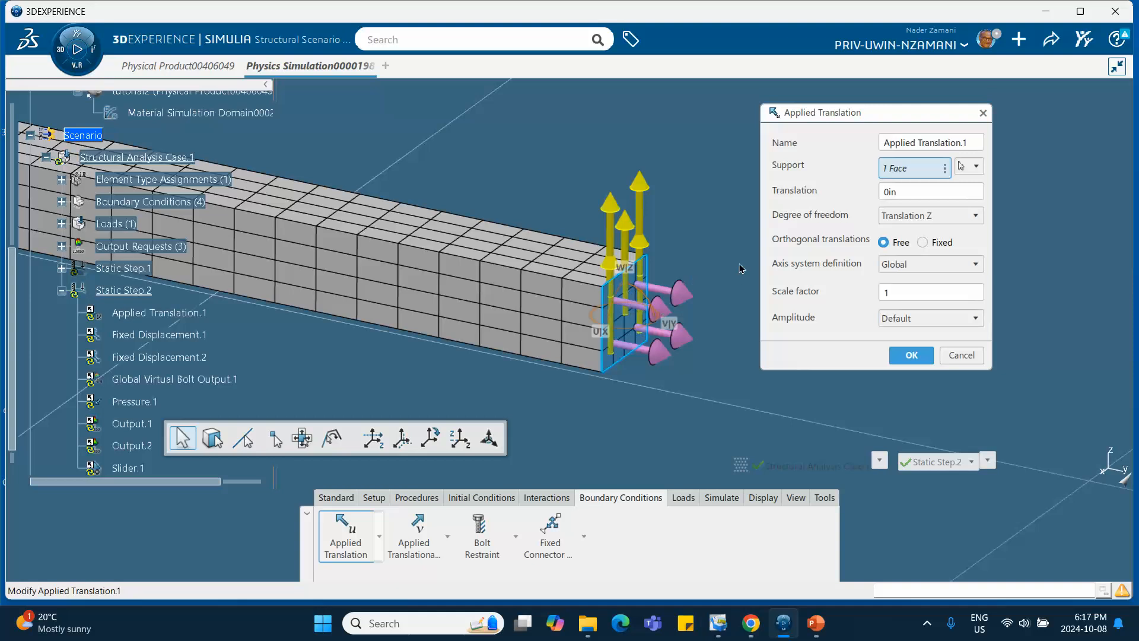
Set the applied translation to 0 in along Translation Y, checking it against the Step 2 plan in PowerPoint, and confirm it in 3DEXPERIENCE
left_click(913, 215)
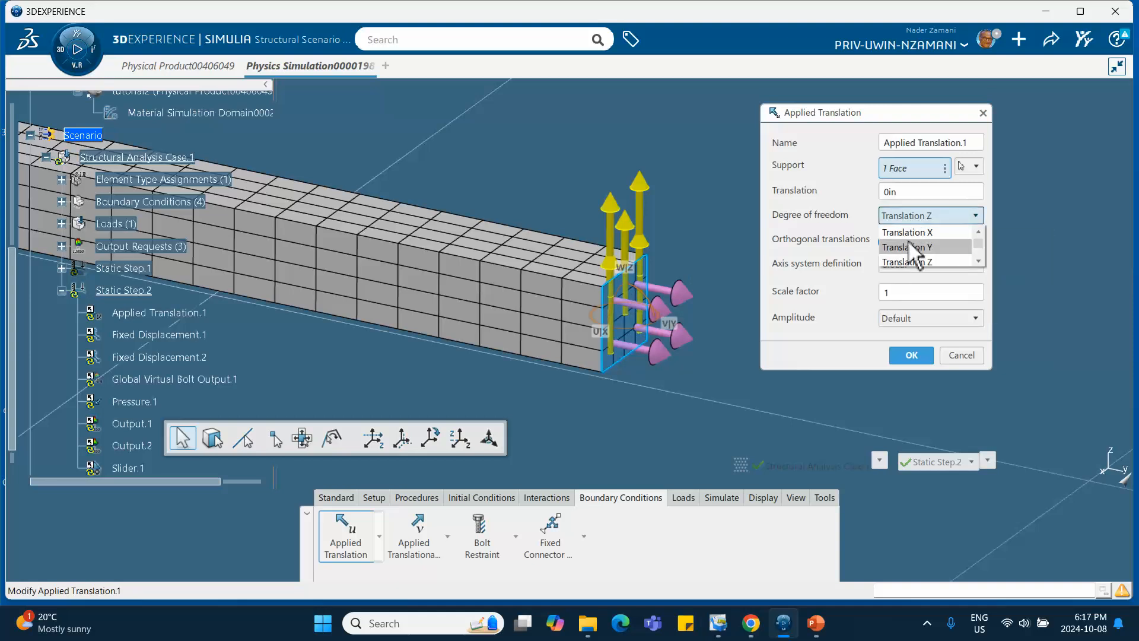
left_click(908, 246)
left_click(911, 192)
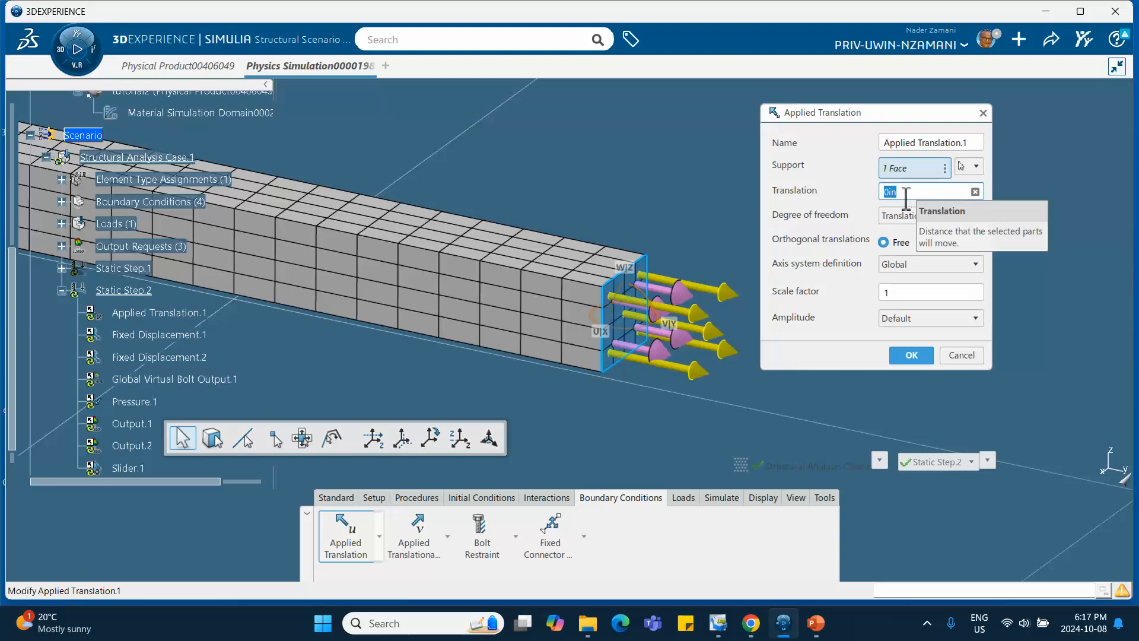
left_click(900, 193)
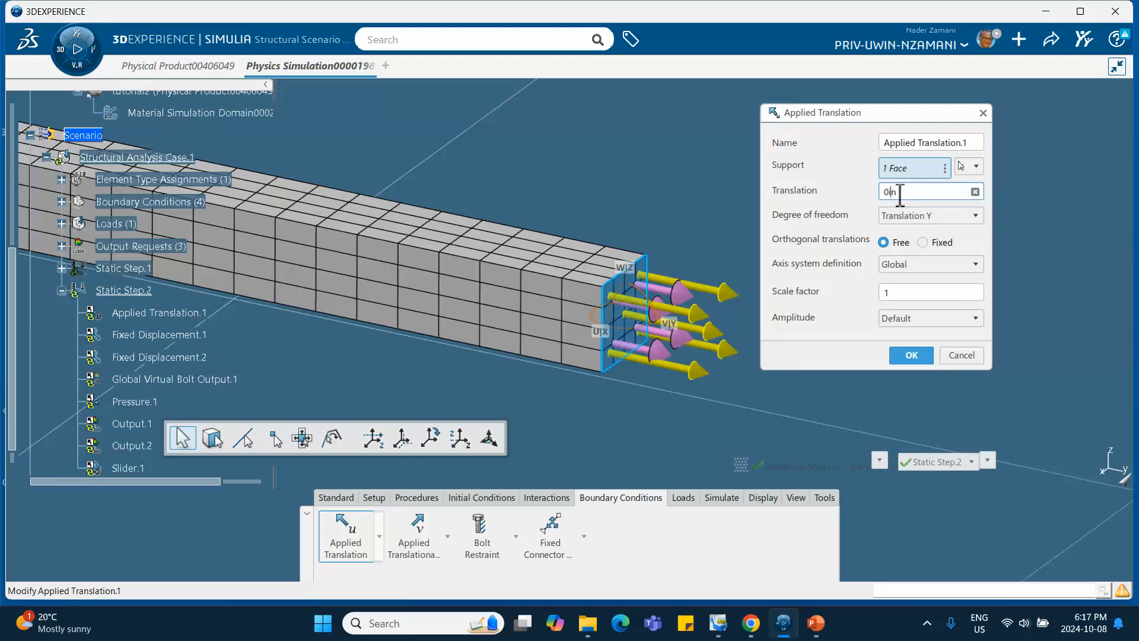
left_click(816, 622)
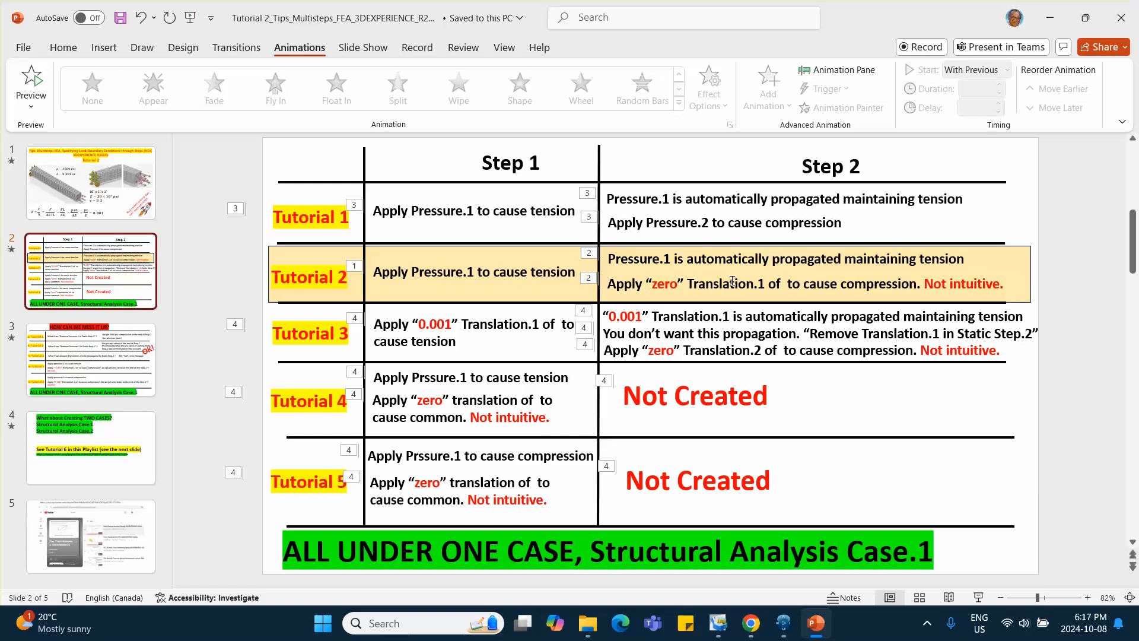
left_click(1052, 17)
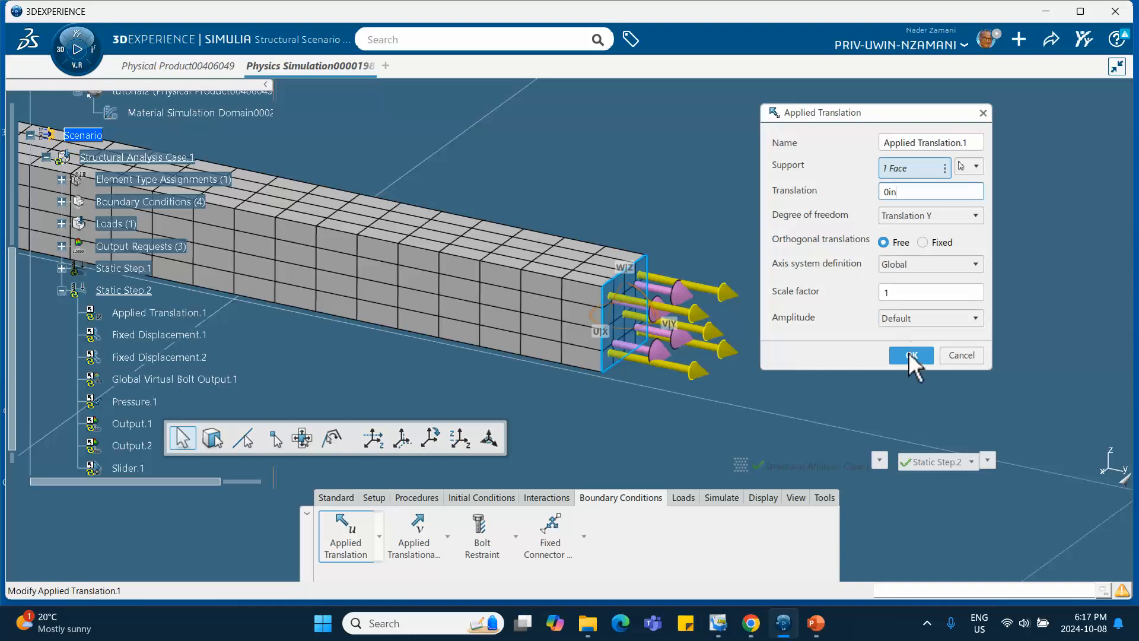
left_click(908, 358)
middle_click_drag(717, 274, 825, 303)
middle_click_drag(613, 315, 718, 321)
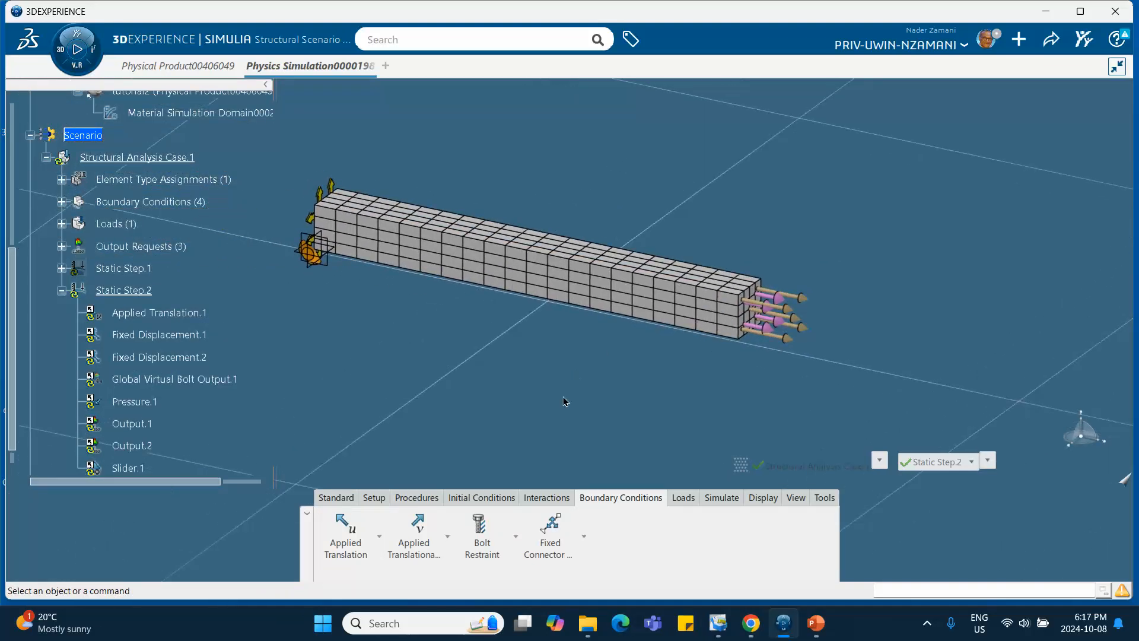
Run the model and scenario checks on Structural Analysis Case.1
left_click(717, 497)
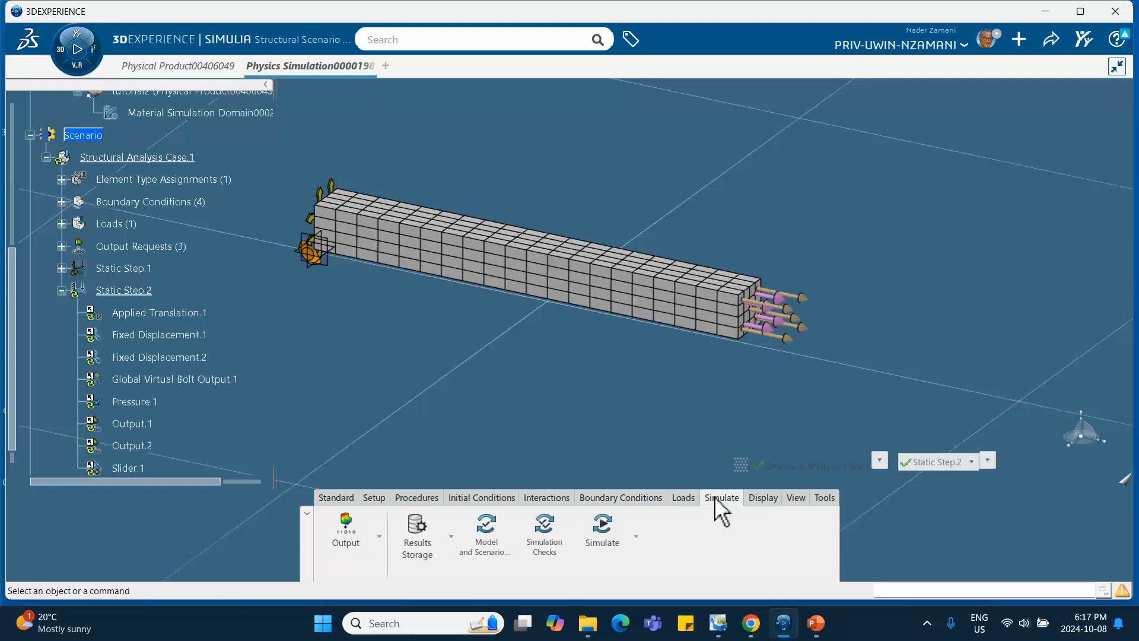
left_click(486, 534)
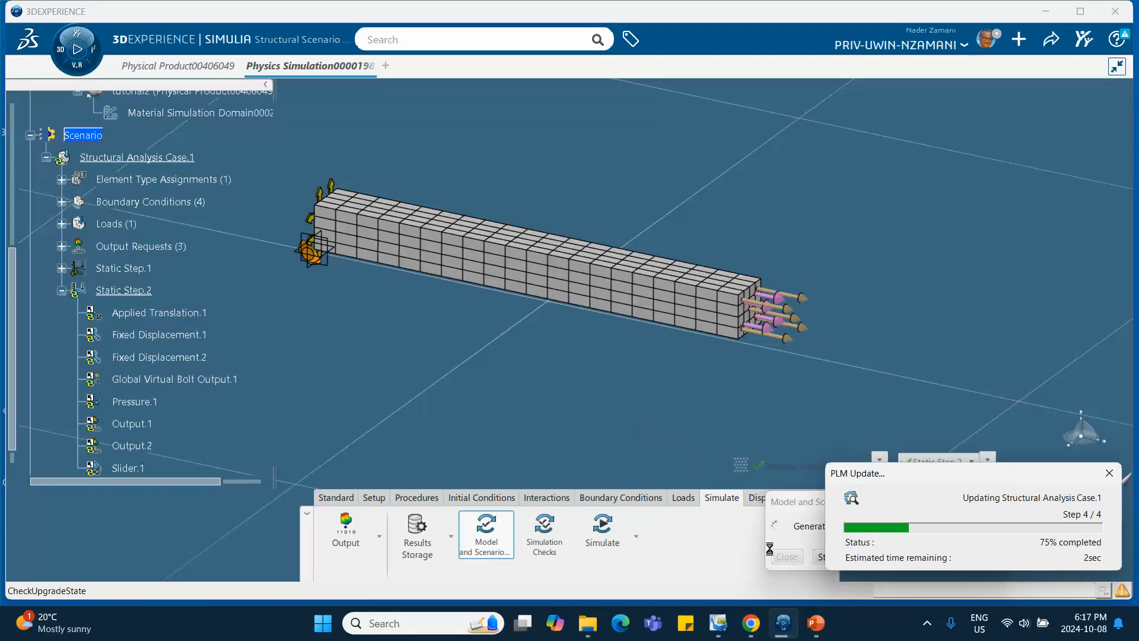
left_click(781, 554)
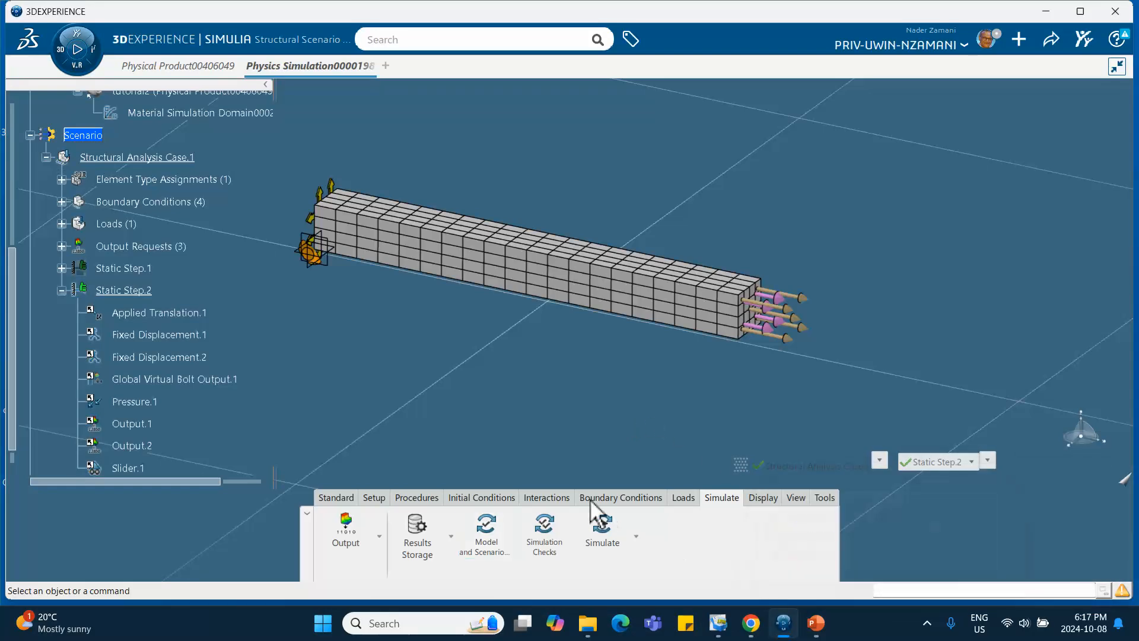
Simulate Structural Analysis Case.1 with the local interactive option on 4 cores, then dismiss the completed run's status
left_click(611, 526)
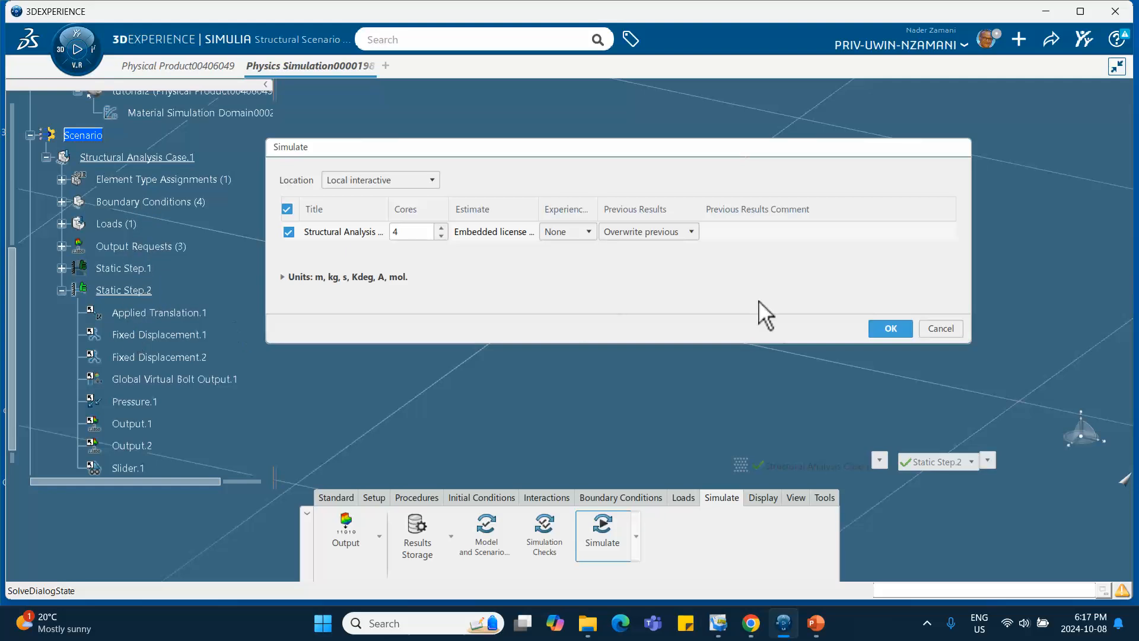
left_click(890, 328)
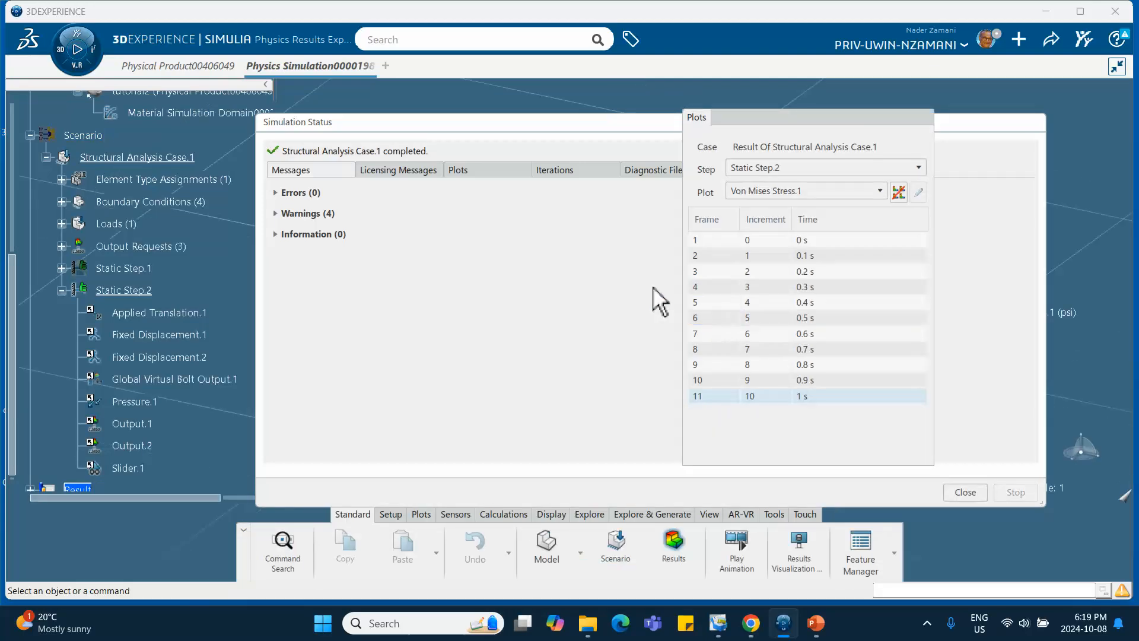
left_click(964, 492)
Change the Von Mises contour plot's quantity to Tensor Component 22 of the stress
middle_click_drag(635, 348, 574, 356)
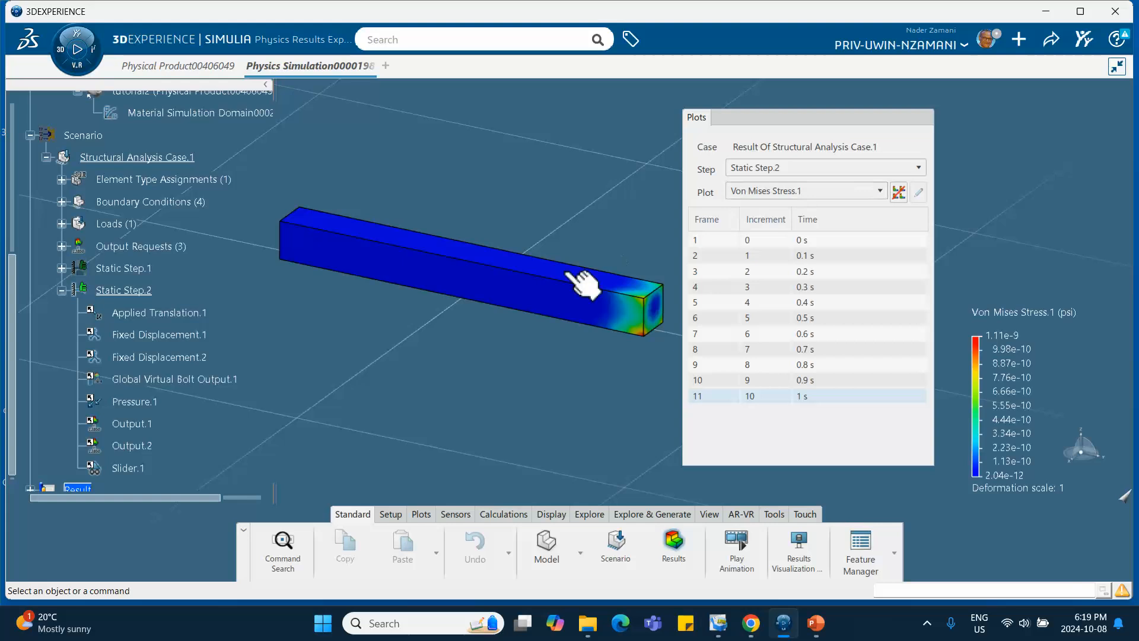
double_click(538, 300)
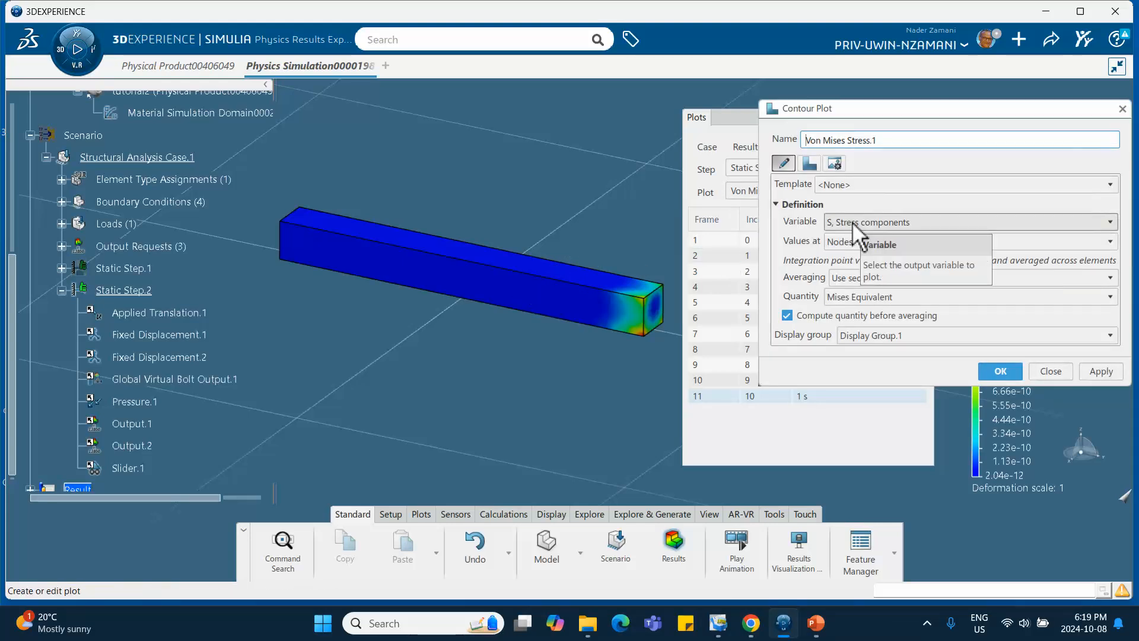
left_click(864, 295)
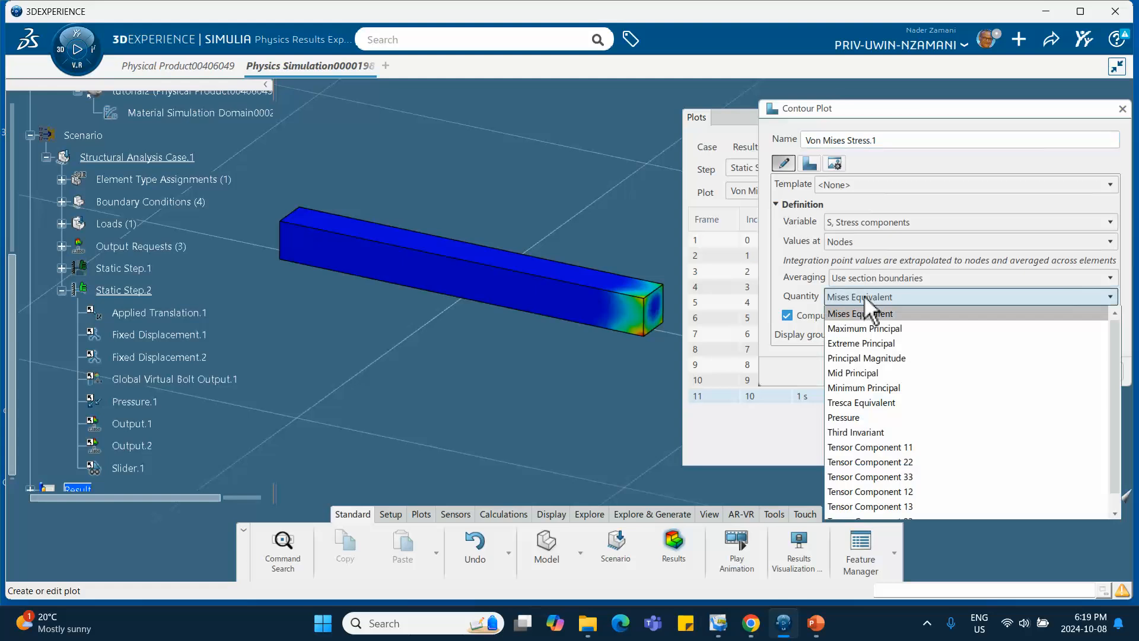
left_click(884, 460)
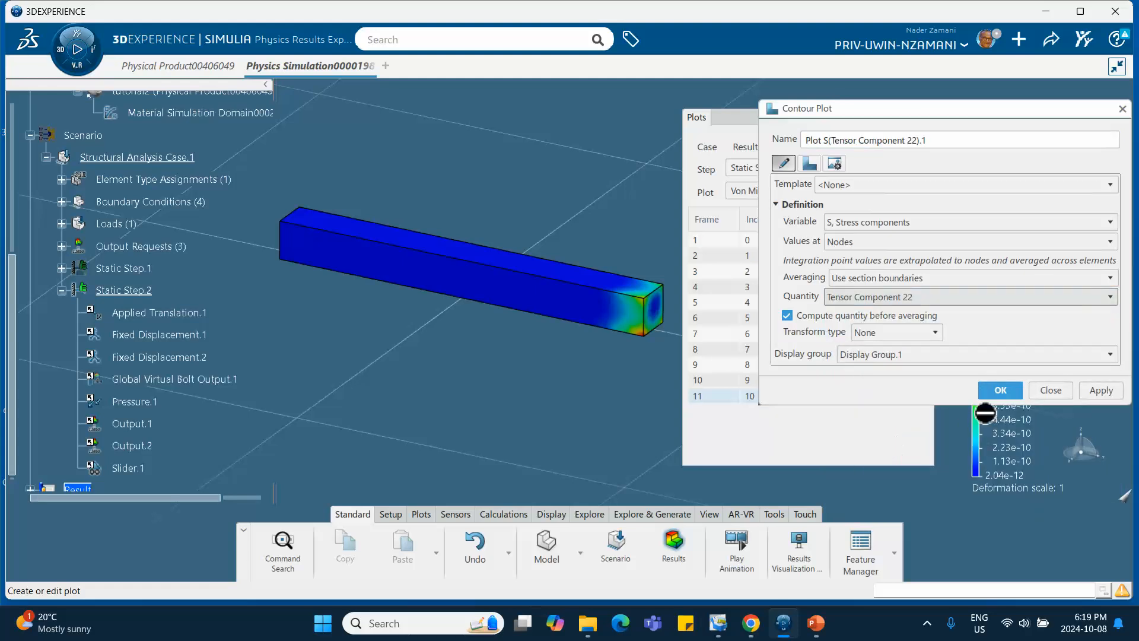
left_click(1002, 395)
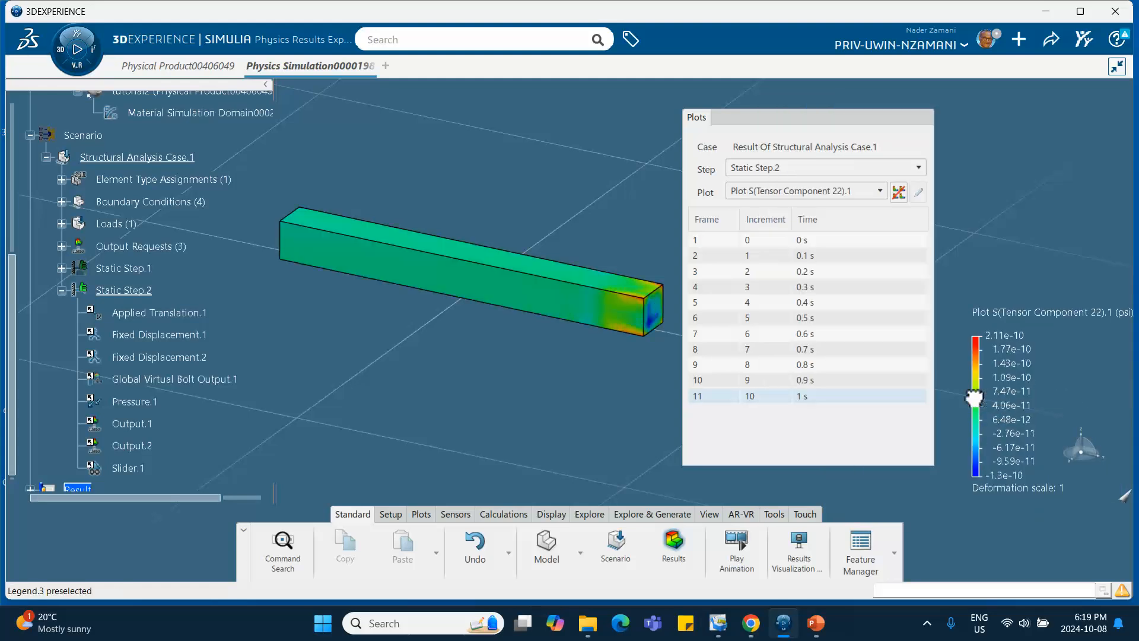
Display the Tensor Component 22 stress for Static Step.1 and examine it at 1 s
left_click(781, 171)
left_click(775, 185)
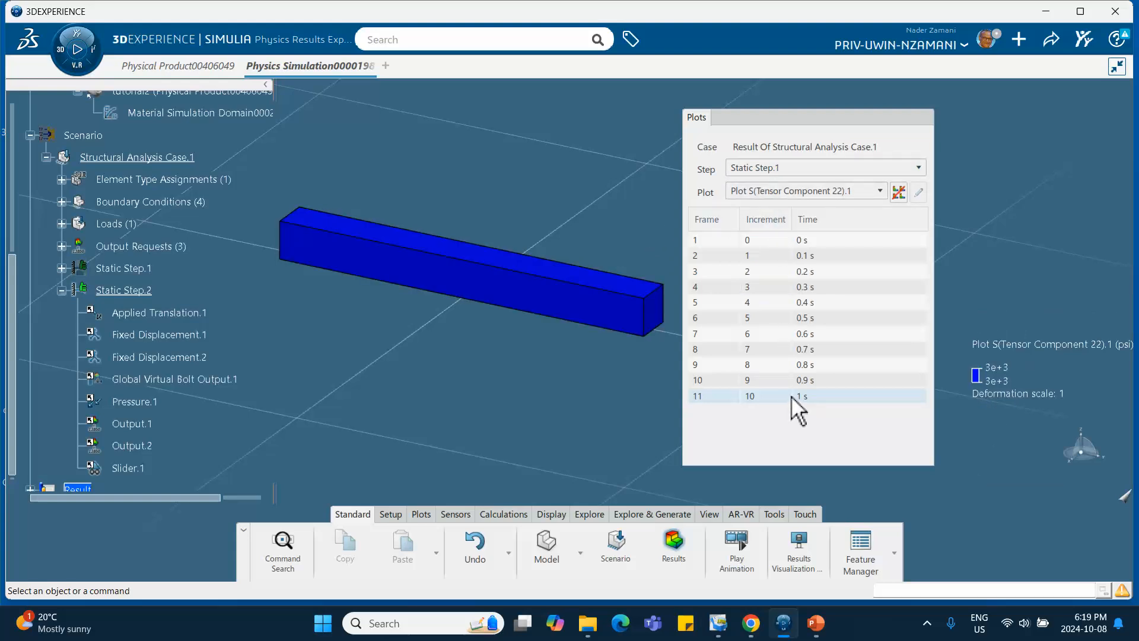
mouse_move(661, 307)
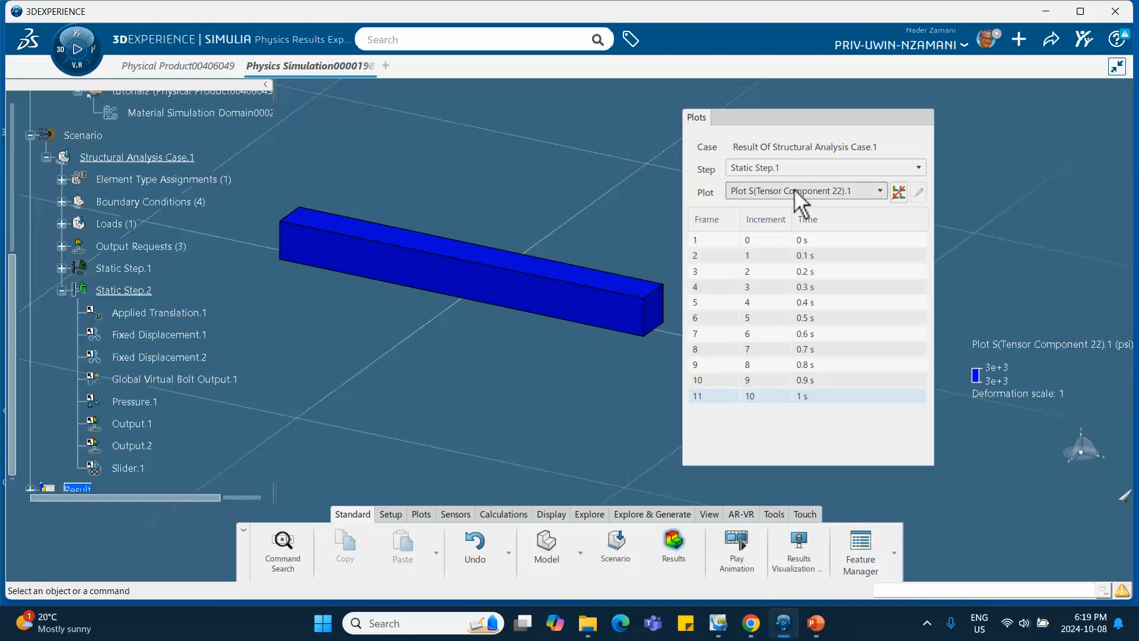
Display the Tensor Component 22 stress for Static Step.2 and examine it through the frames from 0 s to 1 s
left_click(800, 167)
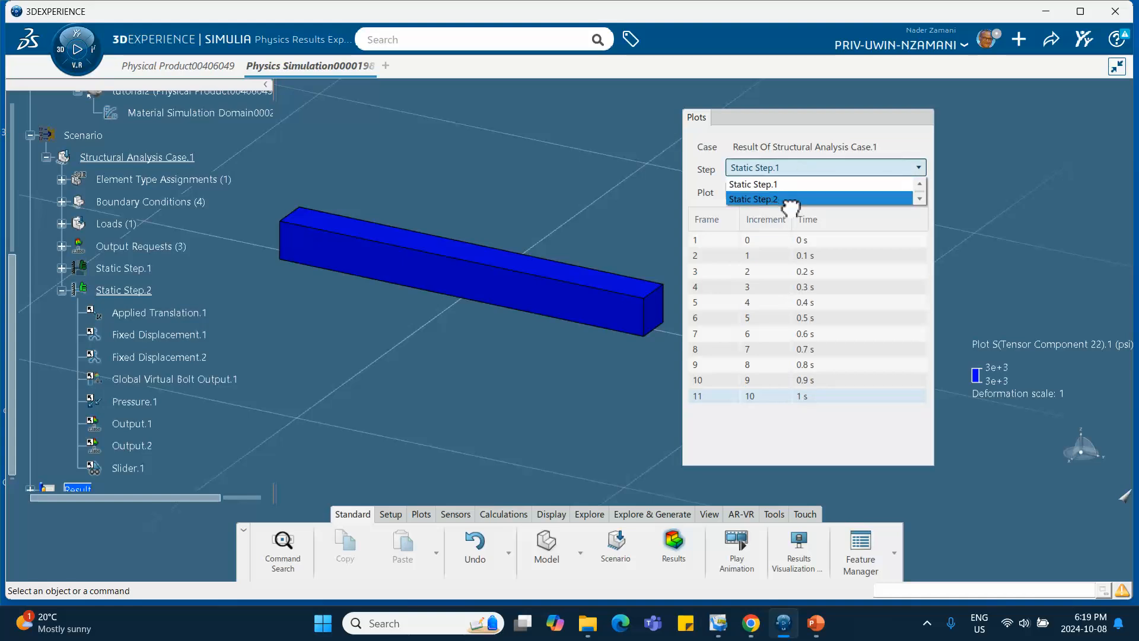
left_click(791, 201)
left_click(795, 255)
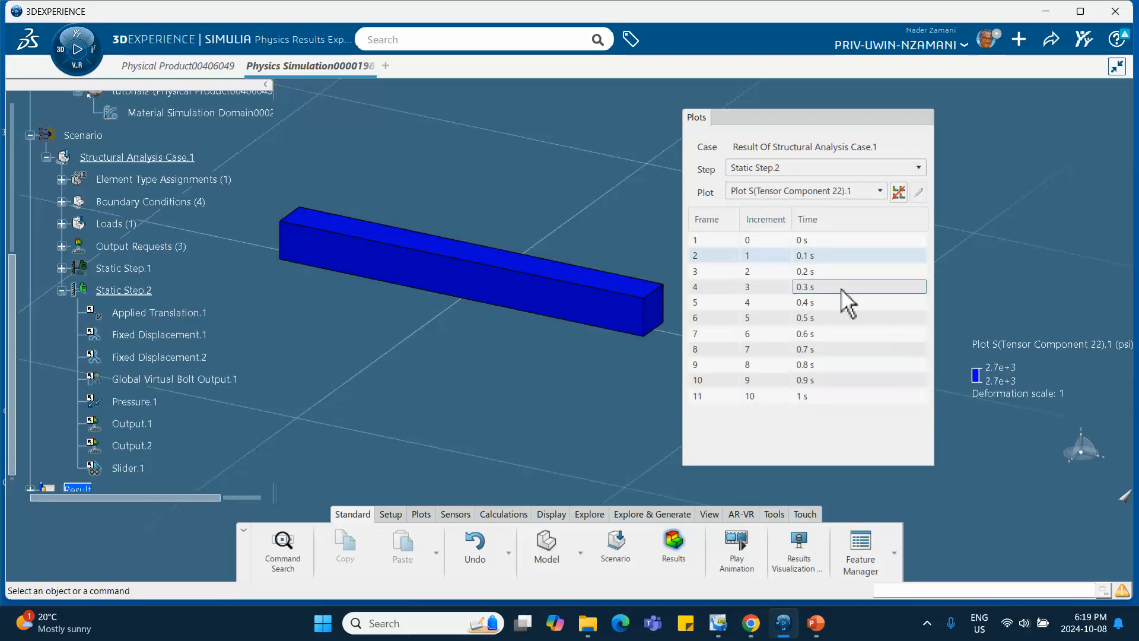
left_click(810, 241)
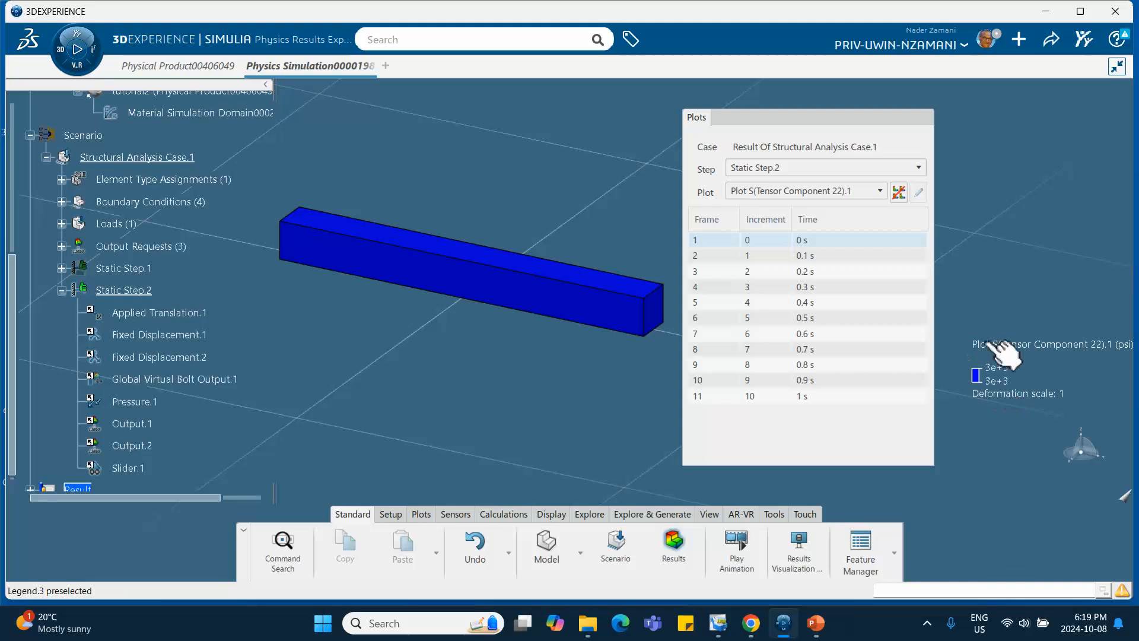
left_click(806, 261)
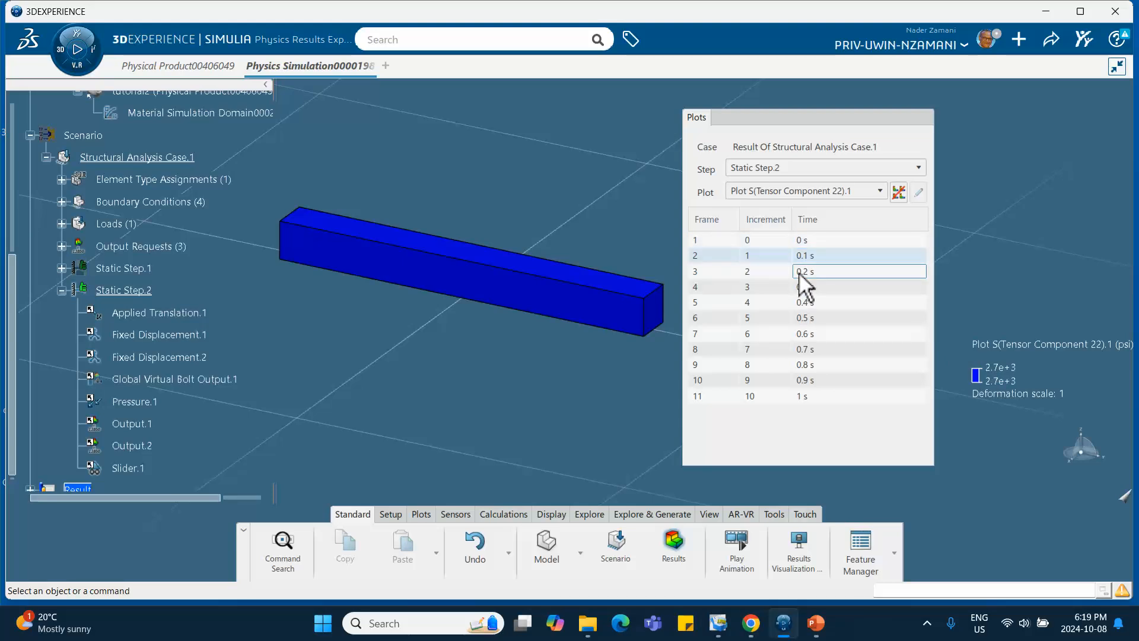
left_click(800, 273)
left_click(802, 288)
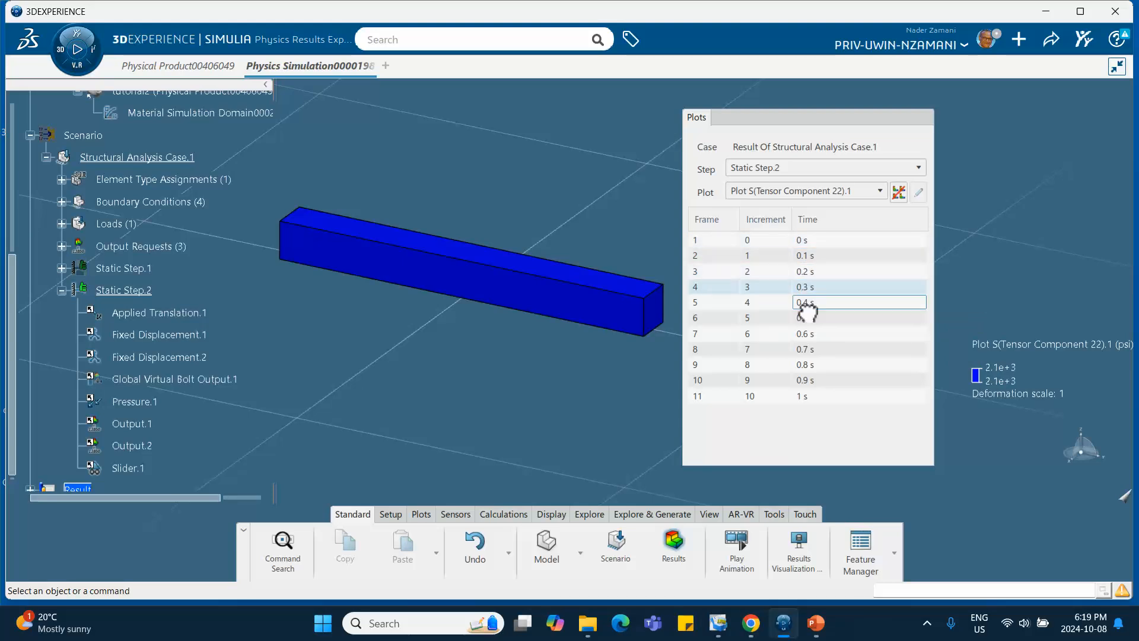
left_click(807, 304)
left_click(805, 319)
left_click(804, 334)
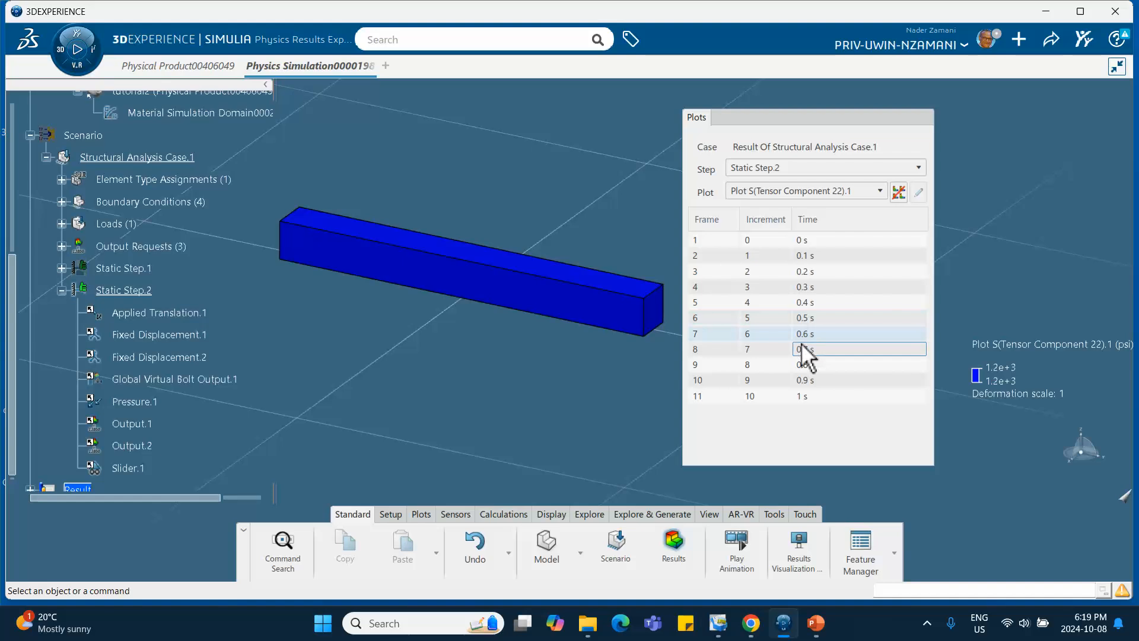
left_click(805, 352)
left_click(807, 366)
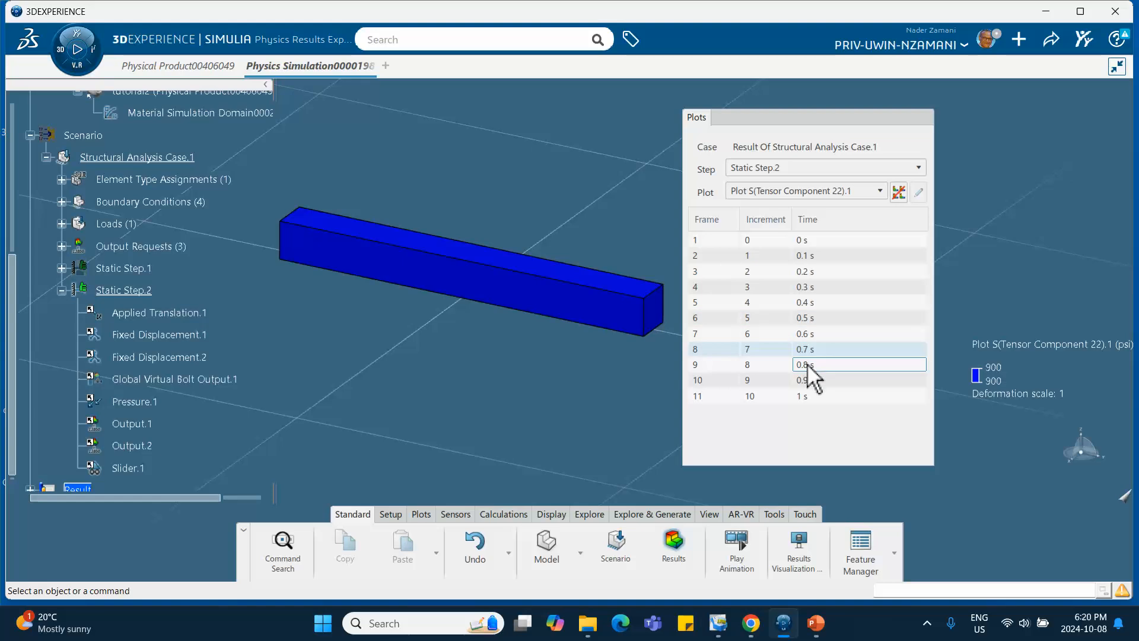
left_click(813, 396)
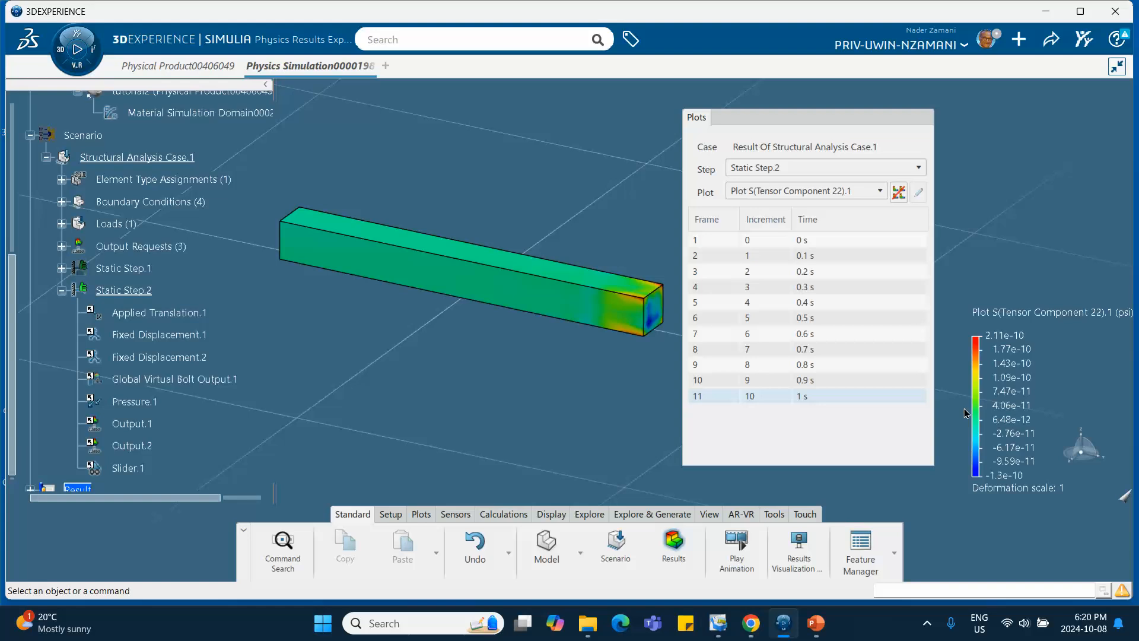
mouse_move(644, 320)
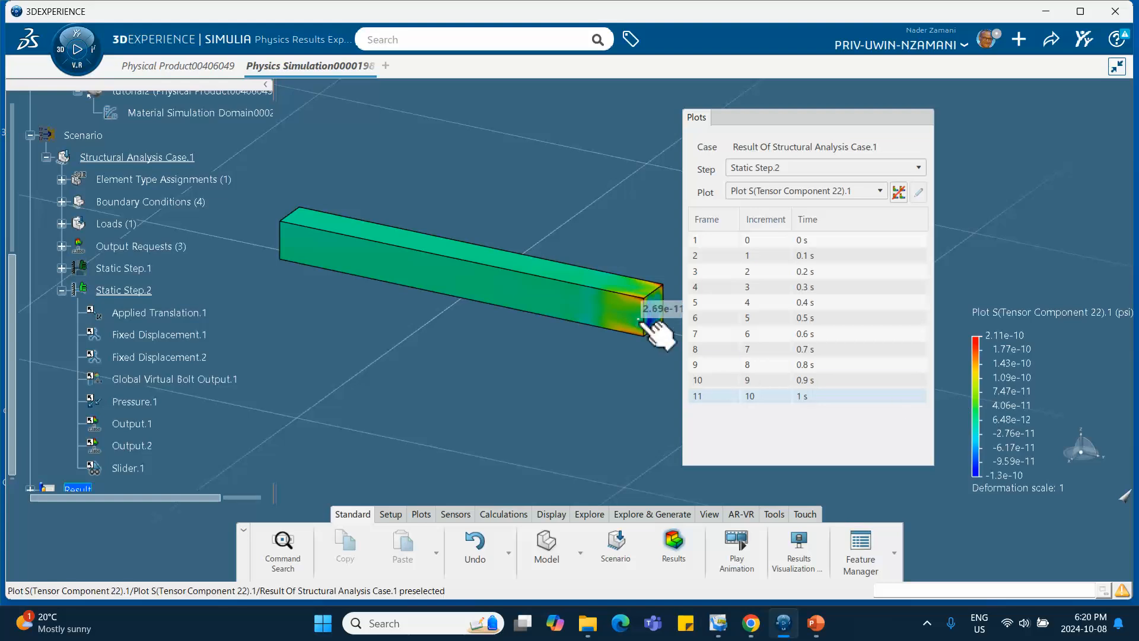
Leave the results and return to the structural scenario showing the meshed bar
left_click(617, 543)
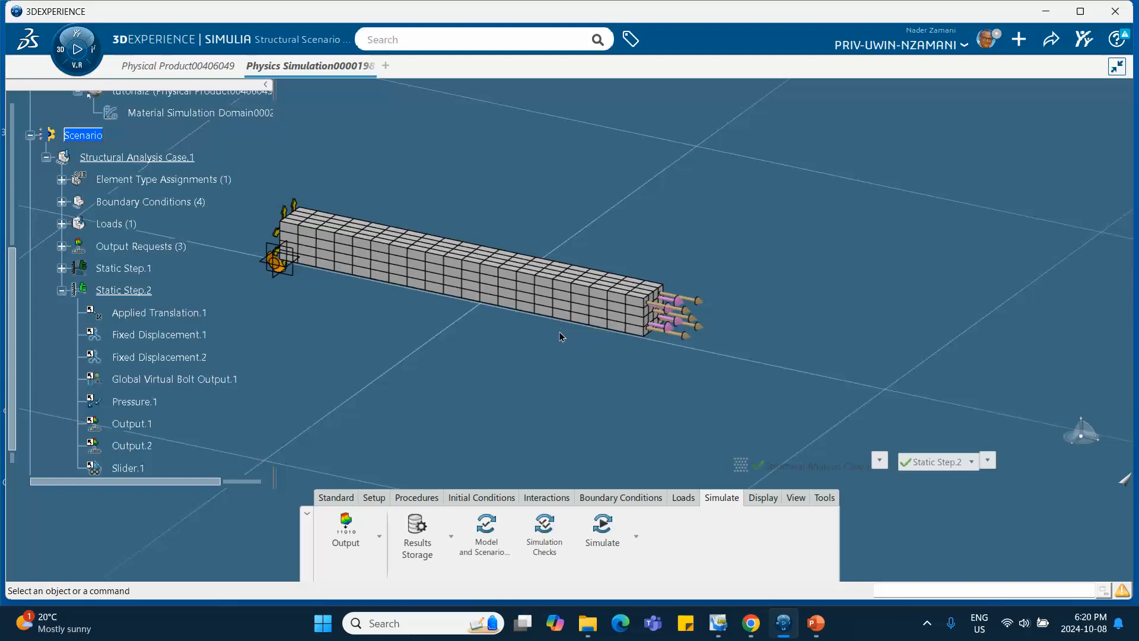
middle_click_drag(550, 338, 617, 318)
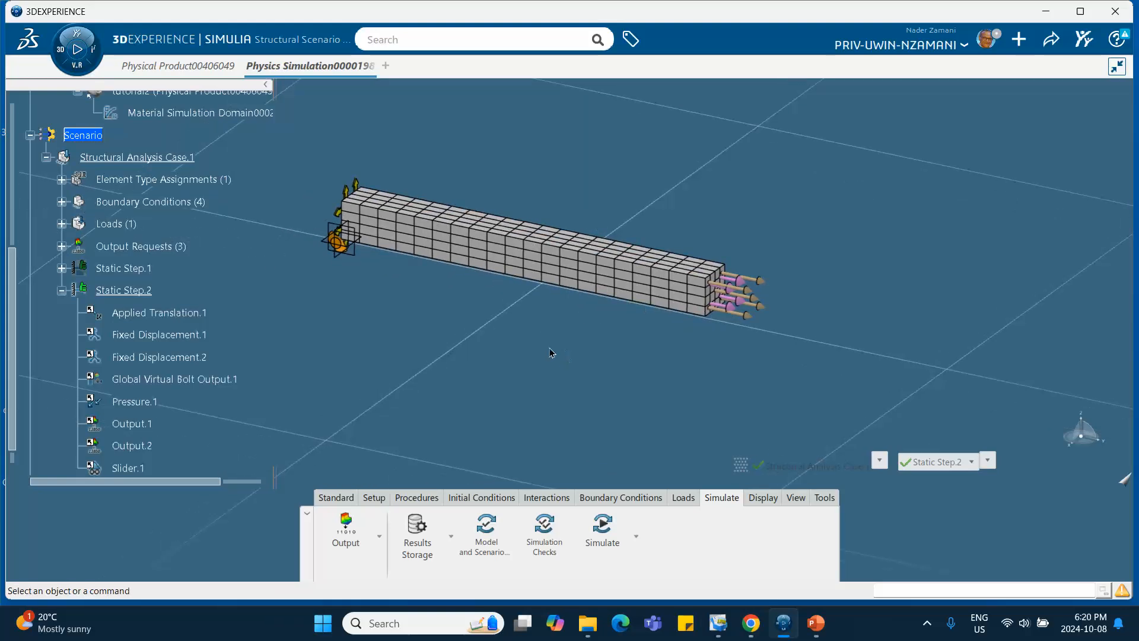
Switch to PowerPoint, review the "HOW CAN WE MESS IT UP?" slide and the tutorial steps table, and return to 3DEXPERIENCE
left_click(815, 622)
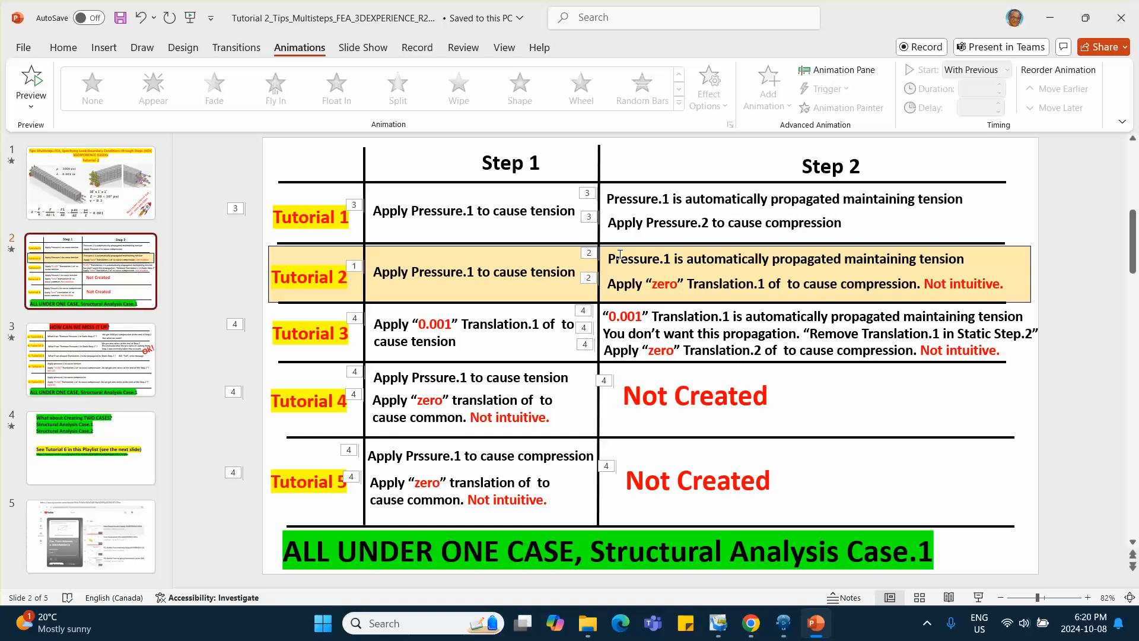
left_click(132, 353)
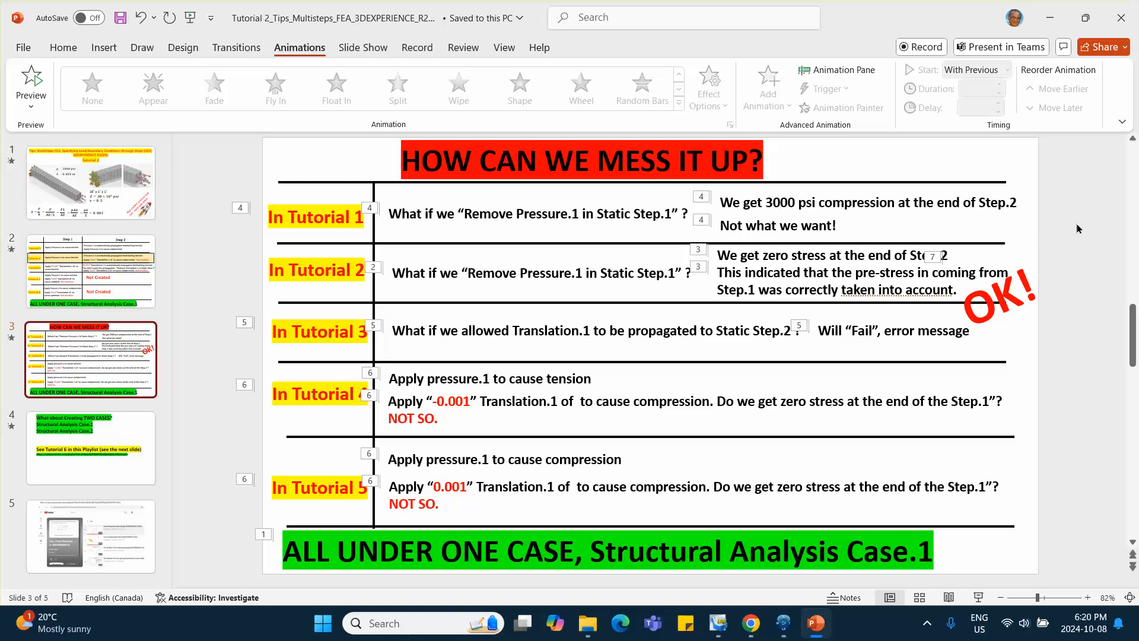
left_click(80, 267)
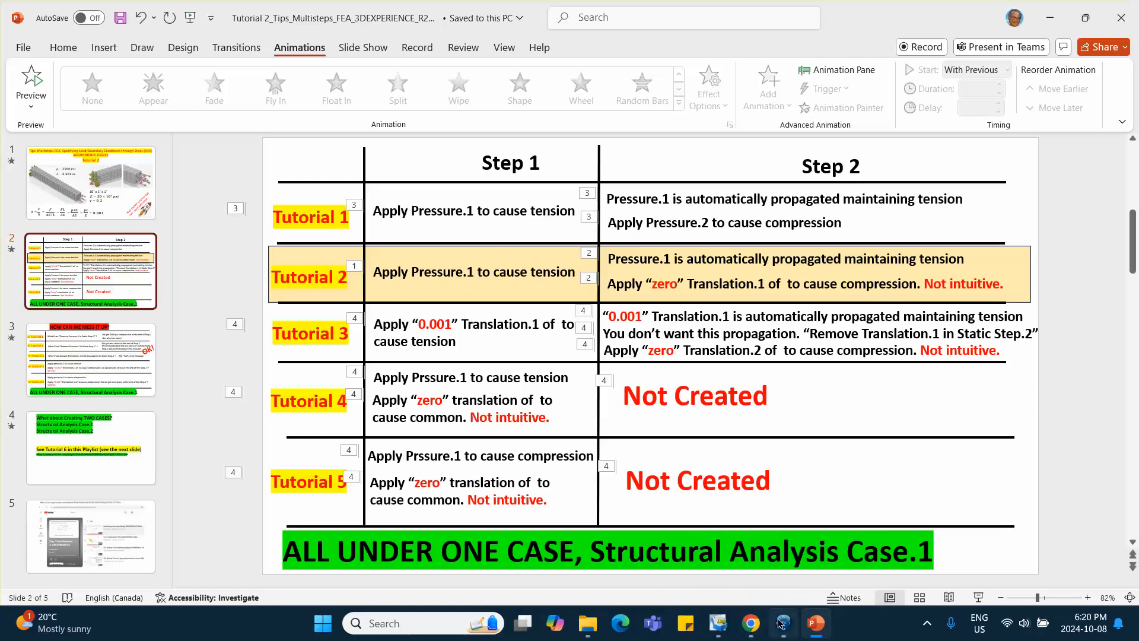
left_click(750, 587)
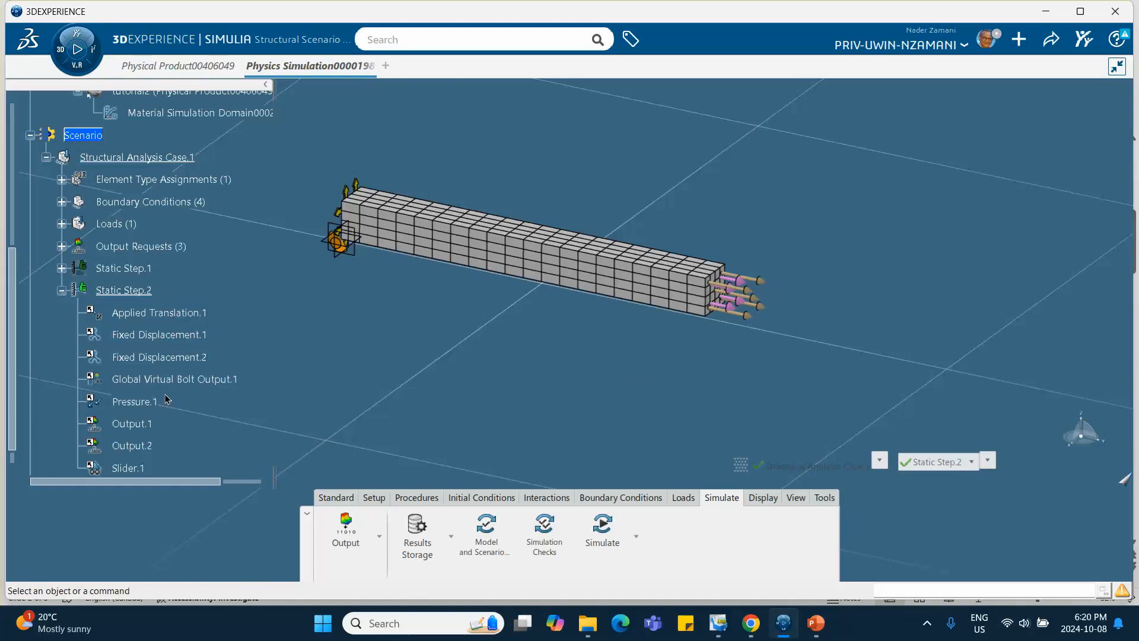
Set the translation of Applied Translation.1 in Static Step.2 to -.001 in
double_click(180, 317)
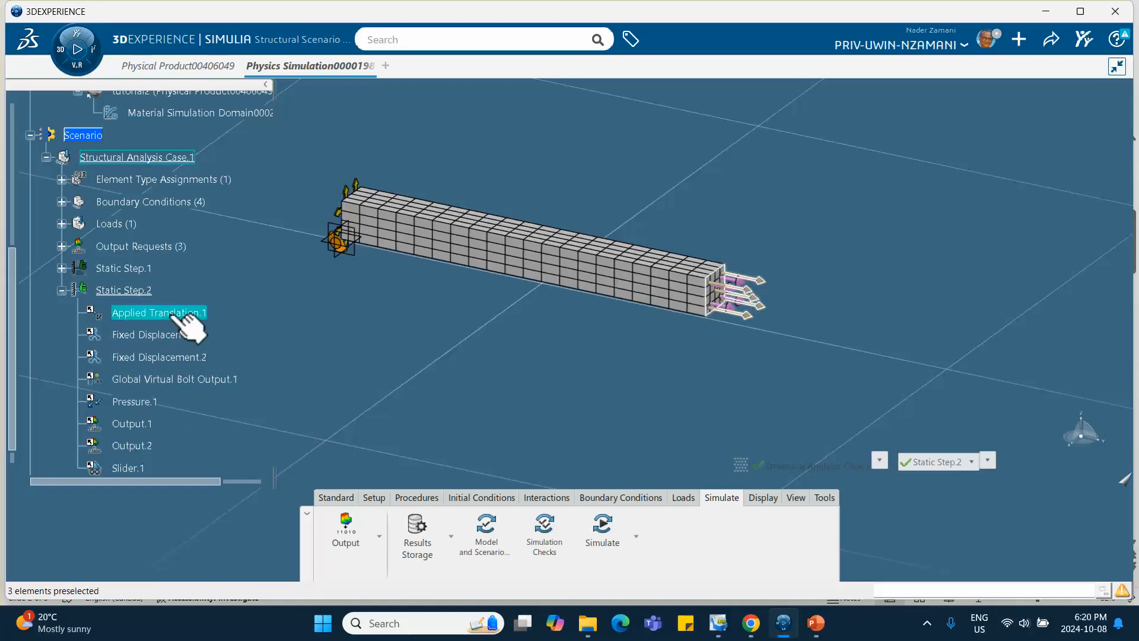
double_click(897, 194)
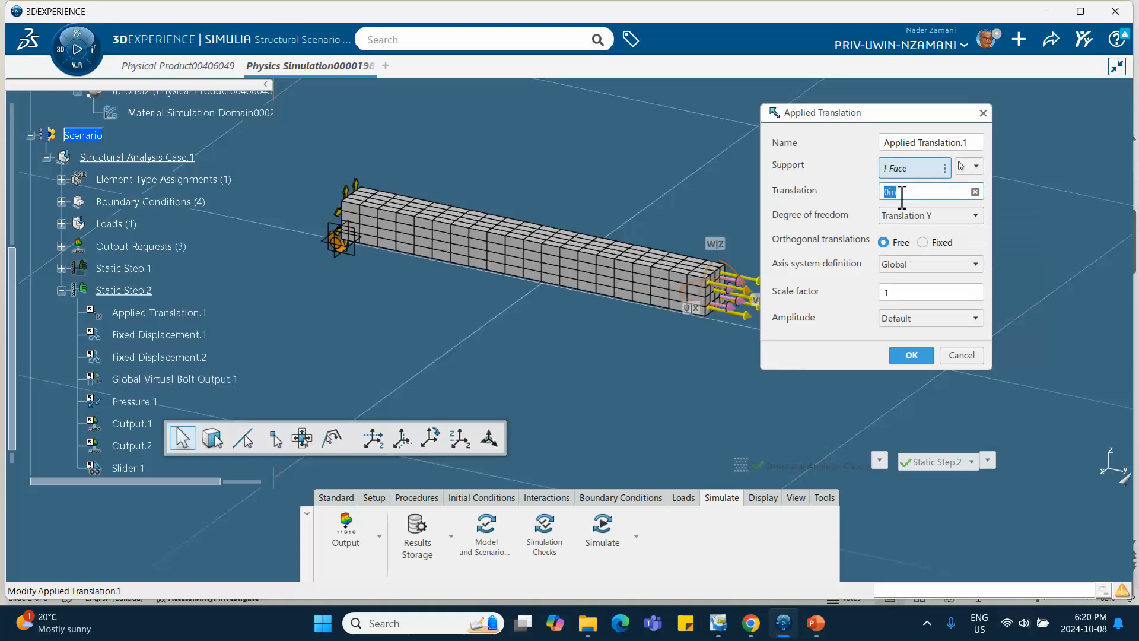
type("-.")
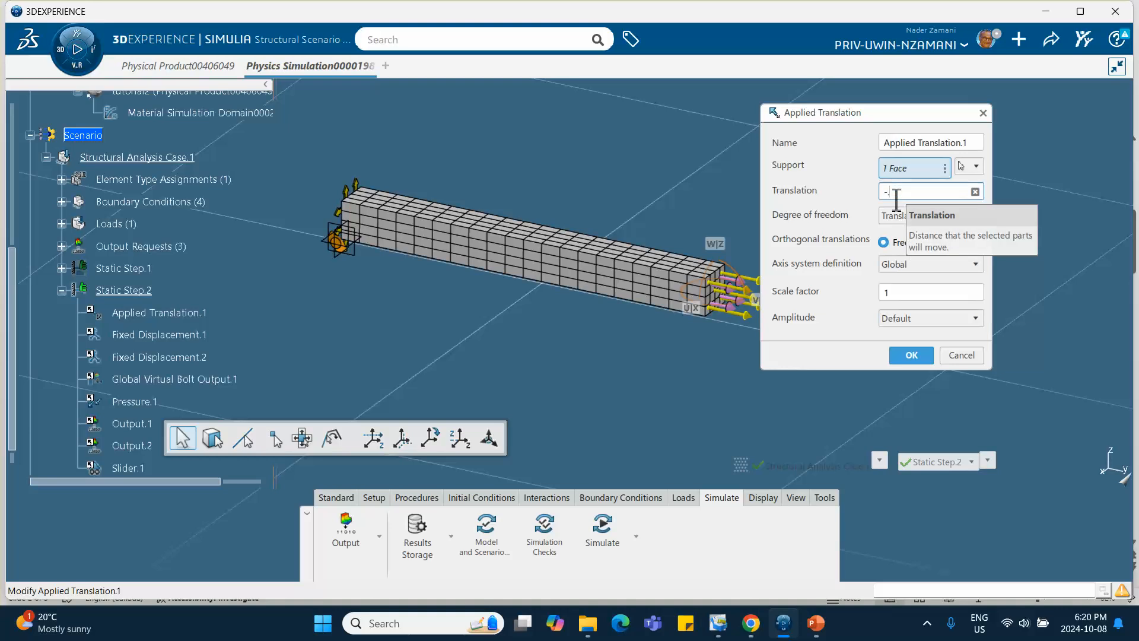
type("01")
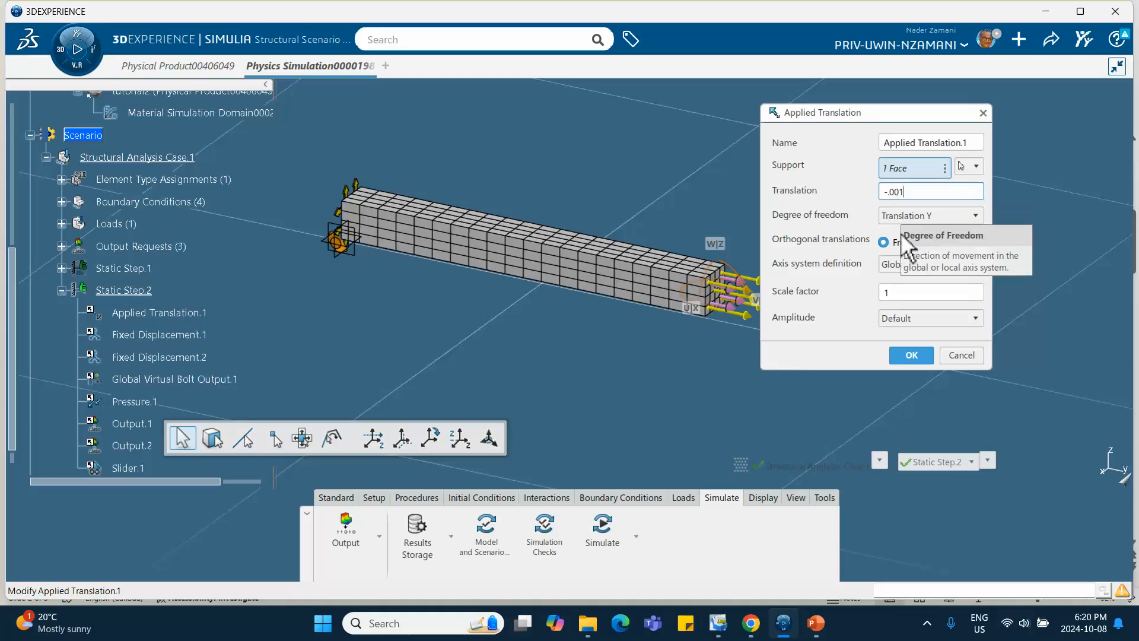
left_click(911, 356)
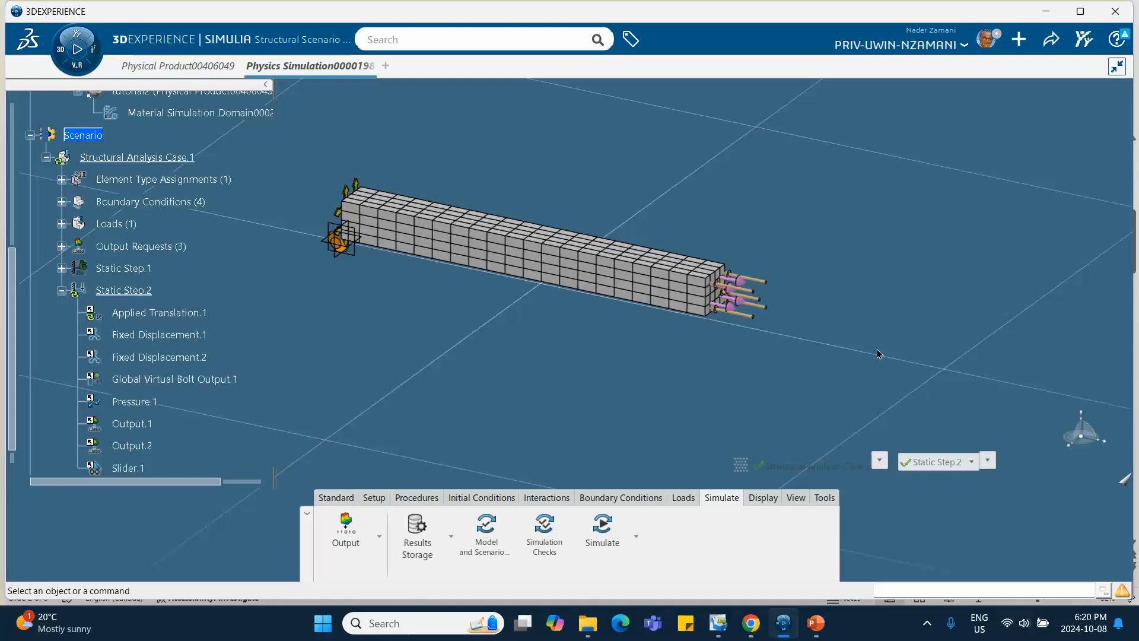
Rerun Structural Analysis Case.1 with local interactive on 4 cores, overwriting previous results, and dismiss the completed run's status
left_click(602, 531)
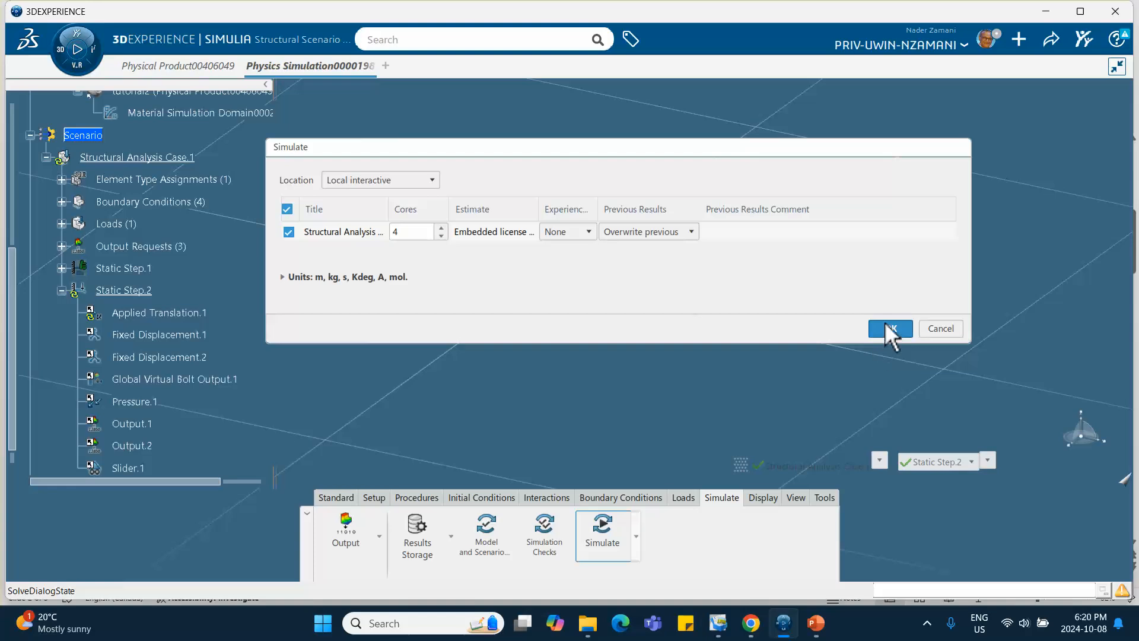
left_click(888, 327)
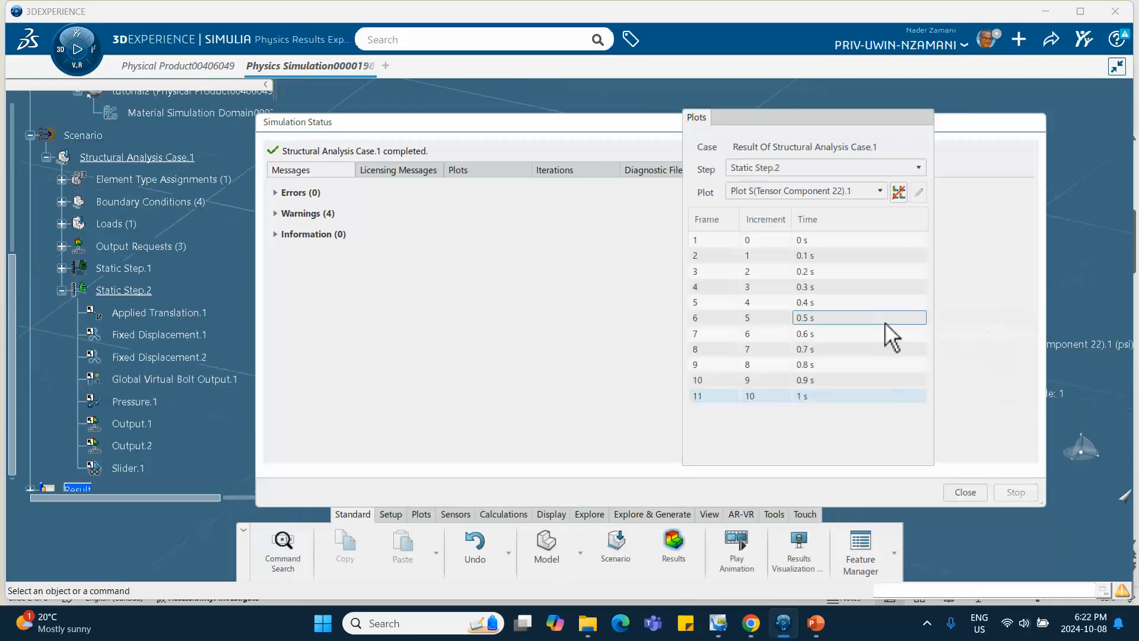
left_click(964, 492)
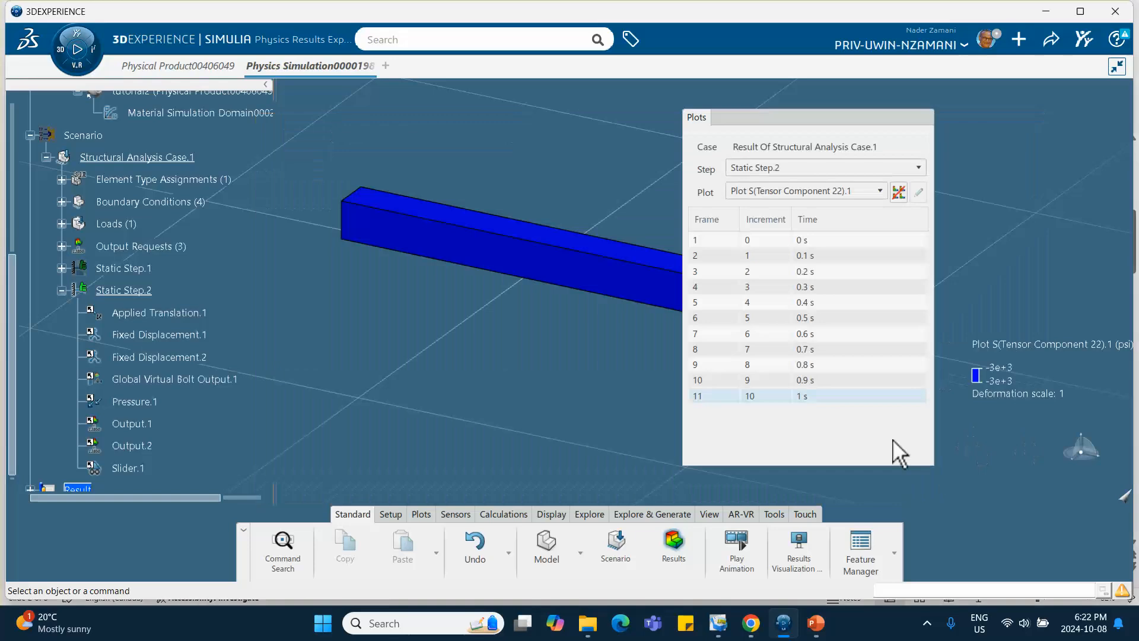
Display the Static Step.1 stress at 1 s and move the frame list clear of the bar to examine it
left_click(786, 168)
left_click(771, 183)
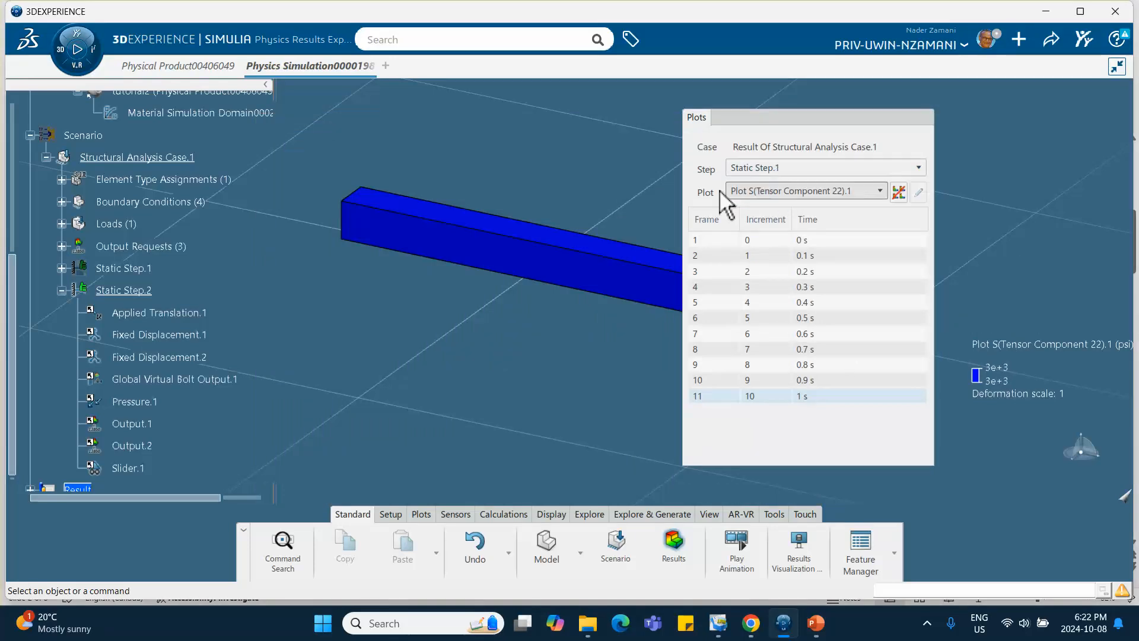
left_click_drag(798, 122, 820, 114)
middle_click_drag(659, 198, 587, 237)
left_click(567, 204)
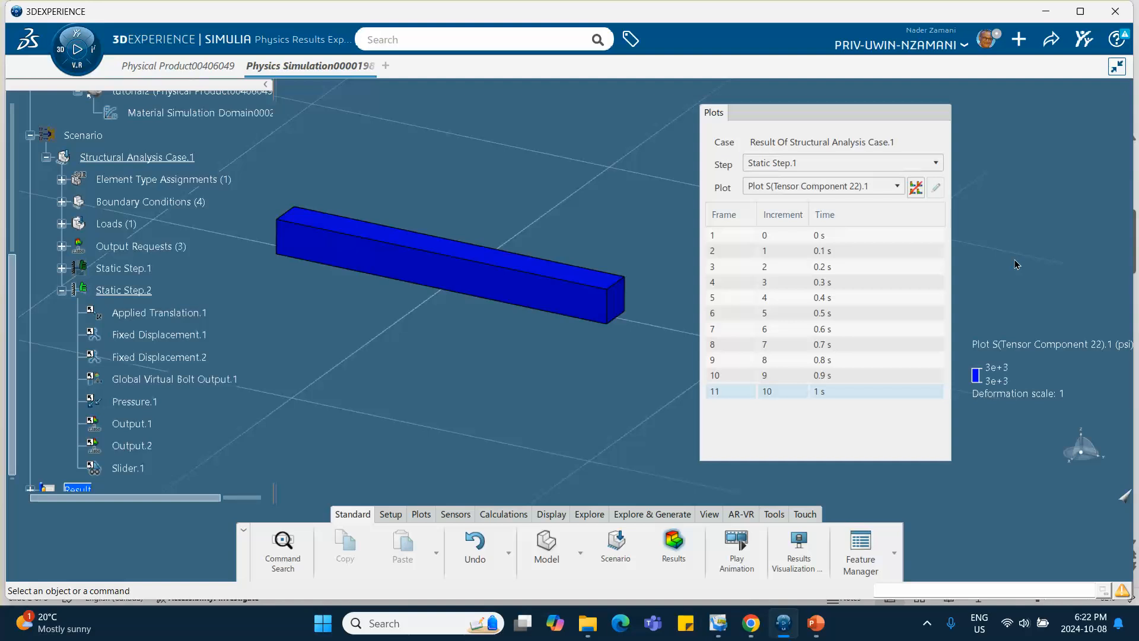
Display the rerun's Static Step.2 stress and follow its Tensor Component 22 values frame by frame from 0 s to 1 s
left_click(812, 165)
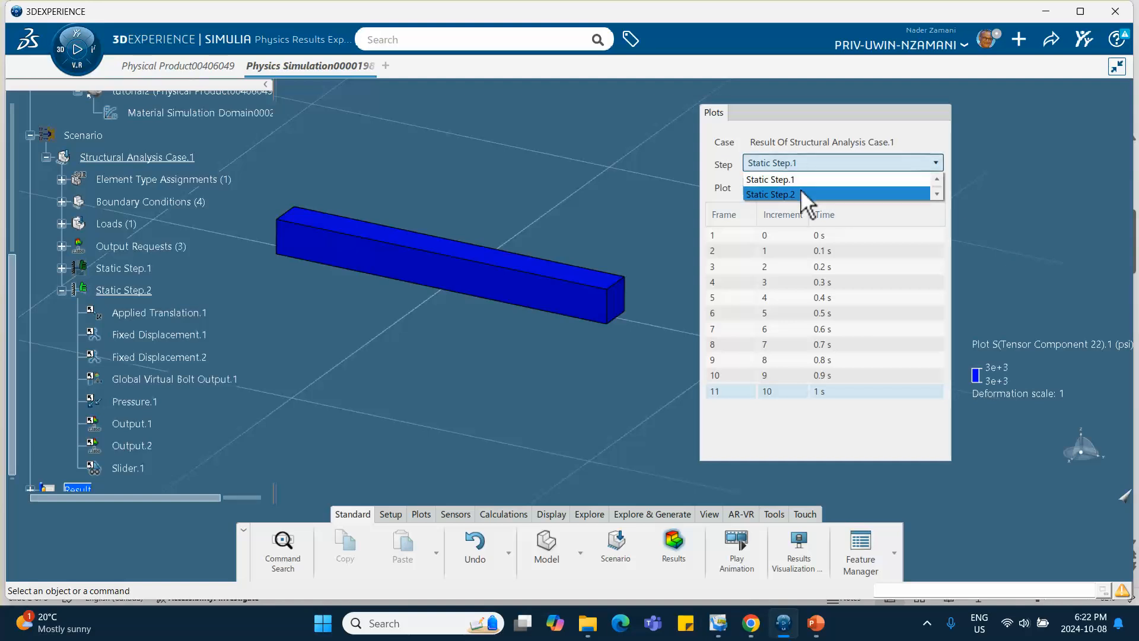
left_click(809, 195)
left_click(810, 235)
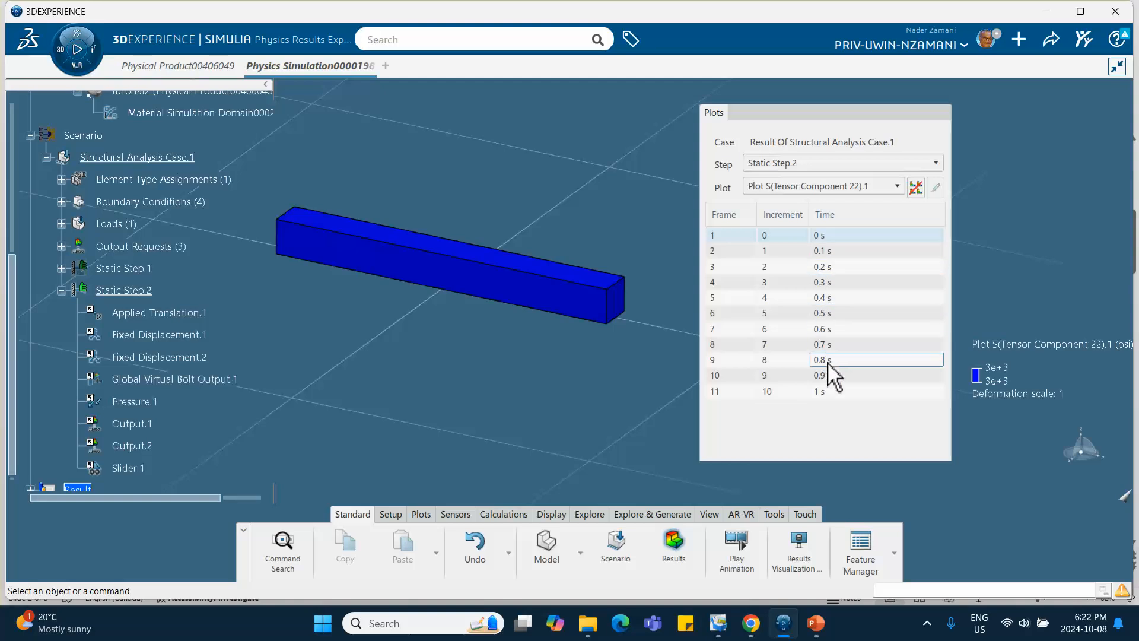
left_click(832, 254)
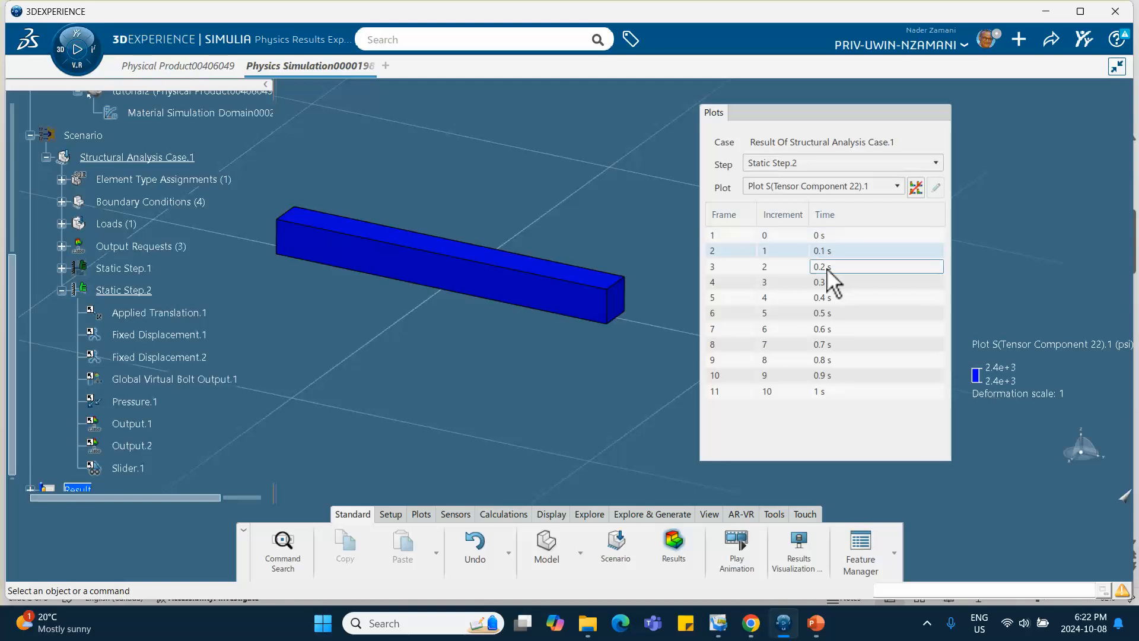
left_click(829, 270)
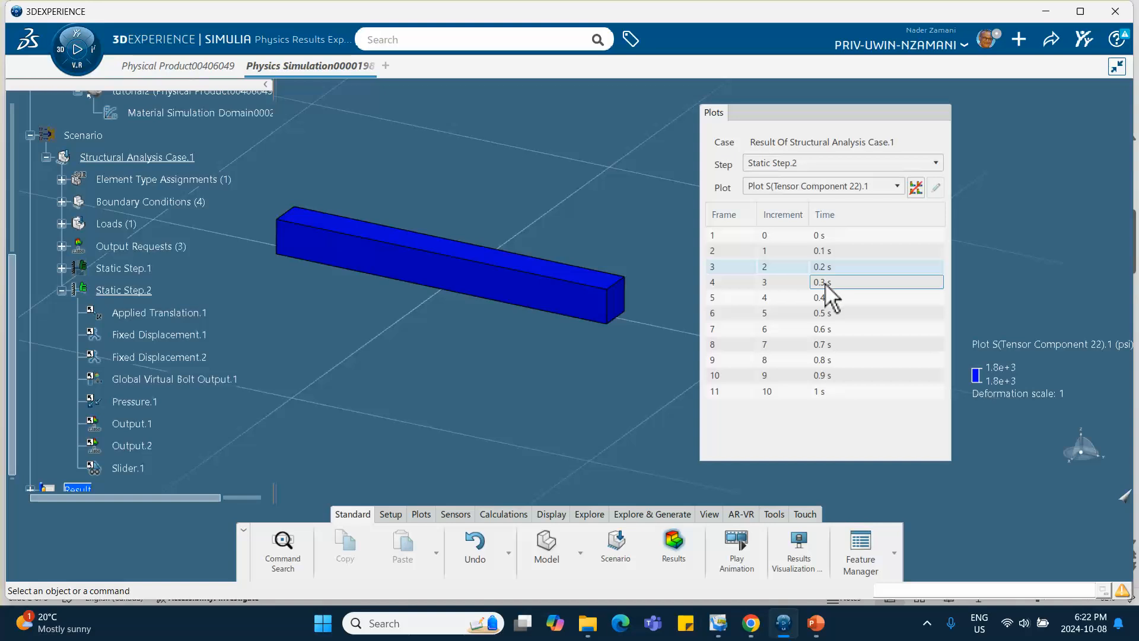
left_click(829, 285)
left_click(828, 301)
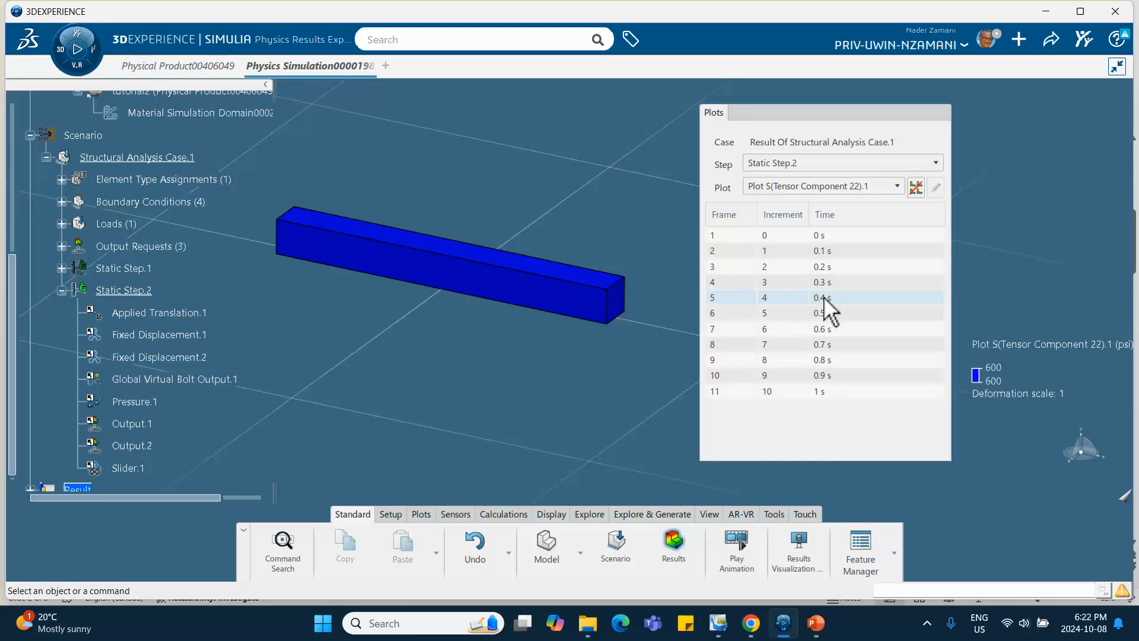
left_click(821, 313)
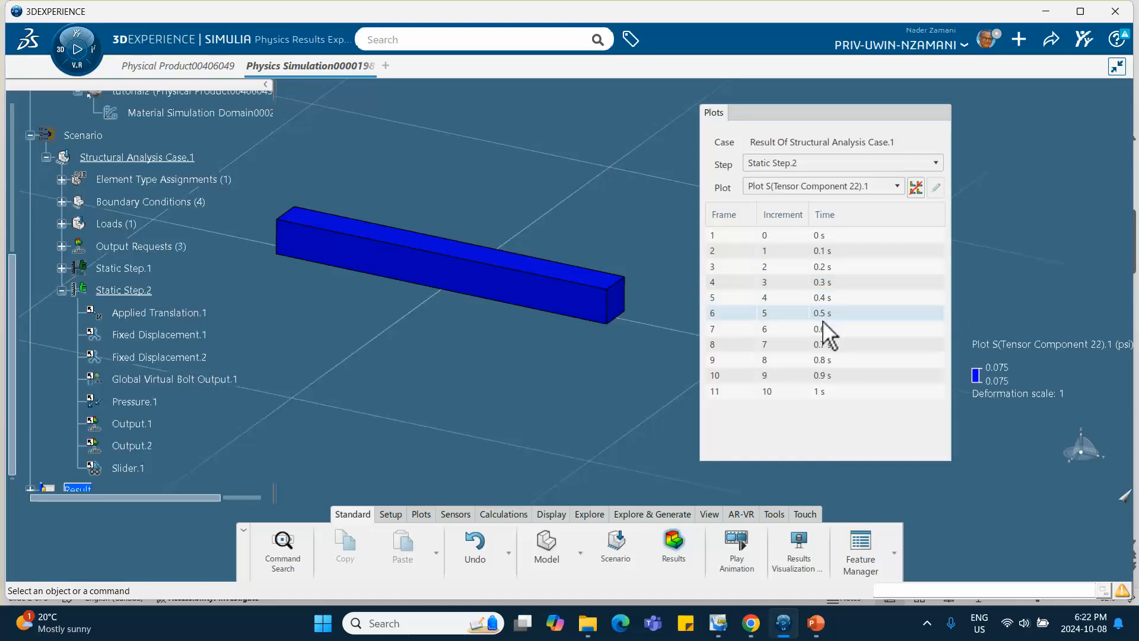
left_click(823, 330)
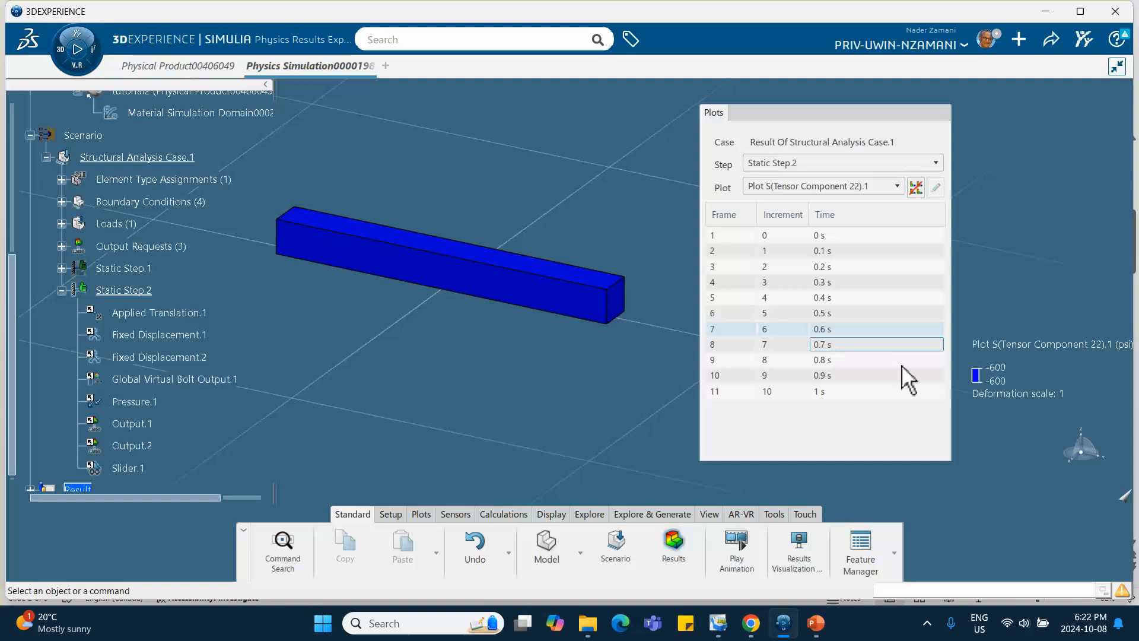
left_click(829, 344)
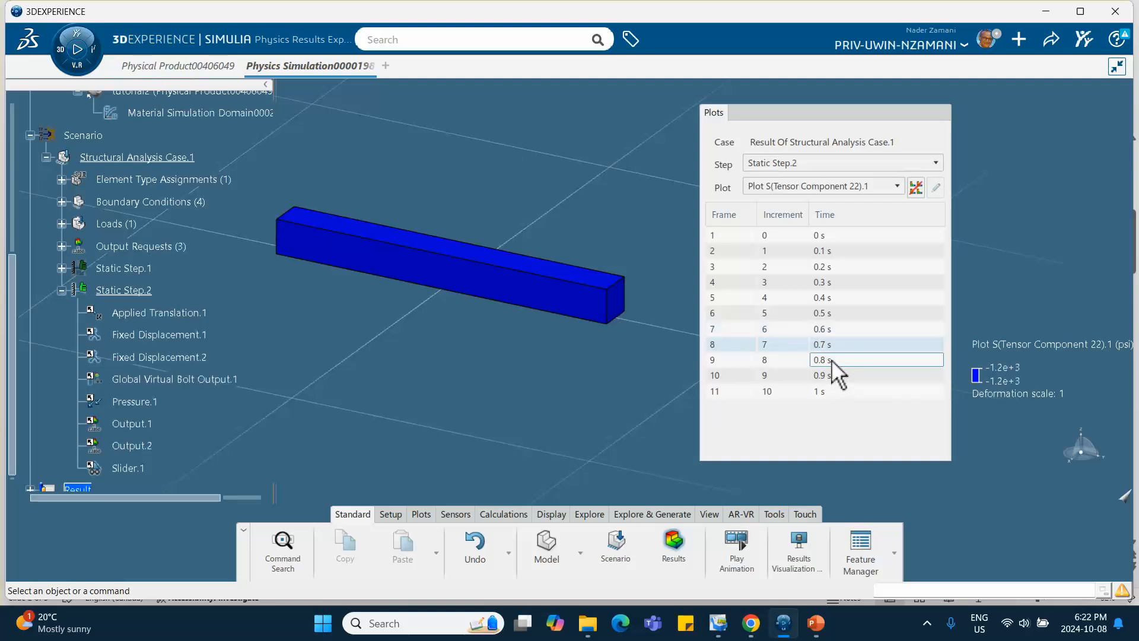
left_click(831, 360)
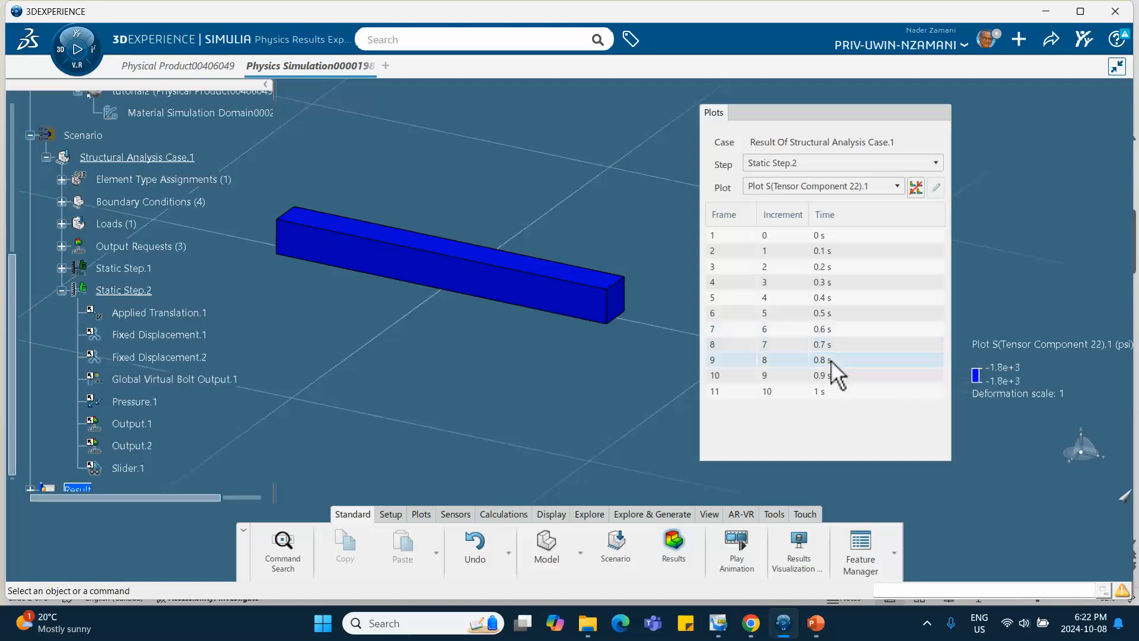
left_click(829, 391)
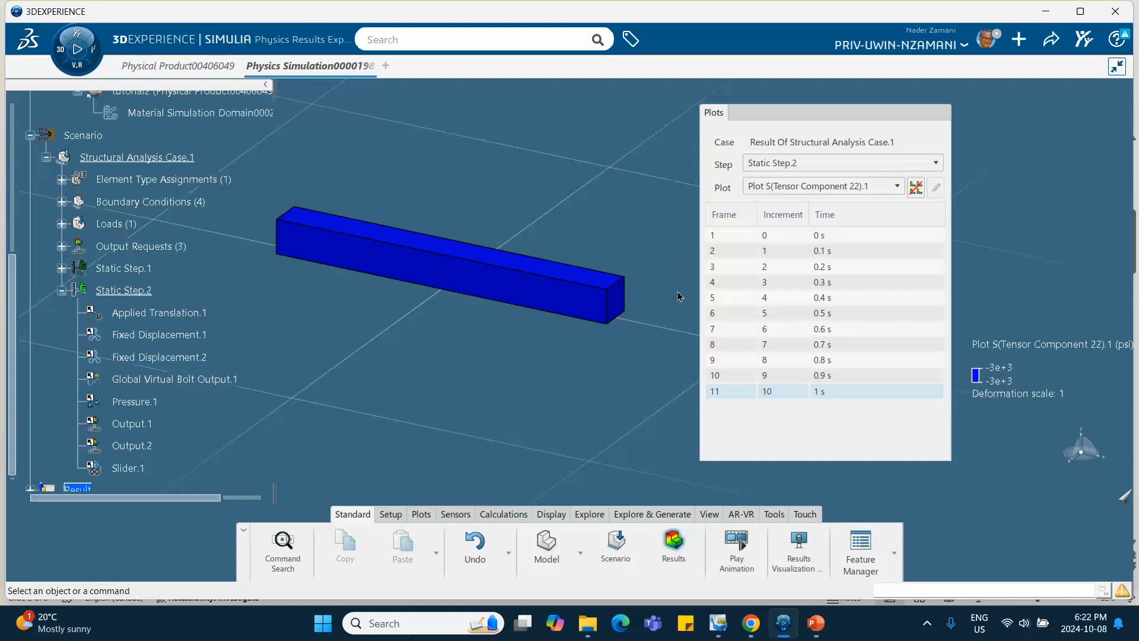
Collapse the plot frame list and set the translation of Applied Translation.1 in Static Step.2 to 0 in
left_click(847, 122)
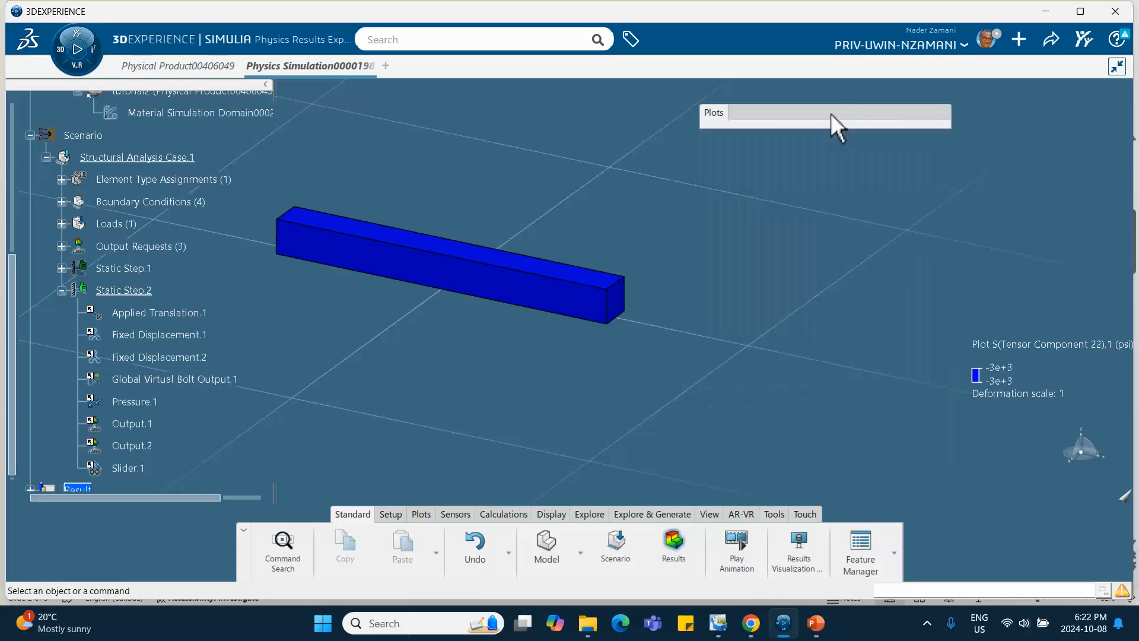
double_click(177, 314)
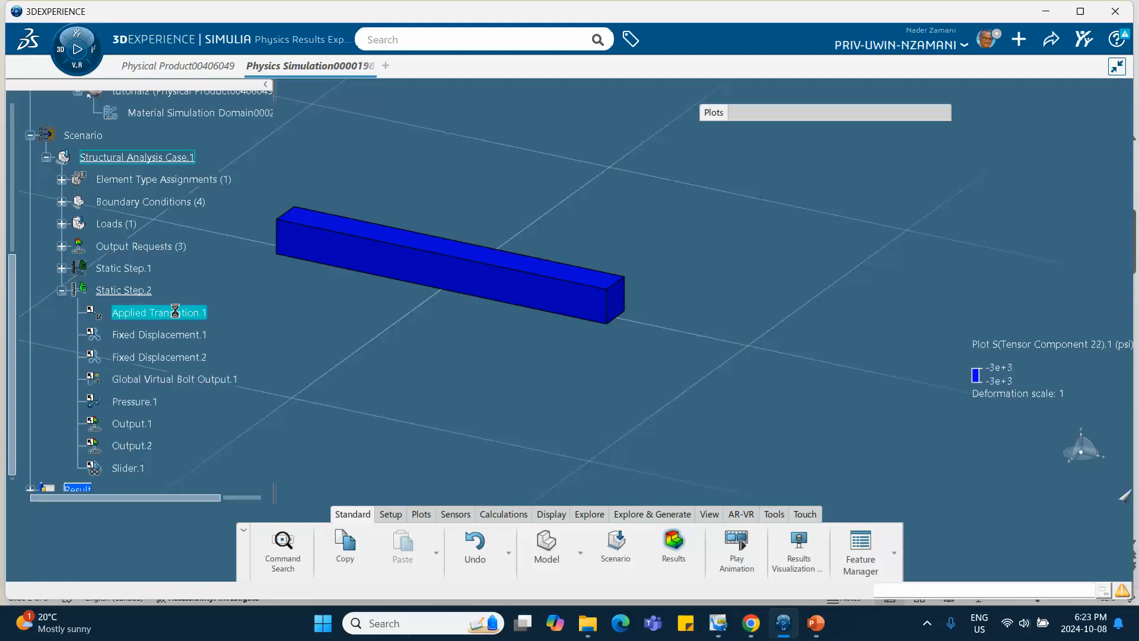
left_click(921, 192)
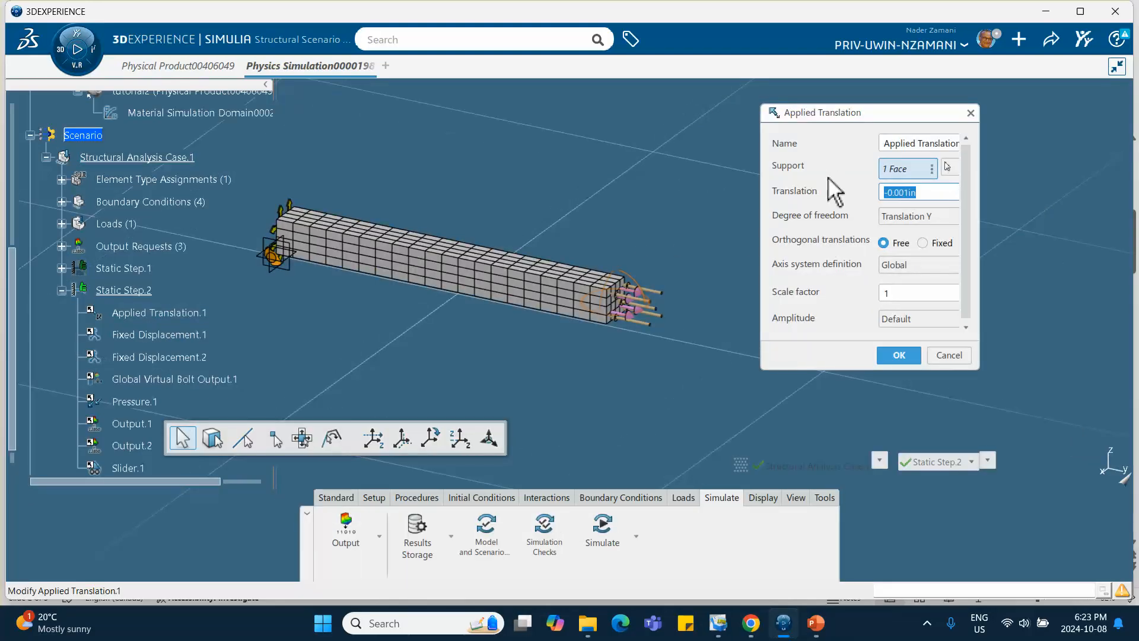
type("0")
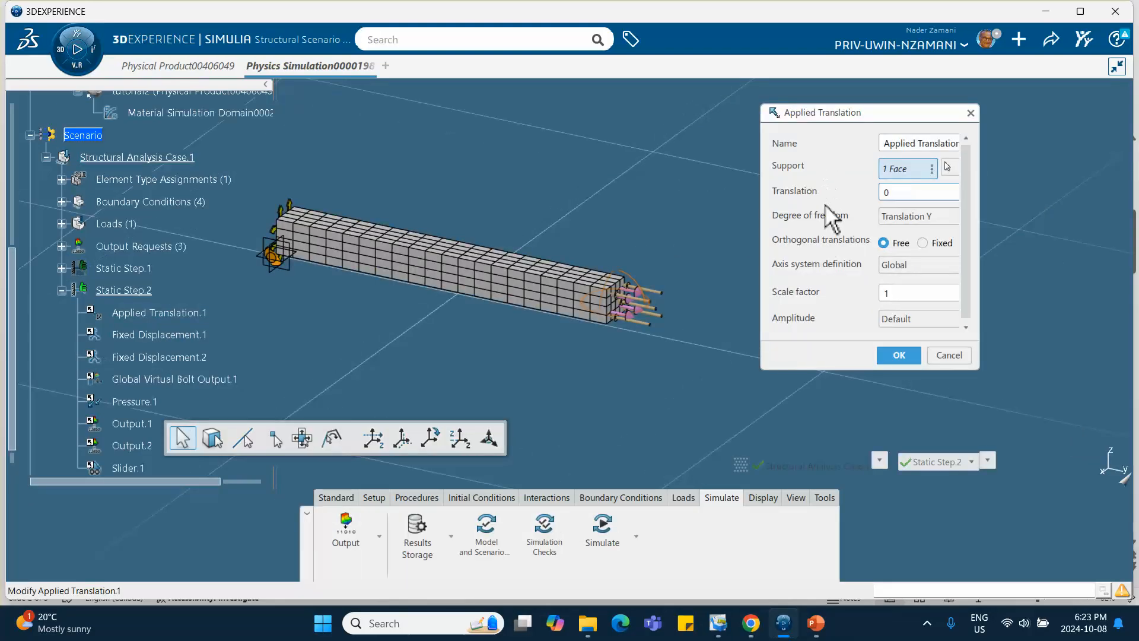
left_click(894, 356)
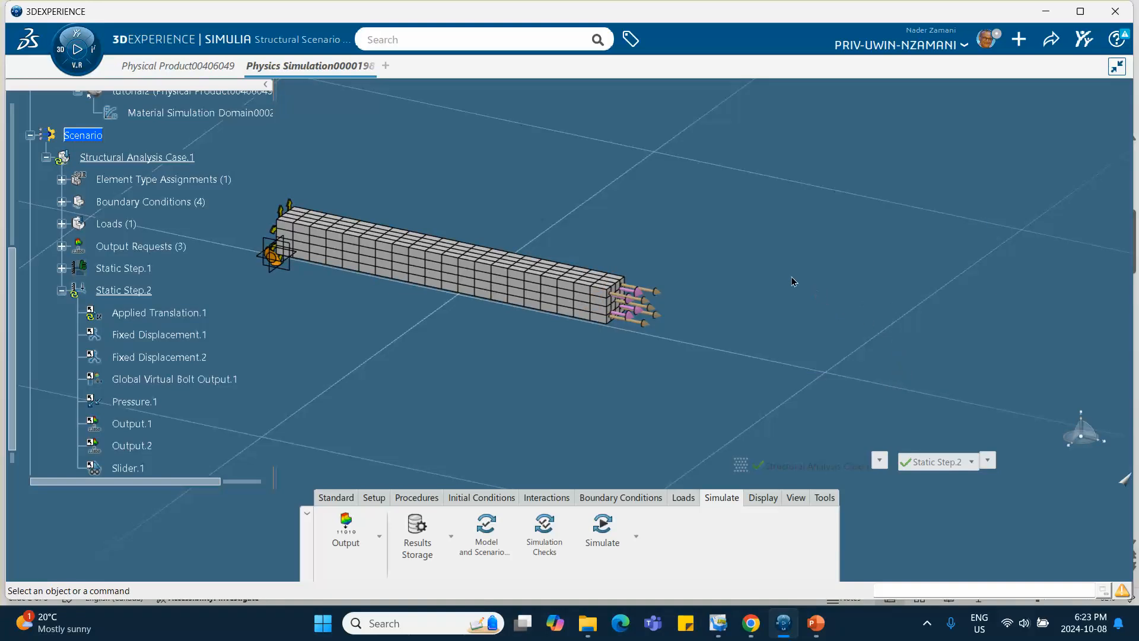
Review the Tutorial 2 row on the "HOW CAN WE MESS IT UP?" slide in PowerPoint and return to 3DEXPERIENCE
left_click(816, 623)
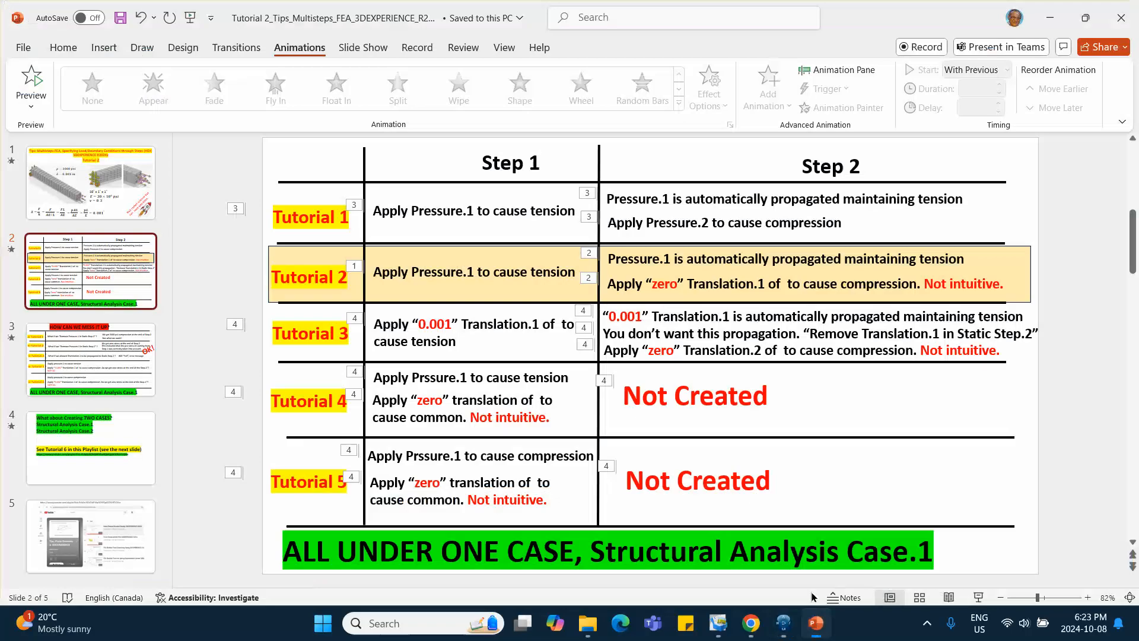
left_click(68, 349)
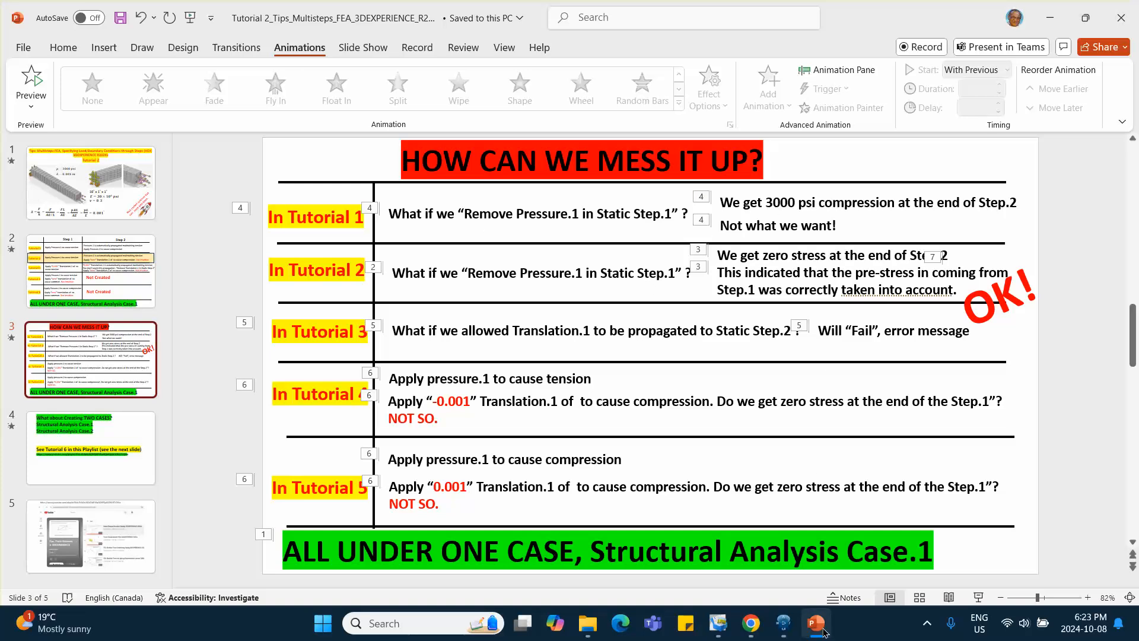
mouse_move(816, 633)
left_click(782, 623)
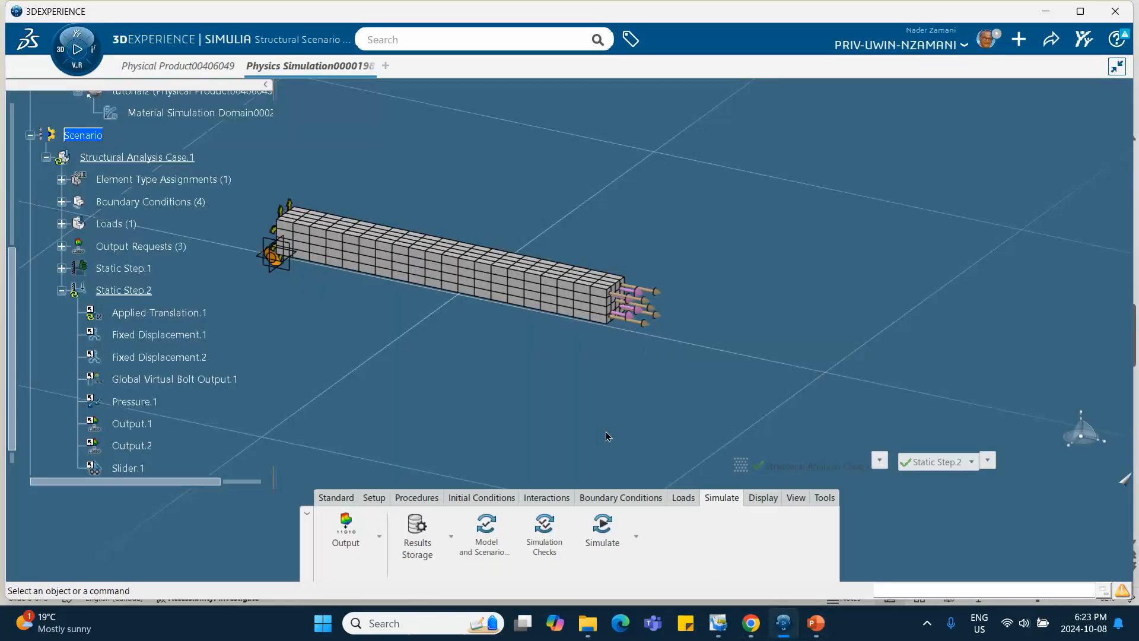
Remove Pressure.1 in Static Step.2 through the Feature Manager and close the manager
right_click(510, 401)
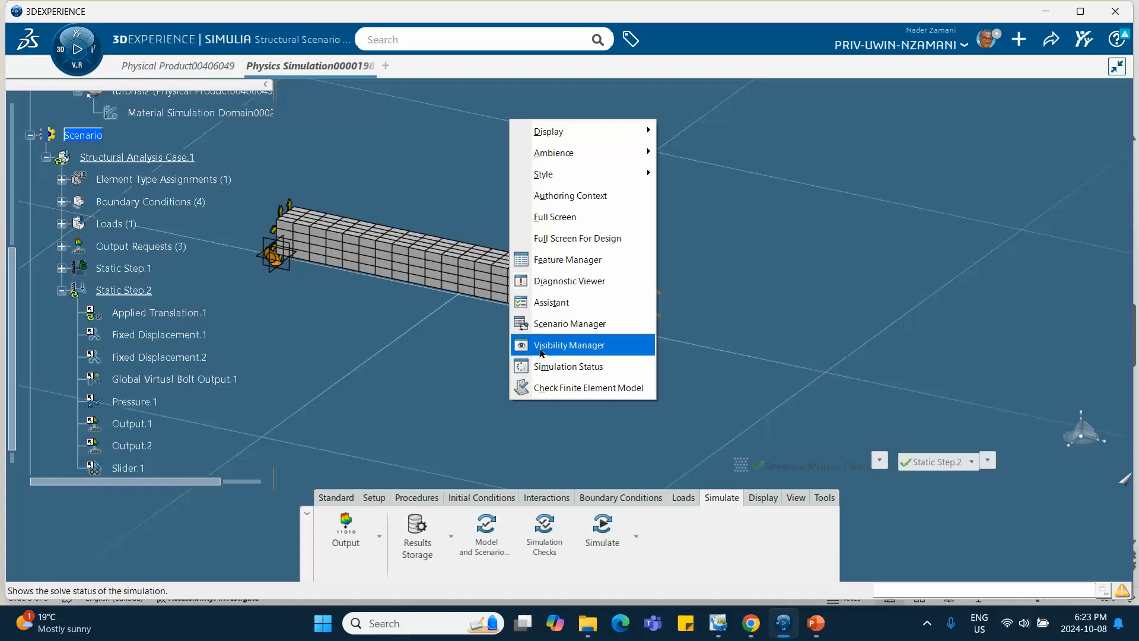
left_click(563, 264)
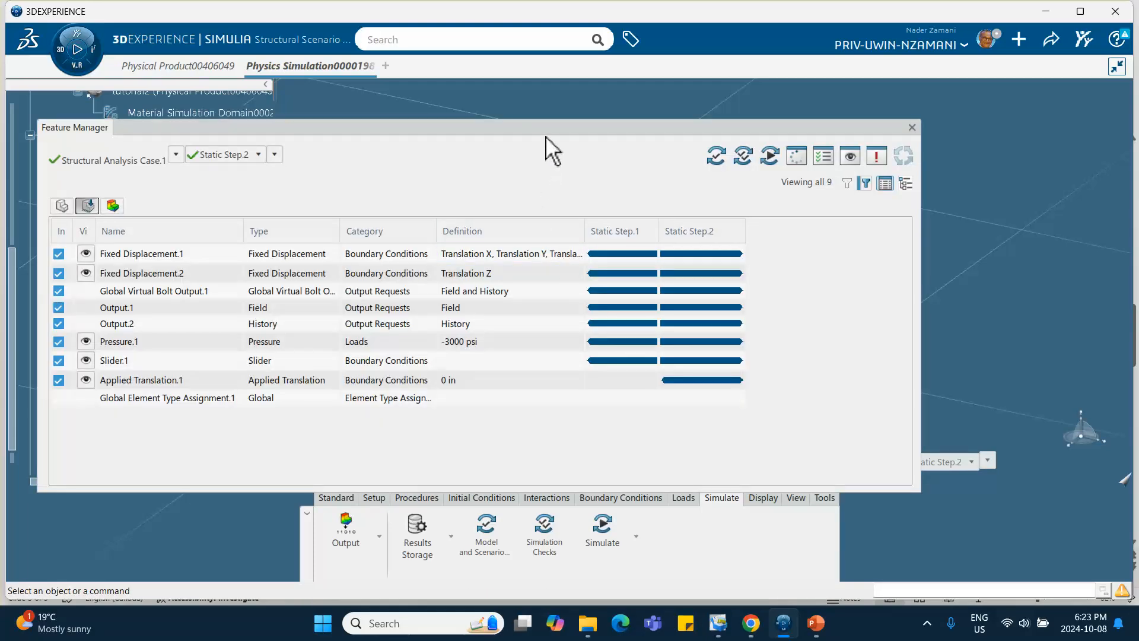
left_click_drag(563, 135, 765, 131)
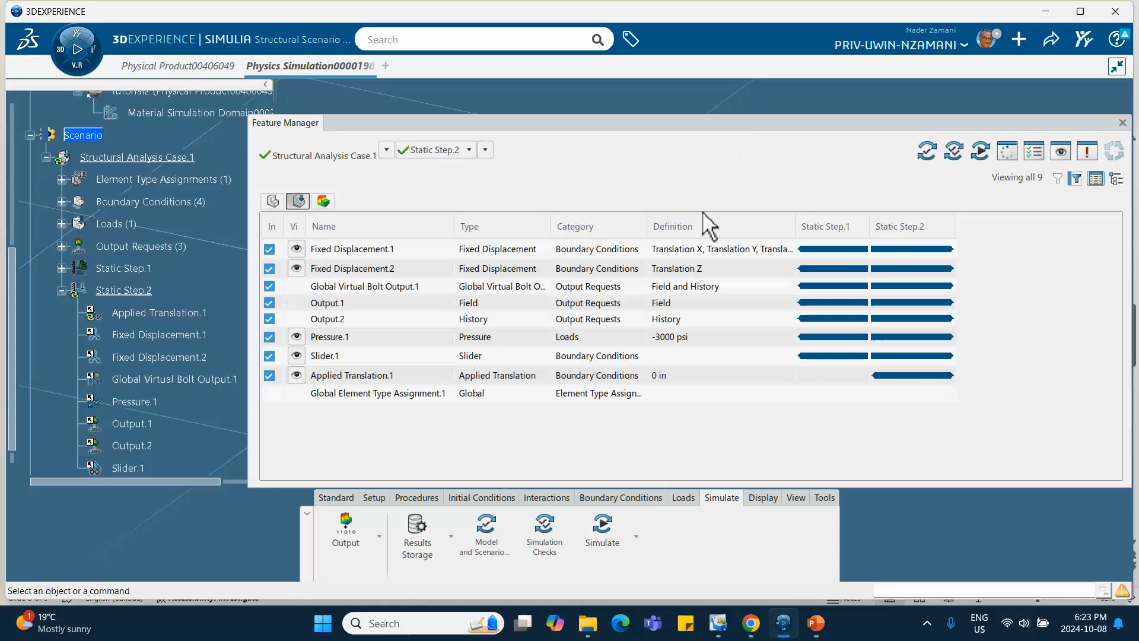
left_click(361, 338)
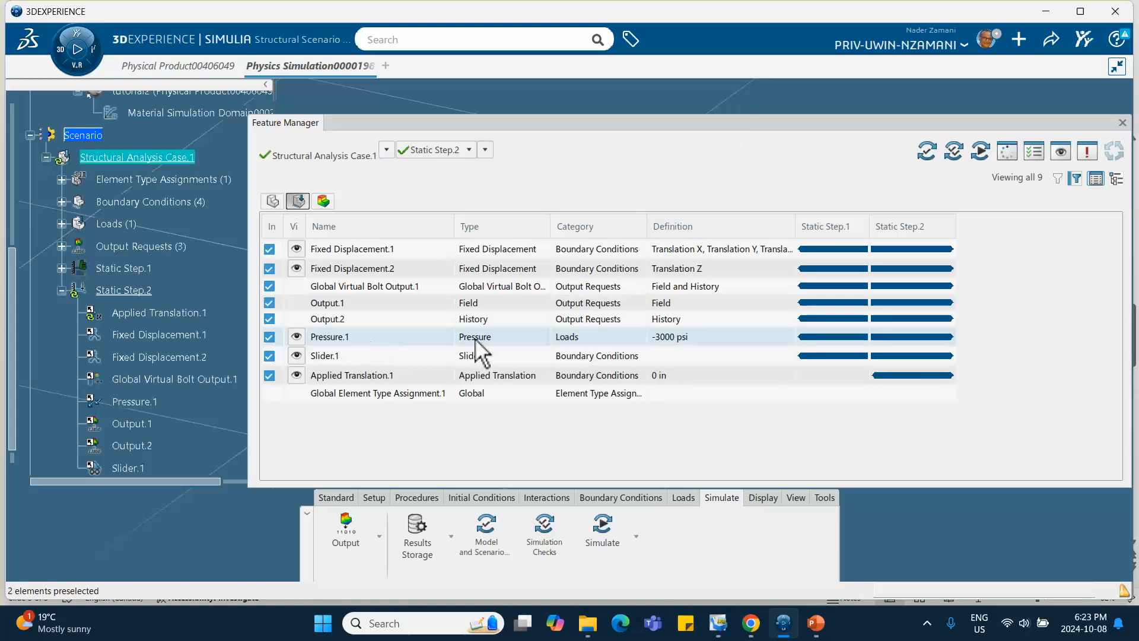
right_click(893, 335)
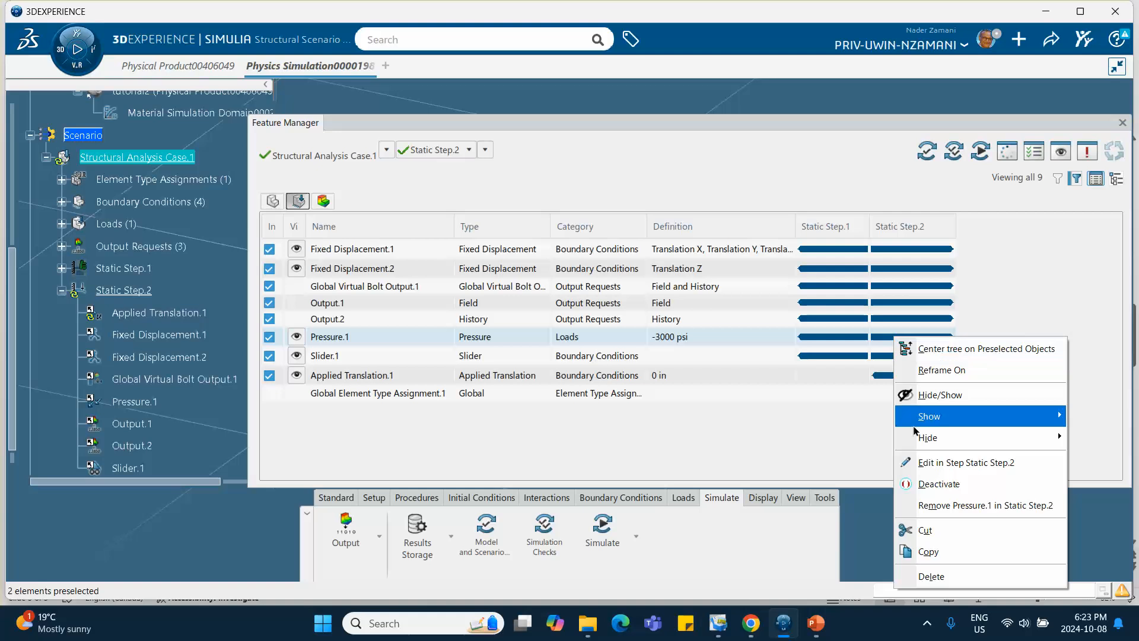
left_click(941, 511)
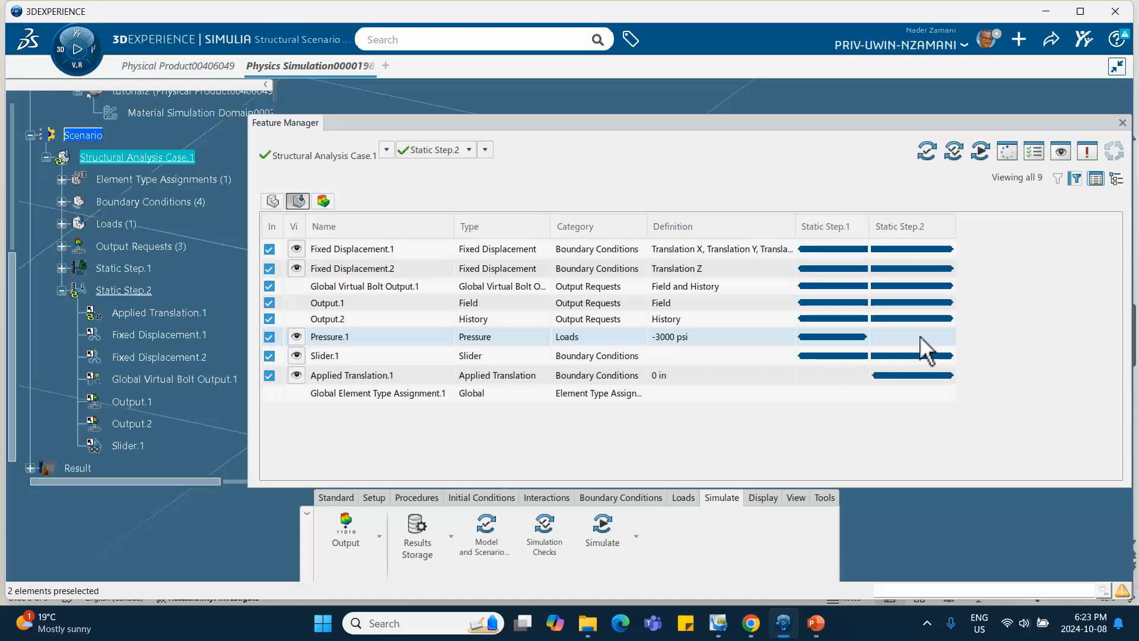
left_click(1122, 122)
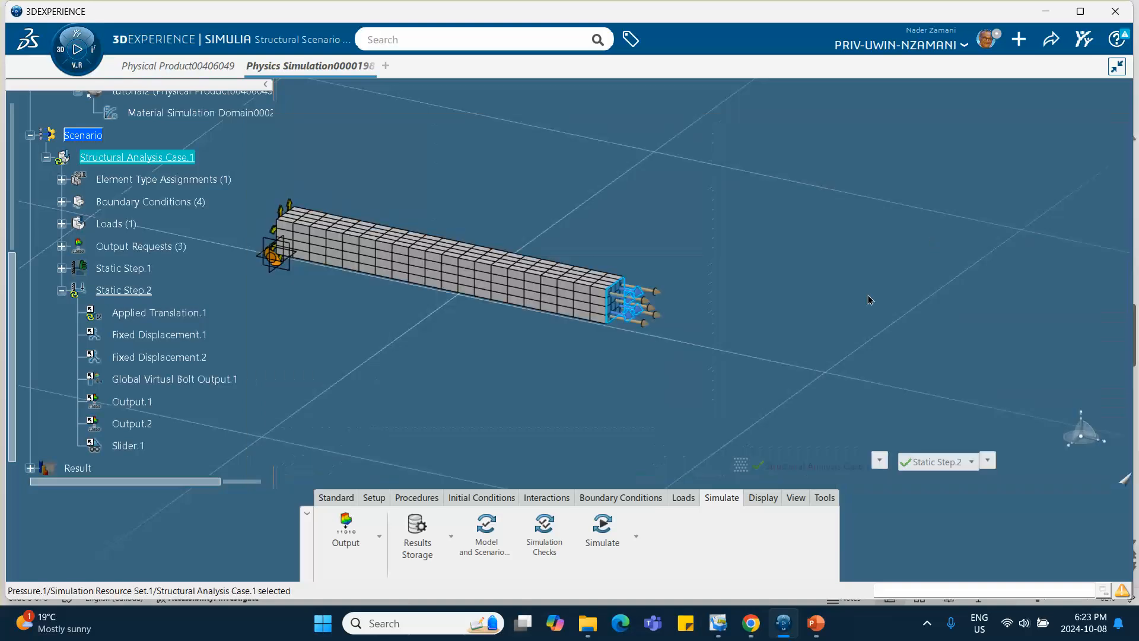
Rerun the simulation of Structural Analysis Case.1 and dismiss the completed run's status
left_click(600, 523)
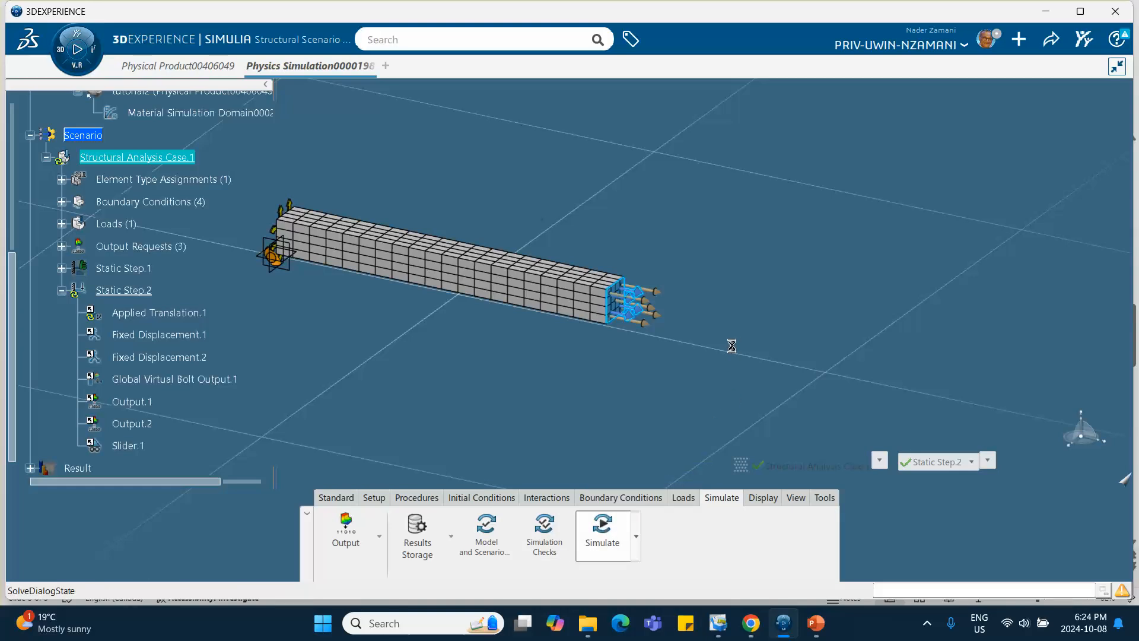
left_click(887, 330)
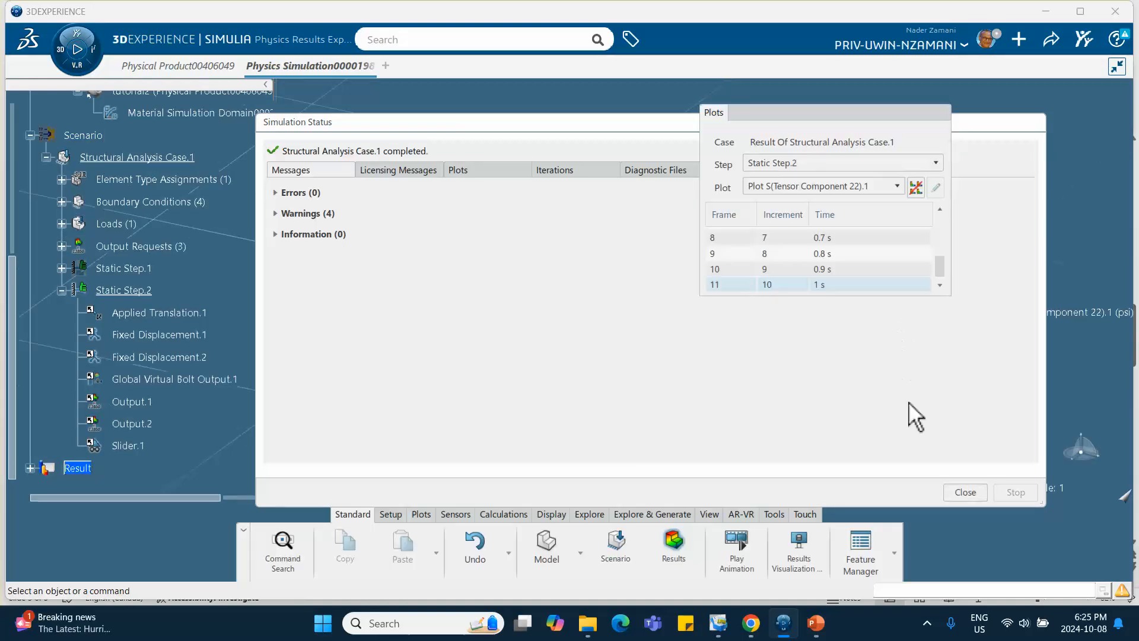
left_click(965, 491)
Enlarge the plot frame list to show every frame and display the rerun's Static Step.1 stress at 1 s
left_click_drag(876, 303, 864, 412)
left_click(813, 168)
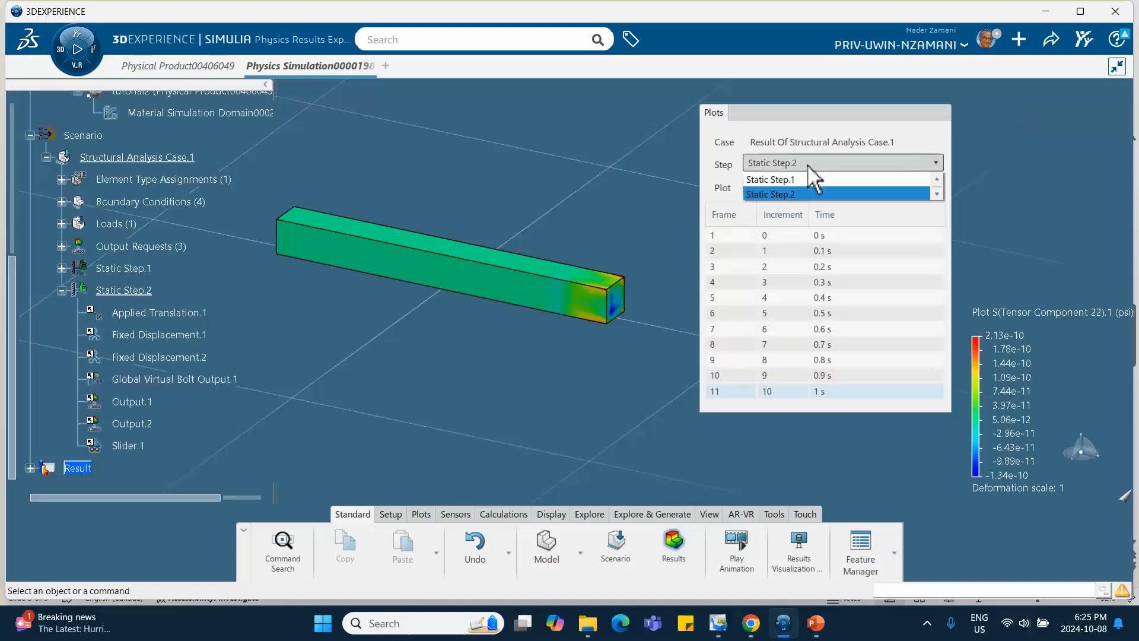
left_click(797, 176)
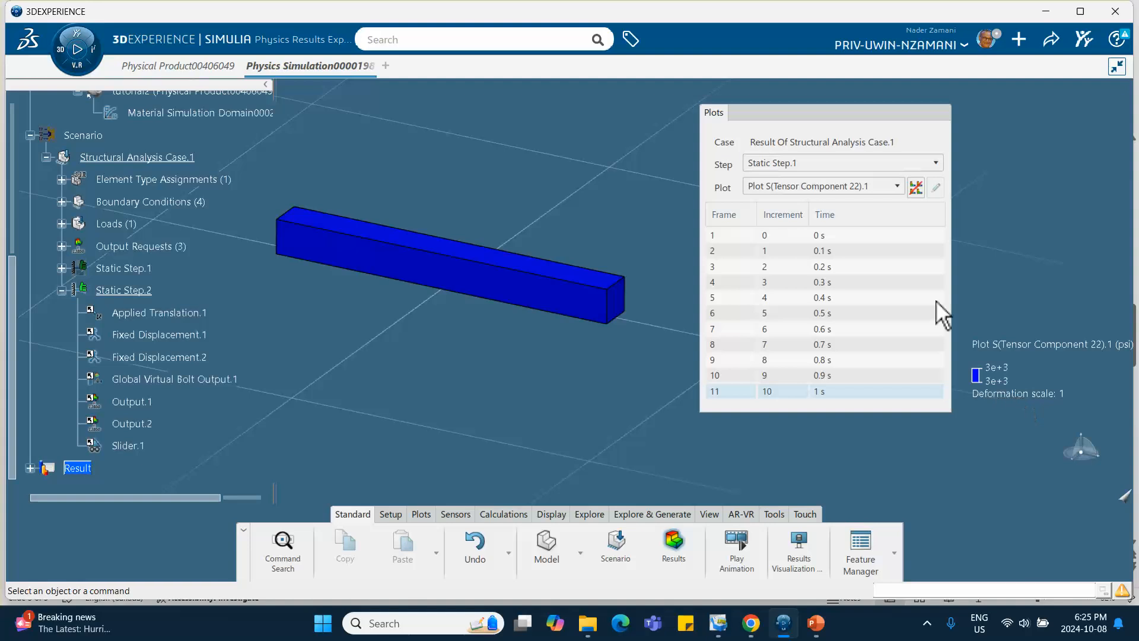
Display the Static Step.2 stress without the propagated pressure and follow its Tensor Component 22 values through the frames from 0 s to 1 s
left_click(811, 167)
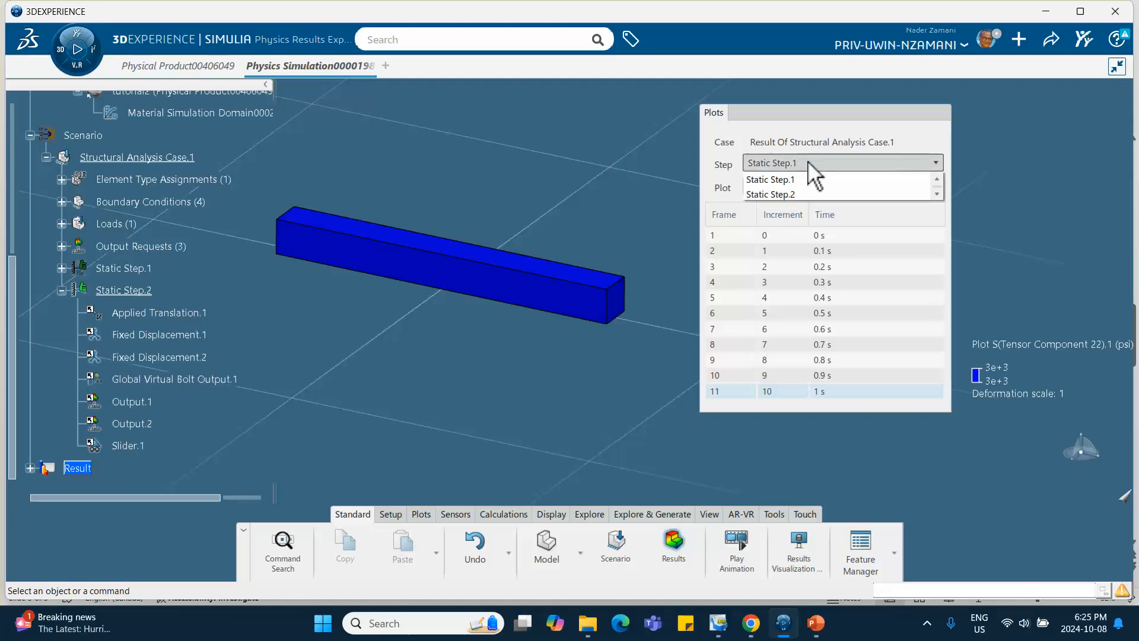
left_click(802, 195)
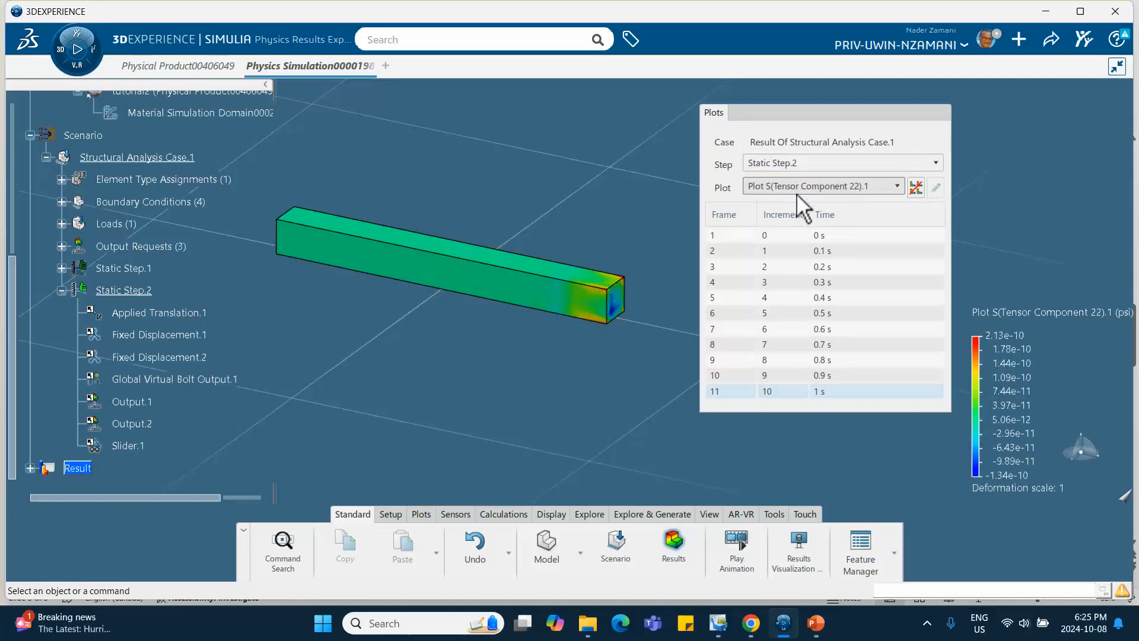
left_click(803, 236)
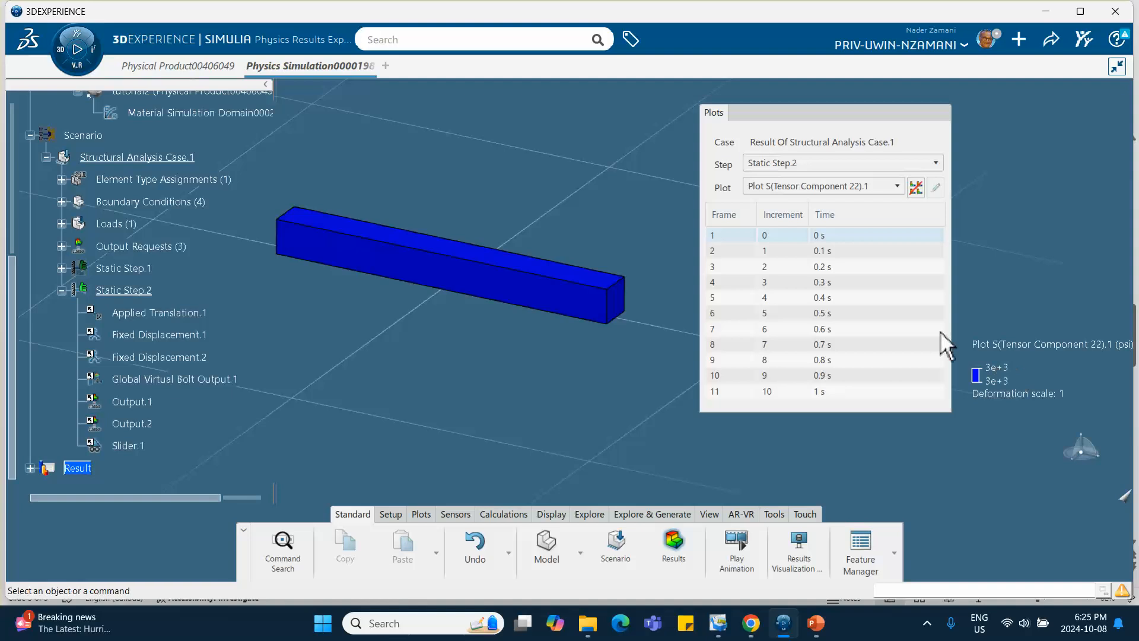
left_click(830, 252)
left_click(823, 278)
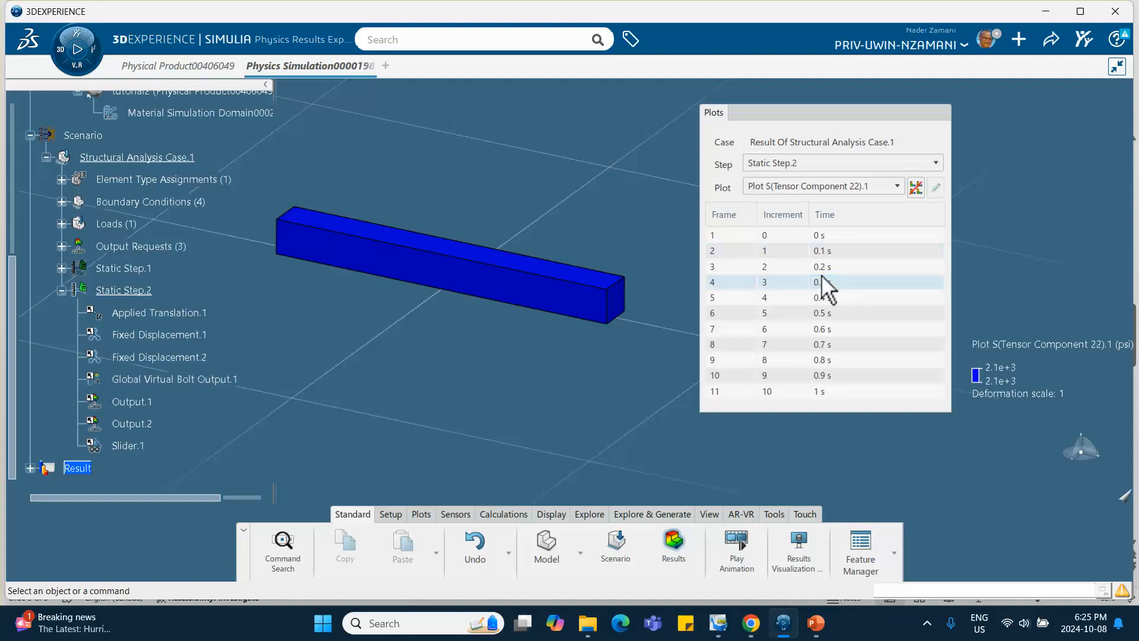
left_click(822, 298)
left_click(823, 314)
left_click(822, 331)
left_click(825, 348)
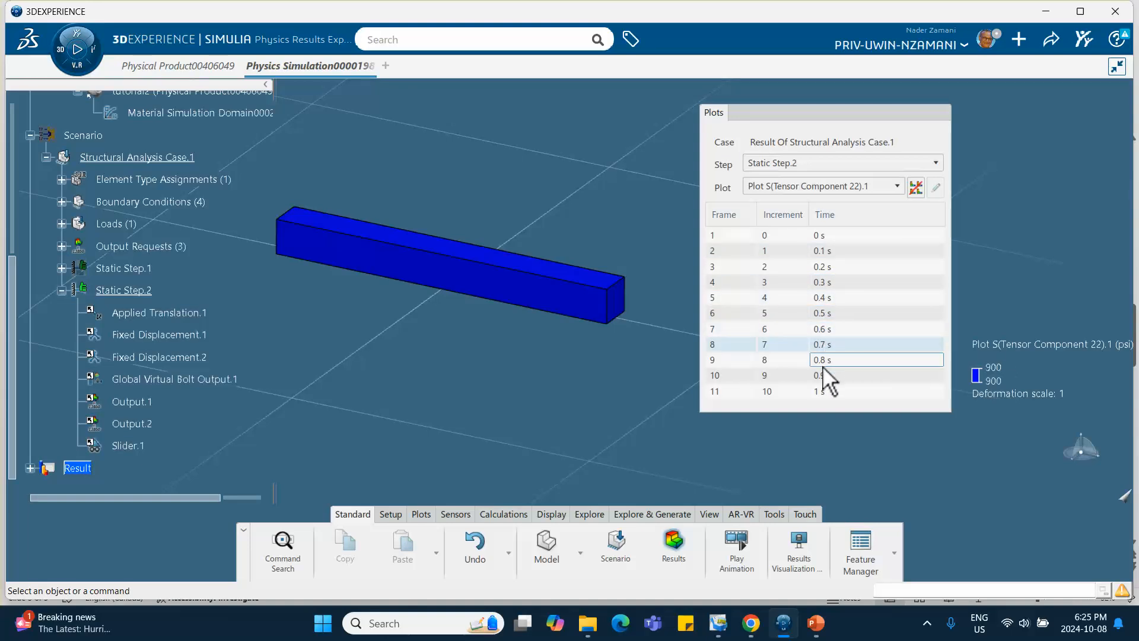
left_click(824, 363)
left_click(826, 377)
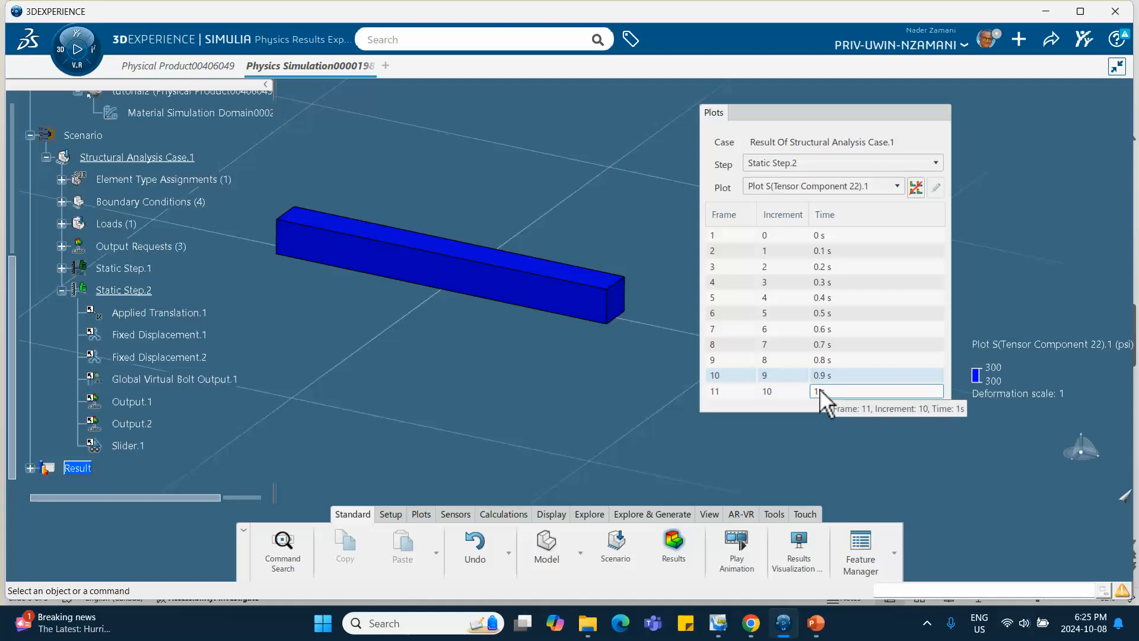
left_click(821, 392)
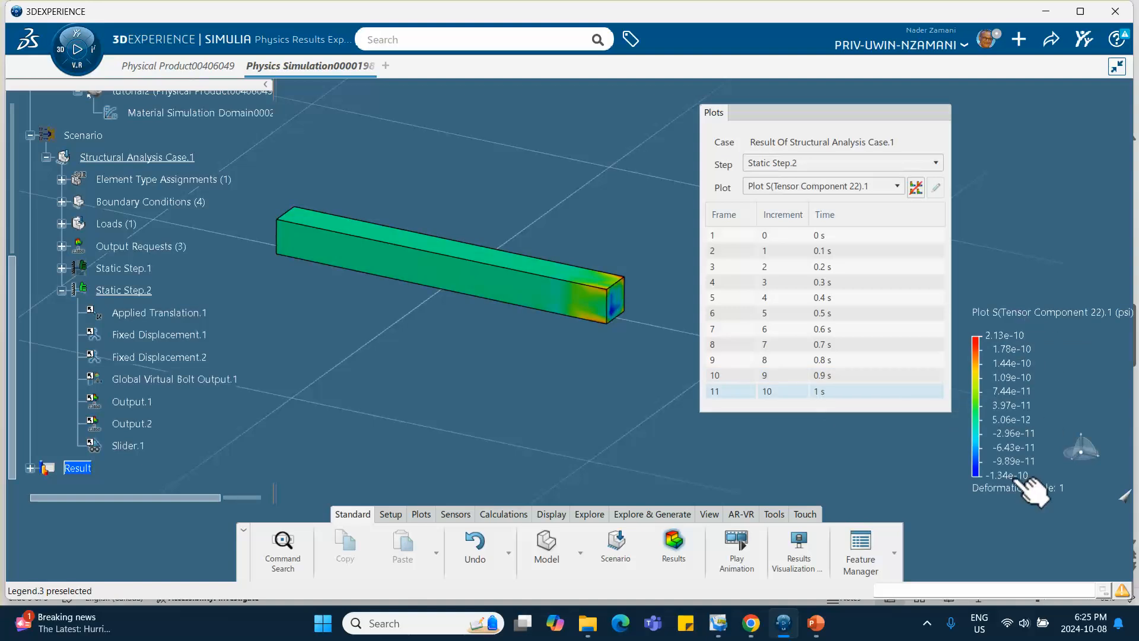
Compare the Tutorial 2 row of the PowerPoint slide with the scenario's features per step in the 3DEXPERIENCE Feature Manager
left_click(816, 623)
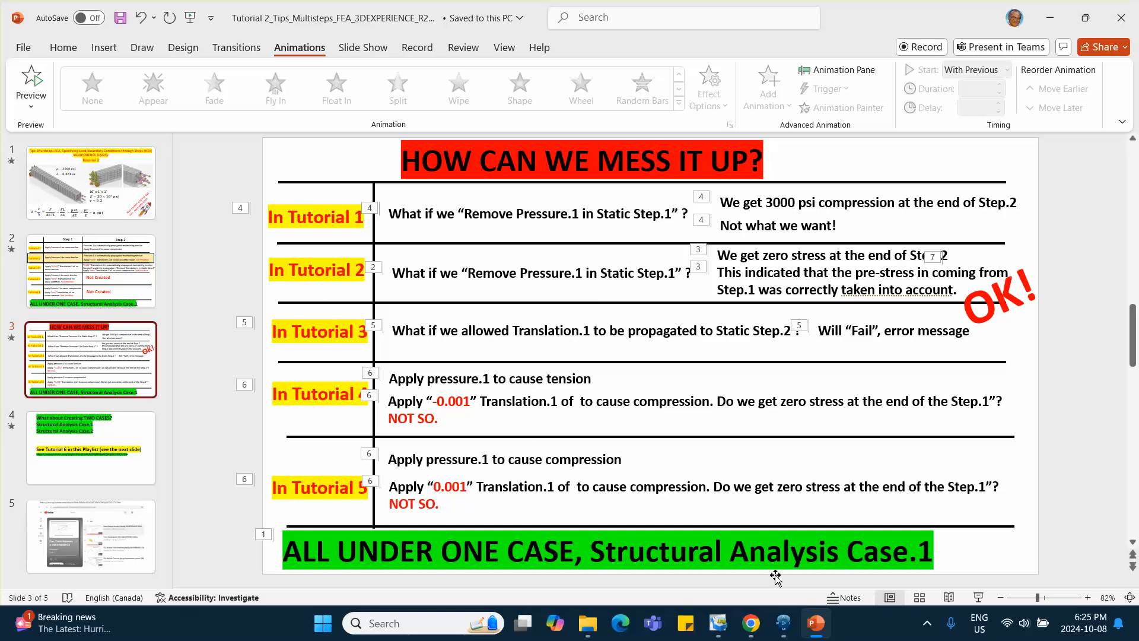
left_click(782, 623)
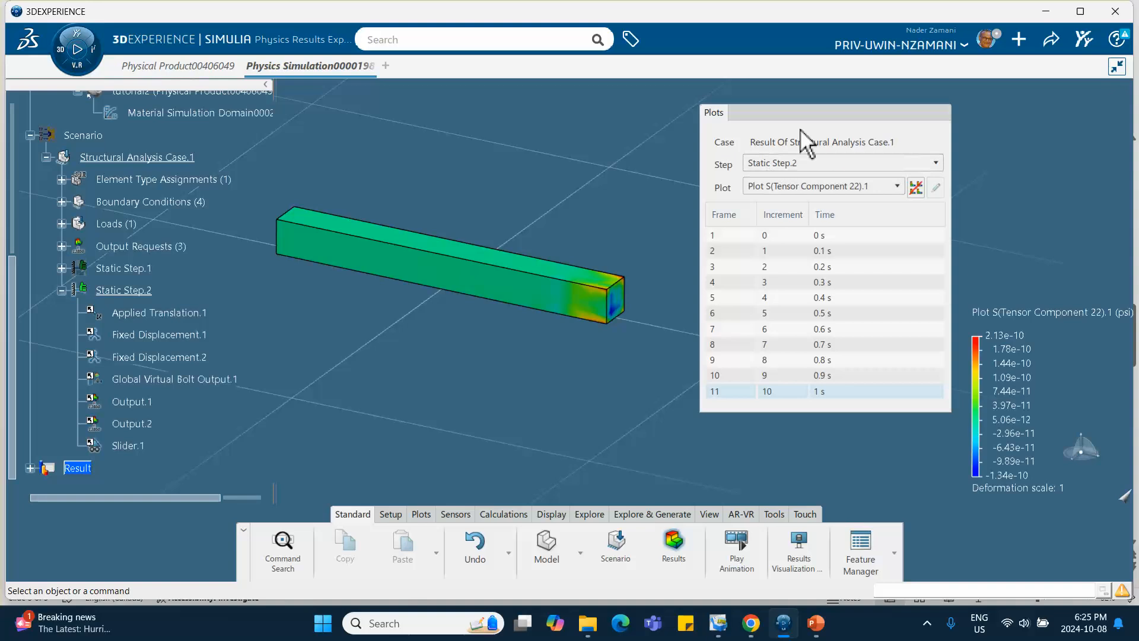
left_click(617, 557)
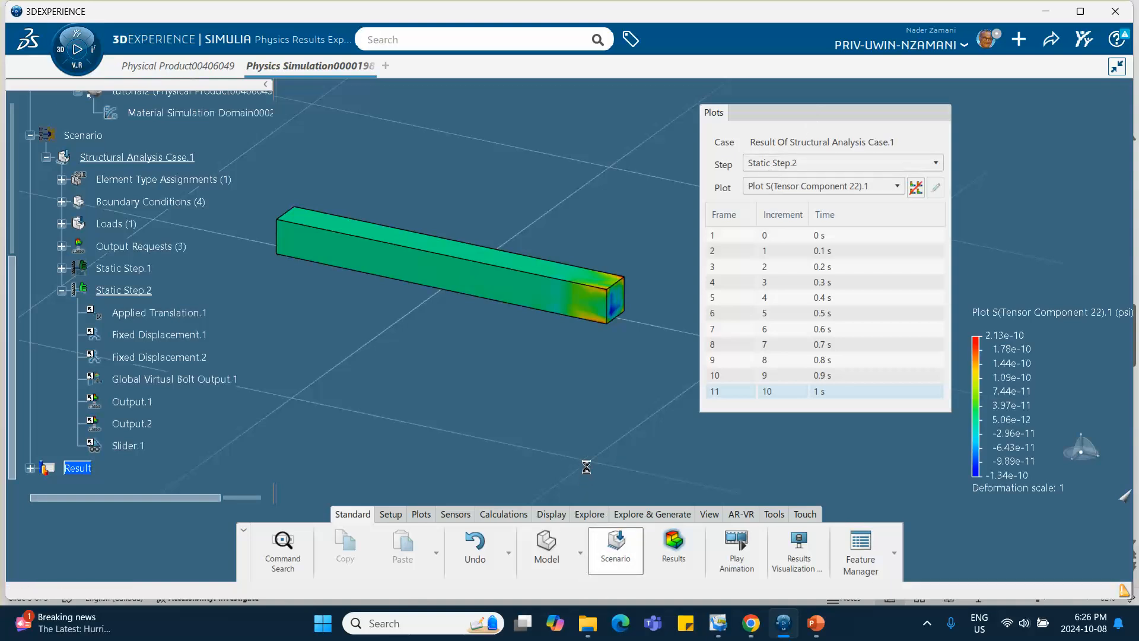
right_click(503, 374)
left_click(587, 233)
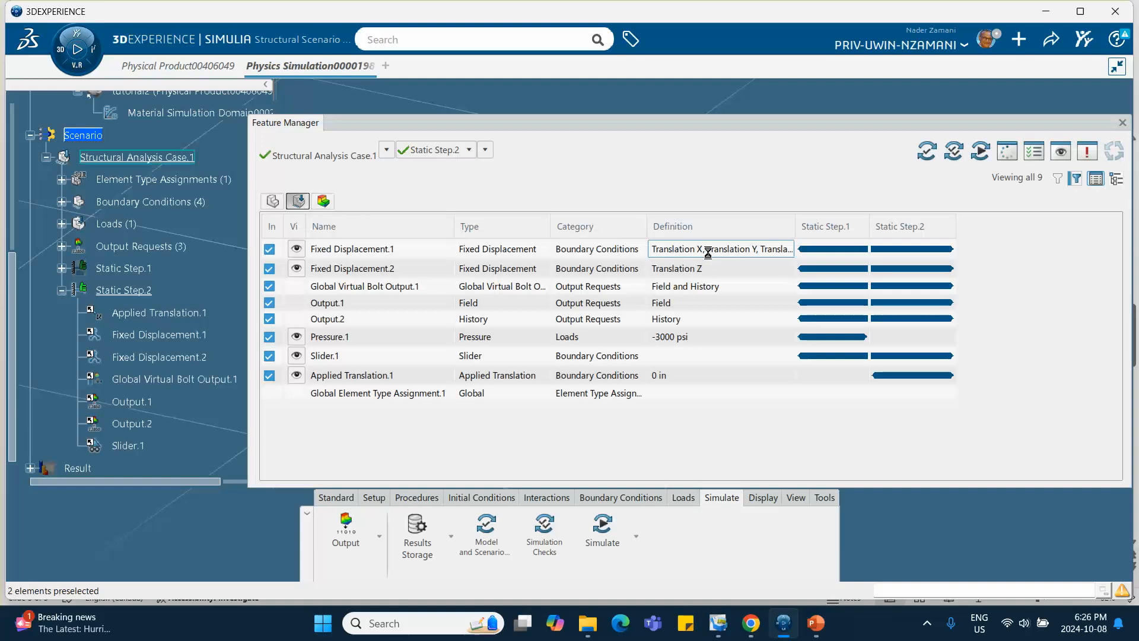
left_click(1122, 123)
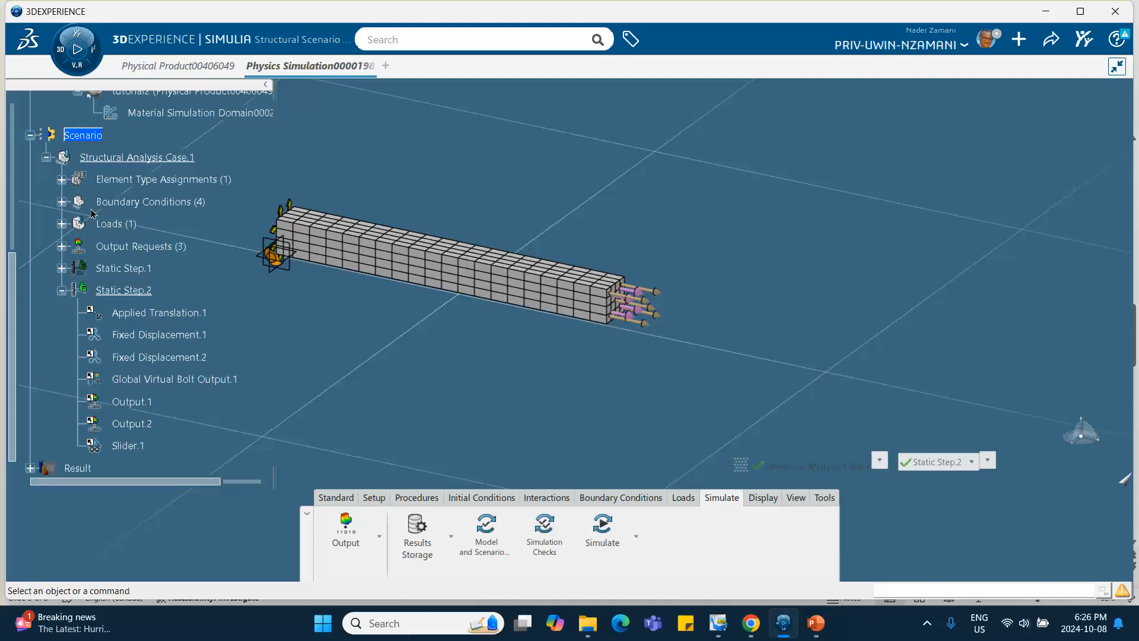
Expand Static Step.1 and Loads in the tree and compare the features listed under Static Step.1 and Static Step.2
left_click(61, 270)
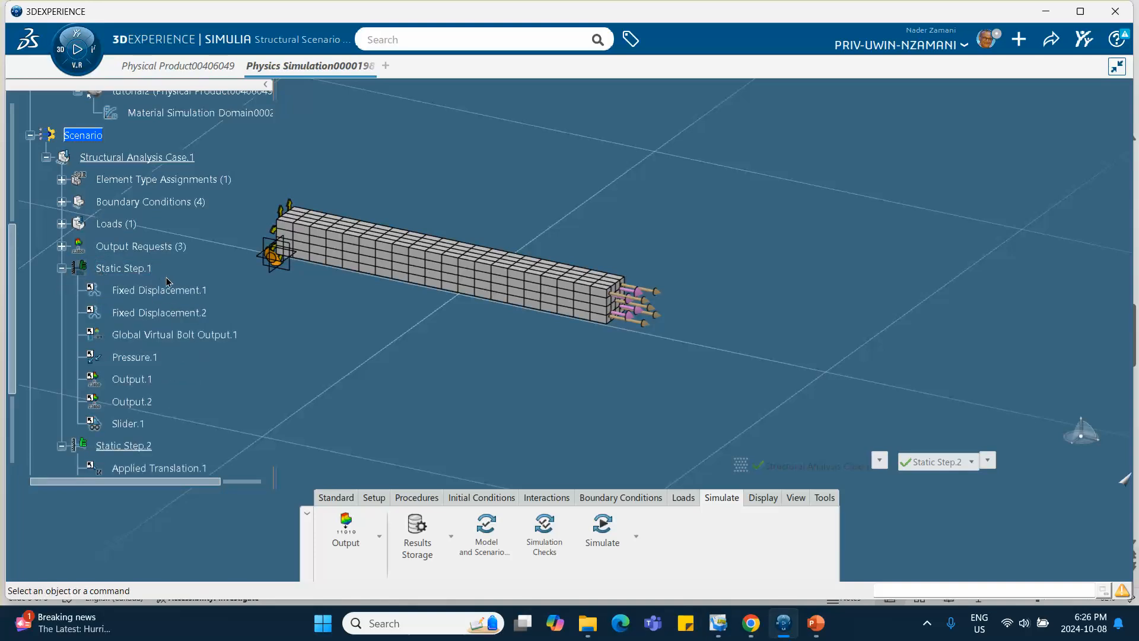
scroll(169, 279, "down", 3)
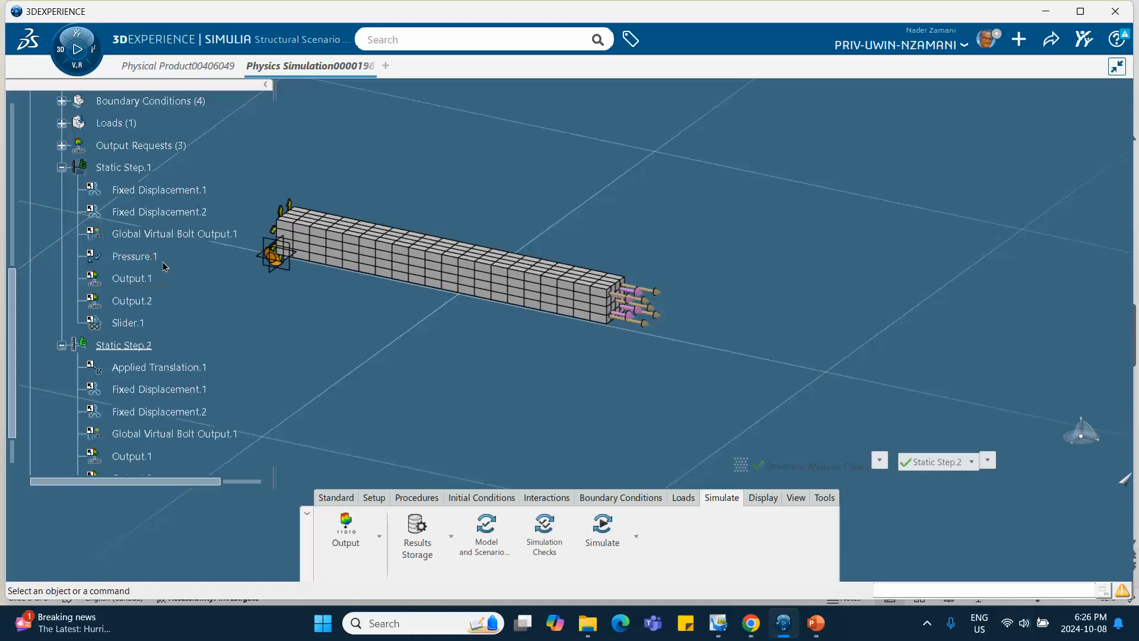
scroll(164, 266, "down", 2)
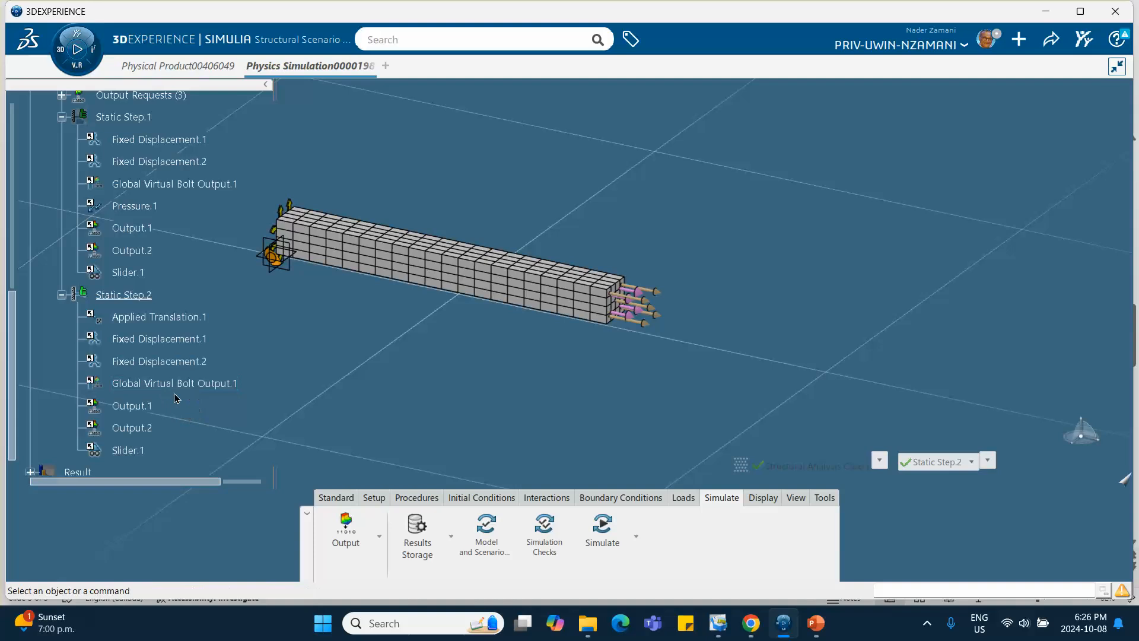
scroll(250, 386, "up", 4)
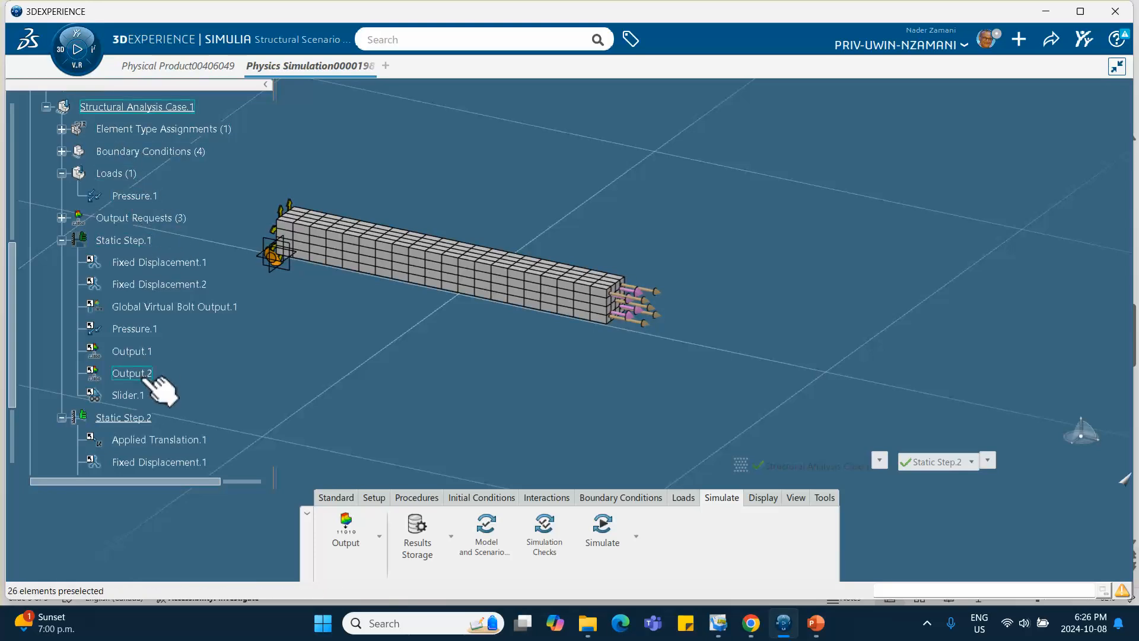
scroll(158, 386, "down", 3)
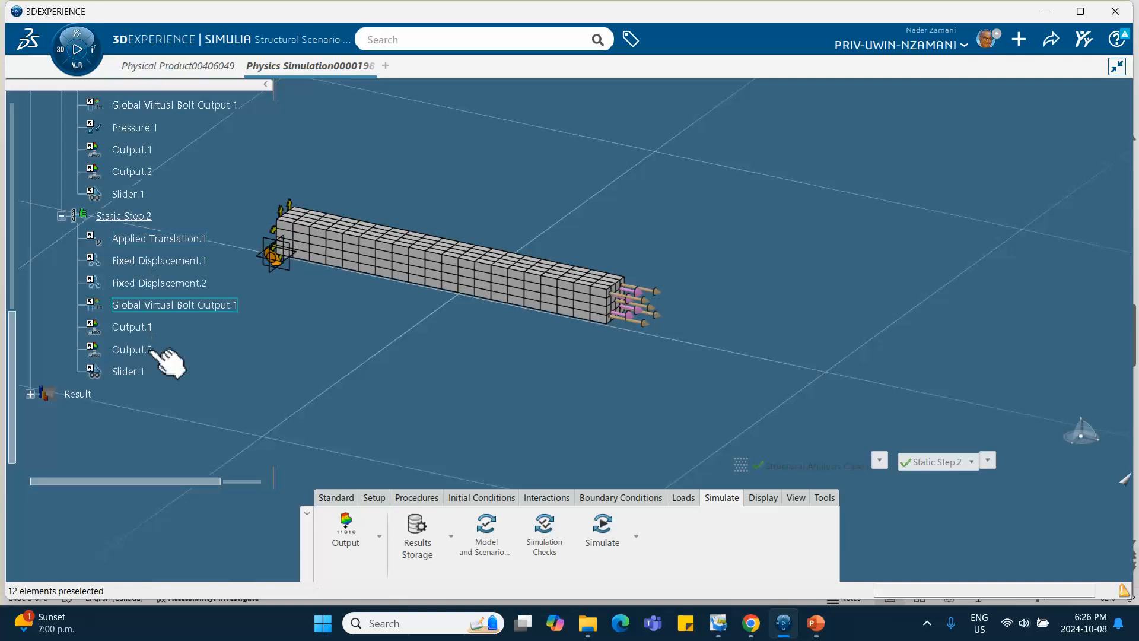